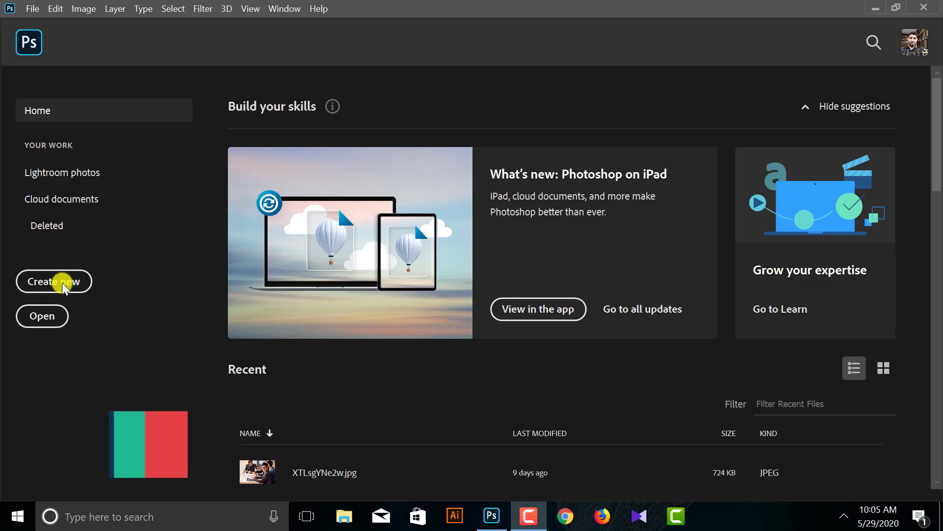
- Create a new document named 'Business Card' sized 3.5 × 2 inches
{"action": "left_click", "coordinate": [72, 281]}
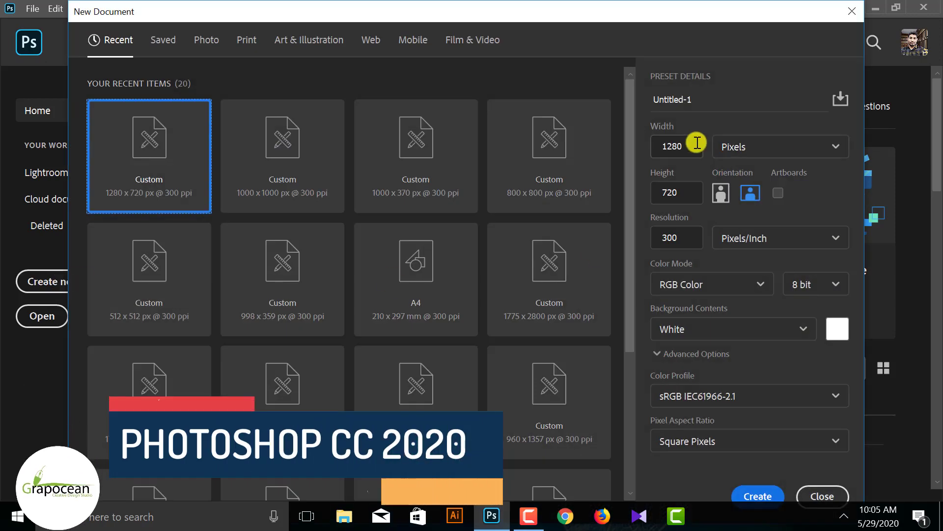
{"action": "type", "text": "Business Card"}
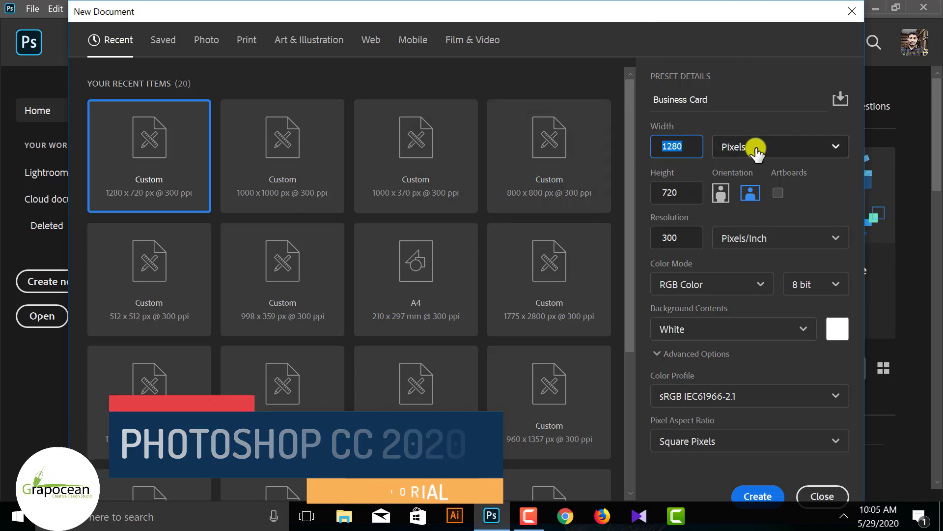
{"action": "left_click", "coordinate": [756, 148]}
{"action": "left_click", "coordinate": [734, 201]}
{"action": "double_click", "coordinate": [676, 146]}
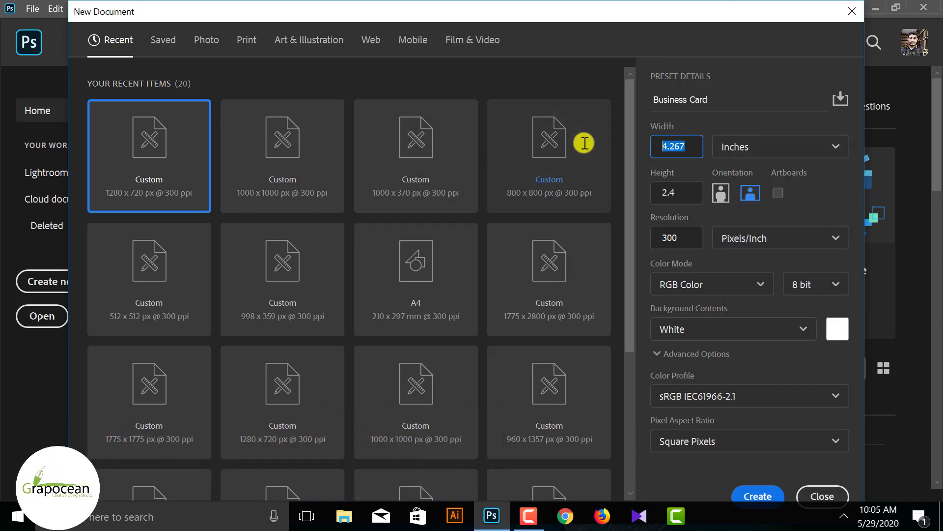
{"action": "type", "text": "3.5"}
{"action": "key", "text": "Tab"}
{"action": "type", "text": "2"}
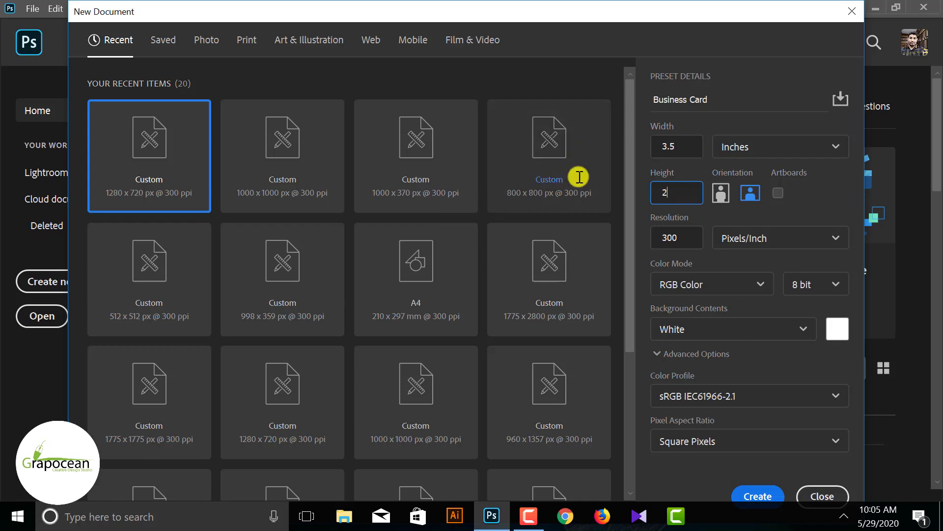
{"action": "left_click", "coordinate": [759, 495]}
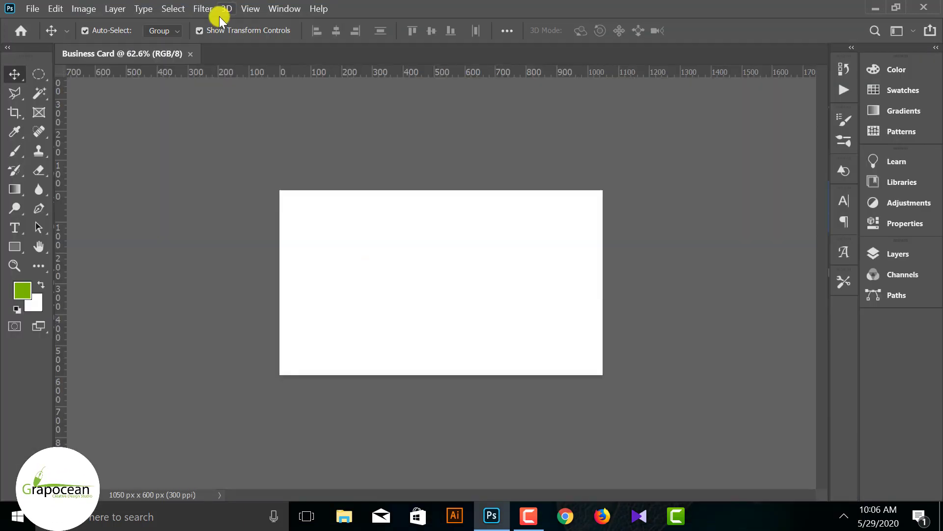
- Add a guide layout with 25 px margins and no column guides
{"action": "left_click", "coordinate": [249, 10]}
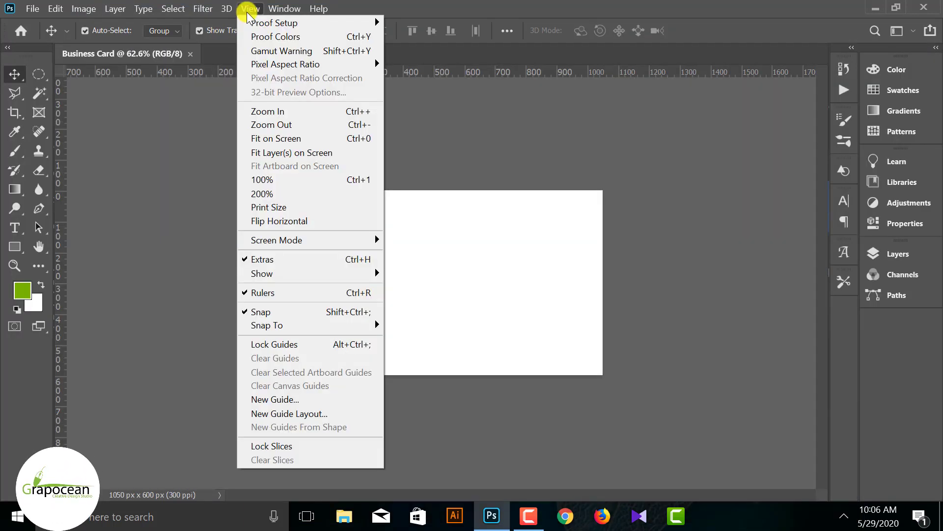
{"action": "left_click", "coordinate": [307, 413]}
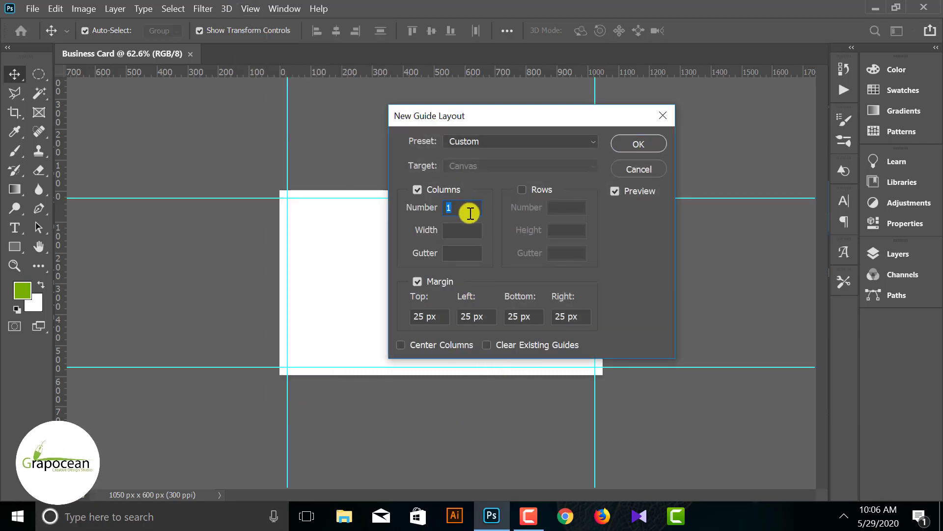
{"action": "key", "text": "BackSpace"}
{"action": "left_click", "coordinate": [640, 142]}
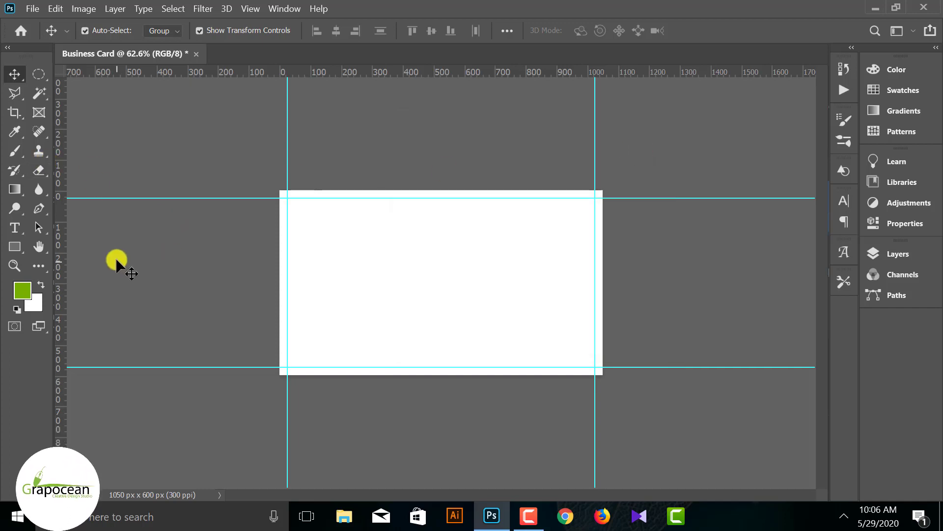
- Add a second guide layout with 50 px margins on all four sides
{"action": "left_click", "coordinate": [246, 8]}
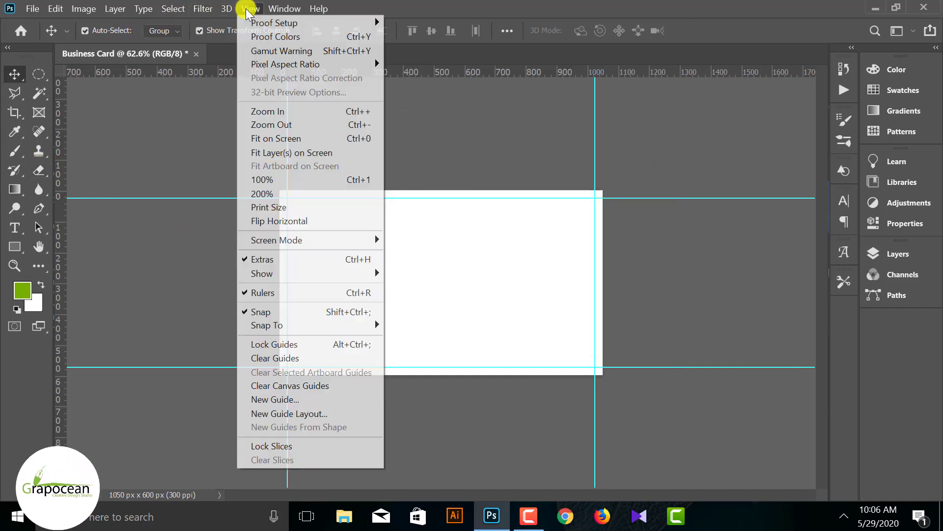
{"action": "left_click", "coordinate": [314, 413]}
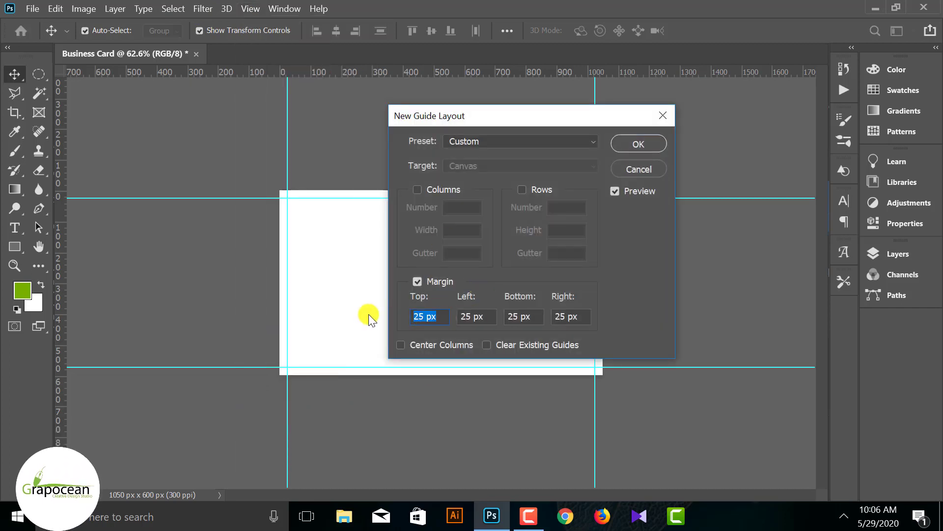
{"action": "type", "text": "50"}
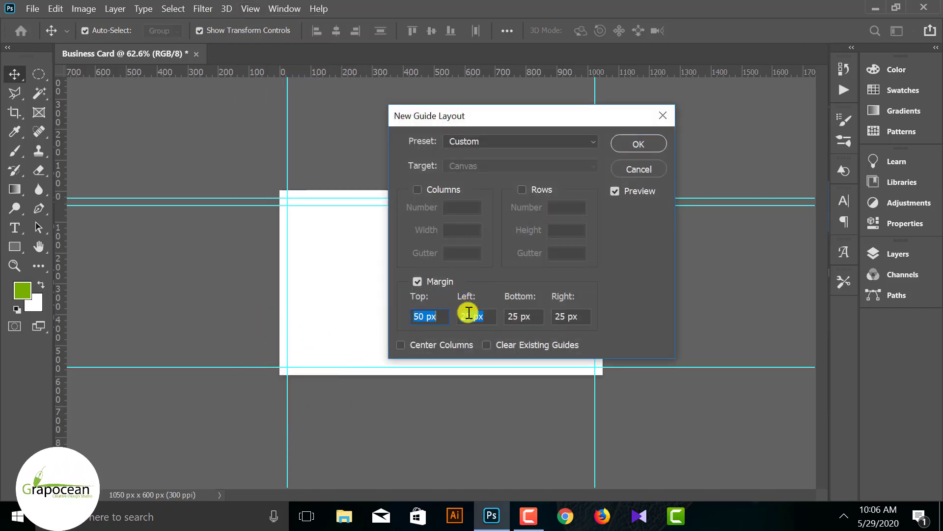
{"action": "type", "text": "50"}
{"action": "left_click", "coordinate": [533, 314]}
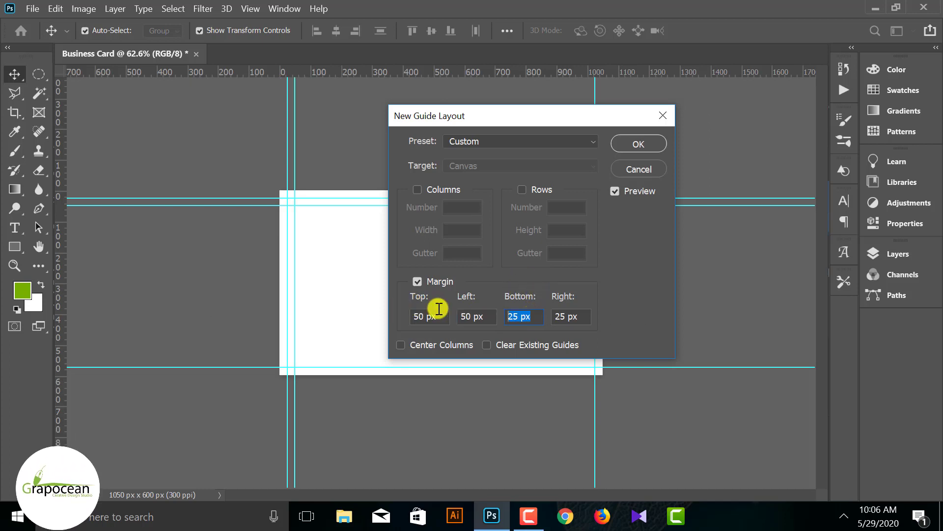
{"action": "type", "text": "50"}
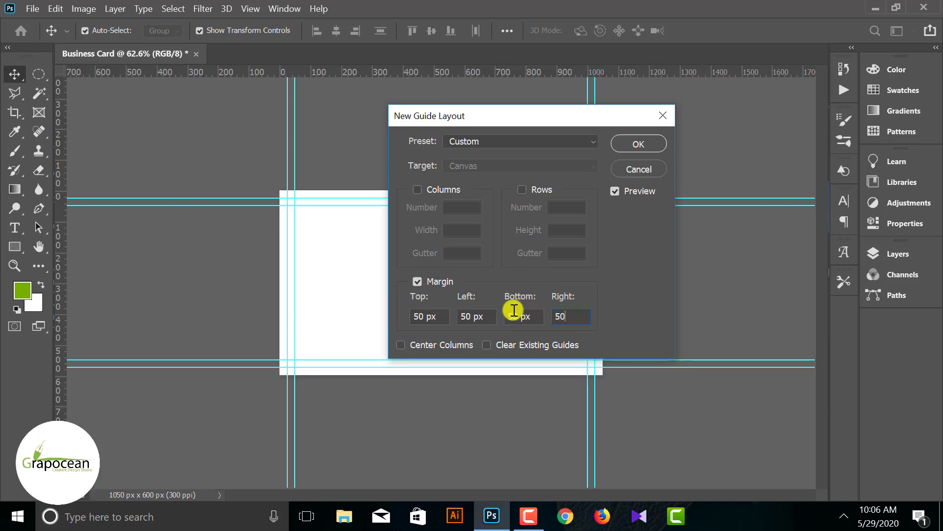
{"action": "left_click_drag", "start_coordinate": [596, 120], "coordinate": [465, 163]}
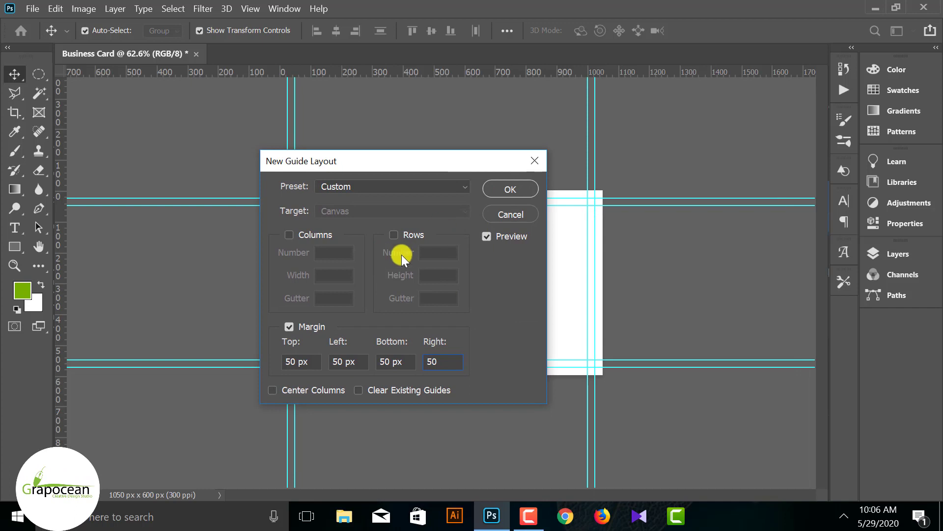
{"action": "left_click", "coordinate": [517, 187]}
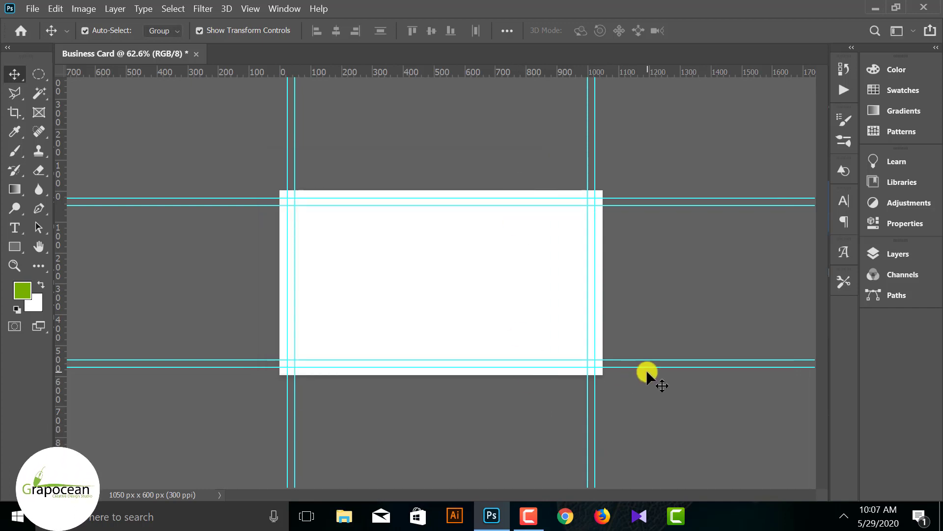
{"action": "scroll", "coordinate": [647, 369], "scroll_direction": "up", "scroll_amount": 1}
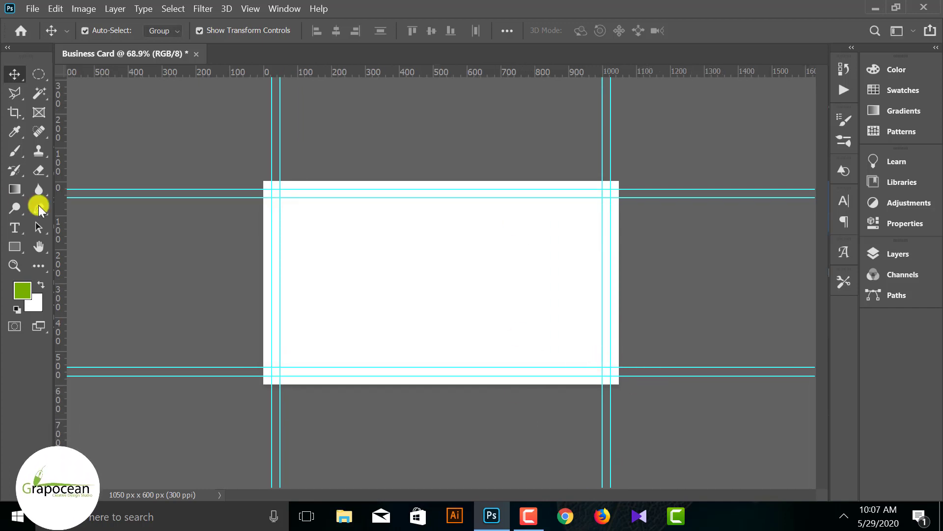
- Draw a rectangle across the card's top-right corner with the Rectangle Tool
{"action": "left_click", "coordinate": [17, 247]}
{"action": "left_click", "coordinate": [78, 245]}
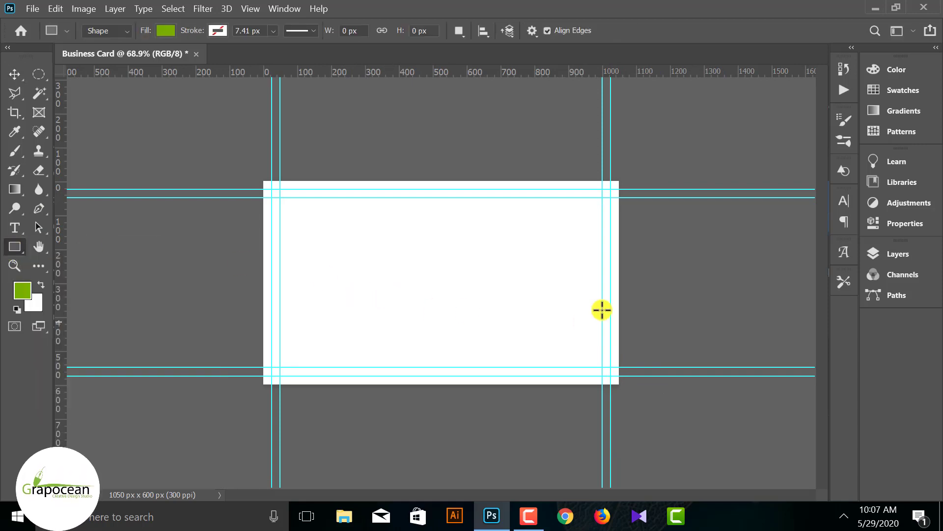
{"action": "left_click", "coordinate": [900, 252]}
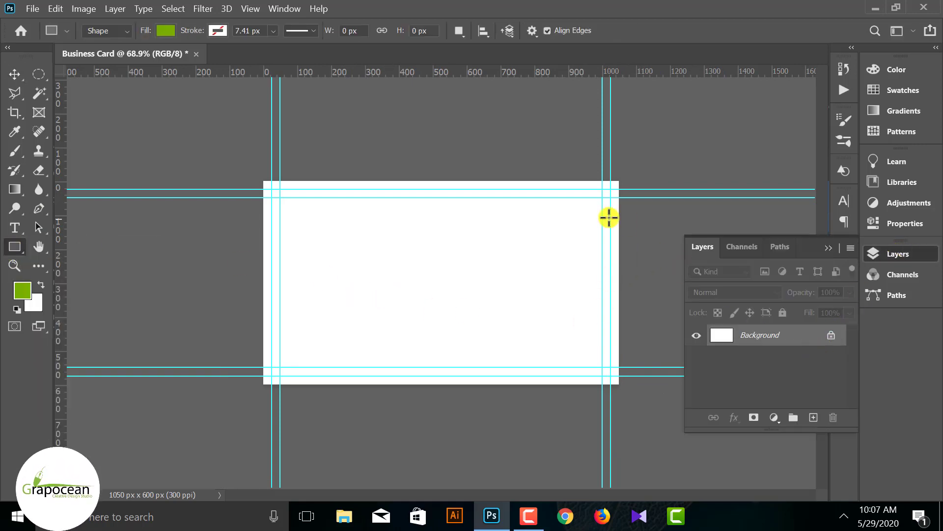
{"action": "left_click_drag", "start_coordinate": [480, 180], "coordinate": [648, 218]}
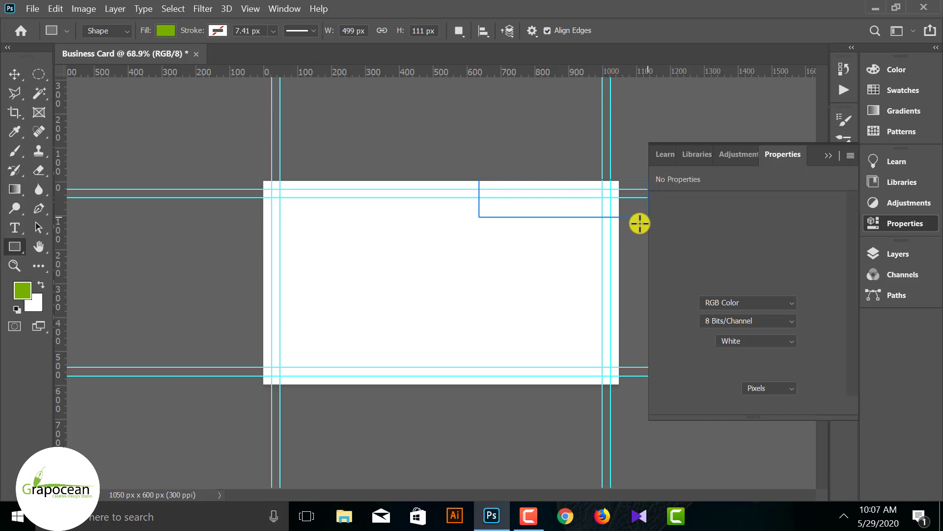
- Set the rectangle's fill to dark green and reselect it
{"action": "left_click", "coordinate": [15, 74]}
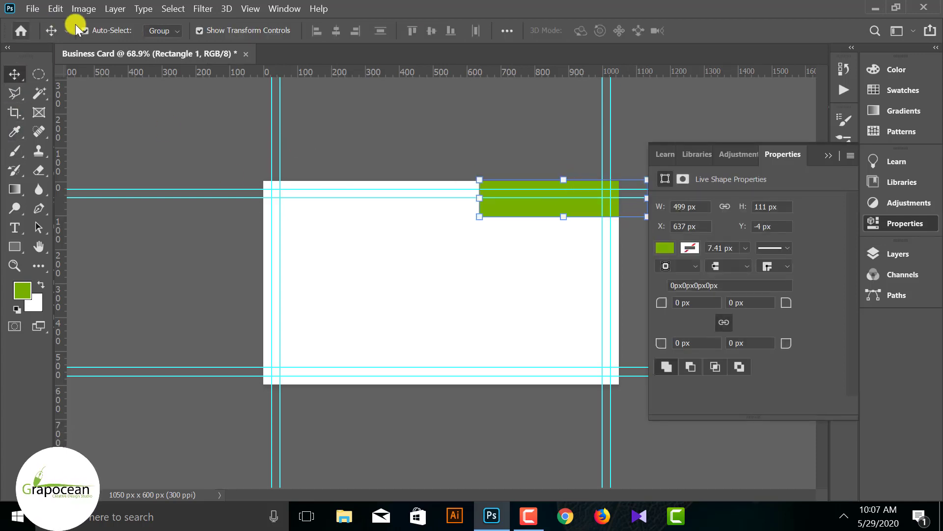
{"action": "left_click", "coordinate": [23, 291]}
{"action": "left_click", "coordinate": [894, 131]}
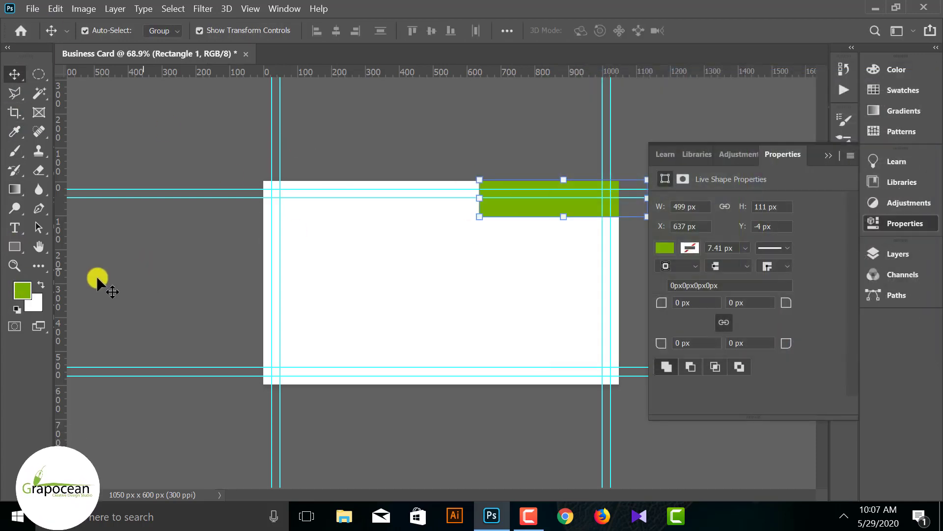
{"action": "left_click", "coordinate": [22, 252]}
{"action": "left_click", "coordinate": [166, 31]}
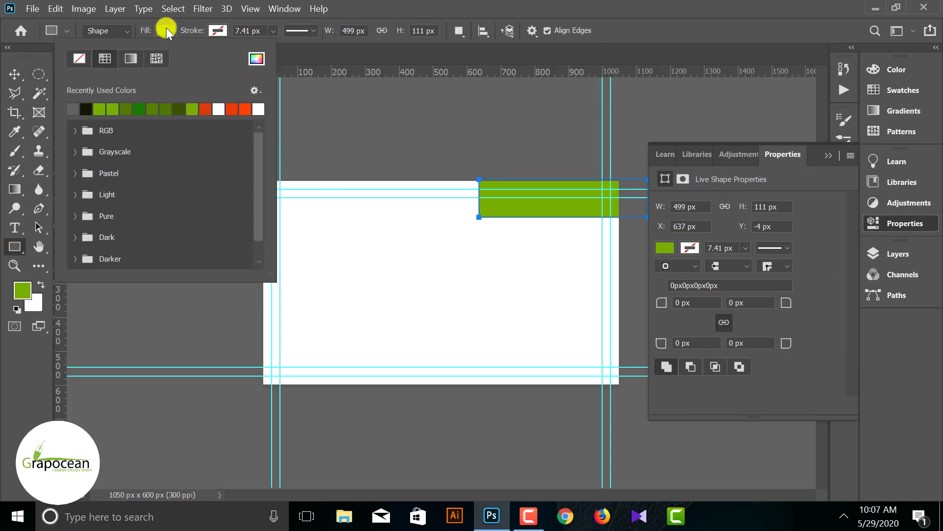
{"action": "left_click", "coordinate": [142, 109]}
{"action": "left_click", "coordinate": [15, 75]}
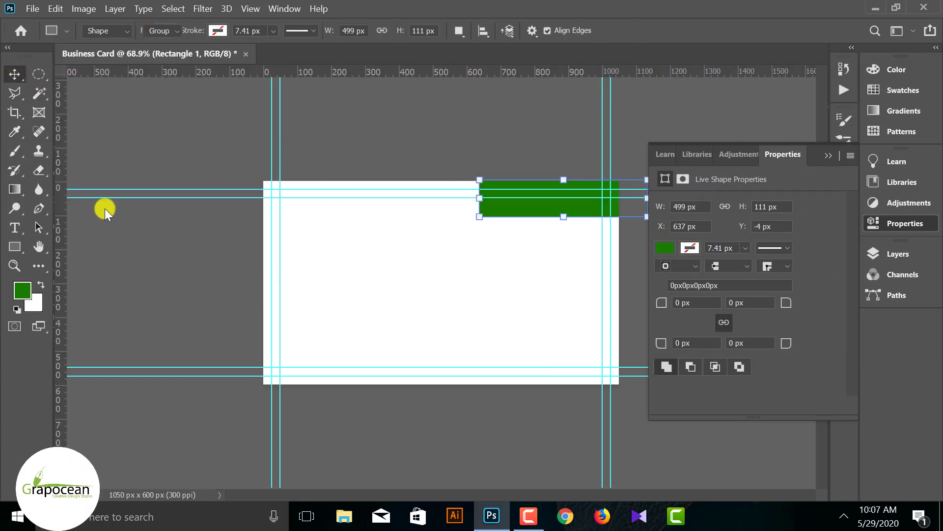
{"action": "left_click", "coordinate": [106, 209]}
{"action": "left_click", "coordinate": [829, 156]}
{"action": "scroll", "coordinate": [453, 203], "scroll_direction": "up", "scroll_amount": 4}
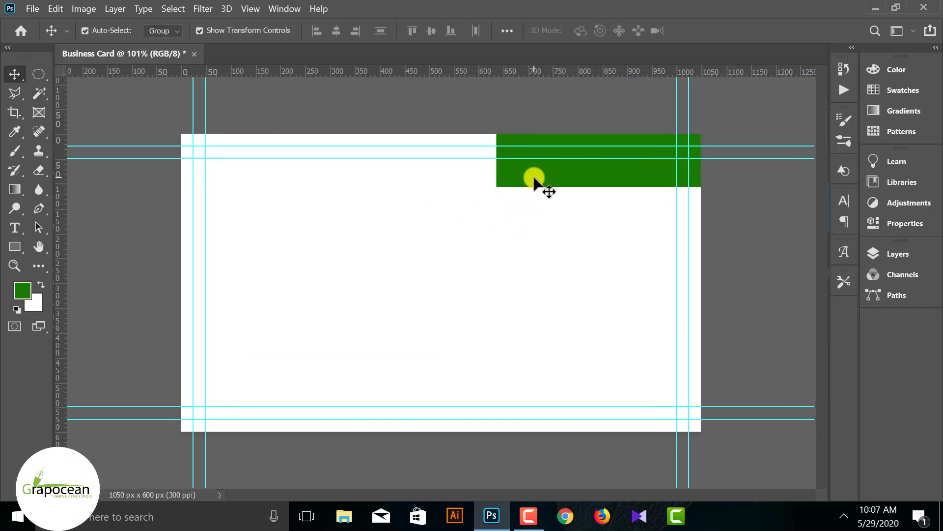
{"action": "left_click", "coordinate": [535, 179], "text": "ctrl"}
- Slant the green bar by pulling its top-left anchor point to the left
{"action": "left_click", "coordinate": [39, 207]}
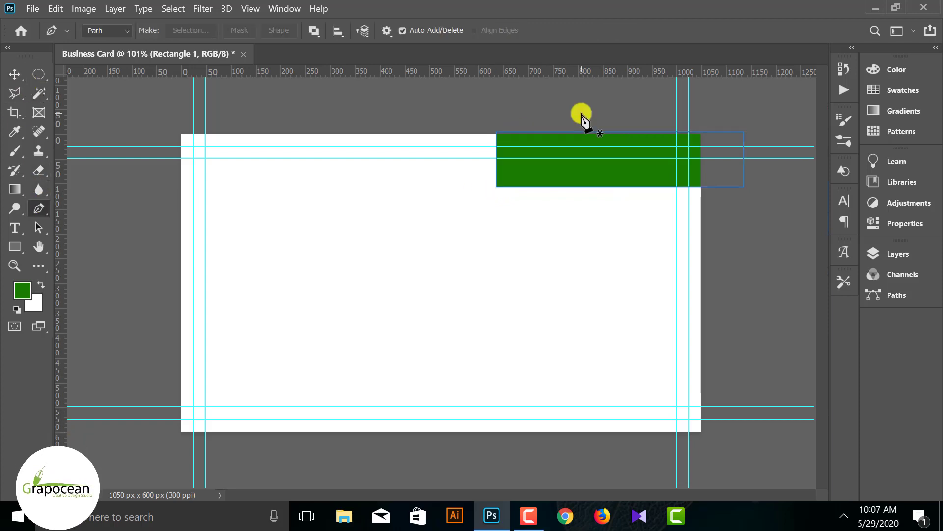
{"action": "left_click_drag", "start_coordinate": [498, 134], "coordinate": [455, 133]}
{"action": "left_click", "coordinate": [499, 212]}
{"action": "left_click", "coordinate": [14, 74]}
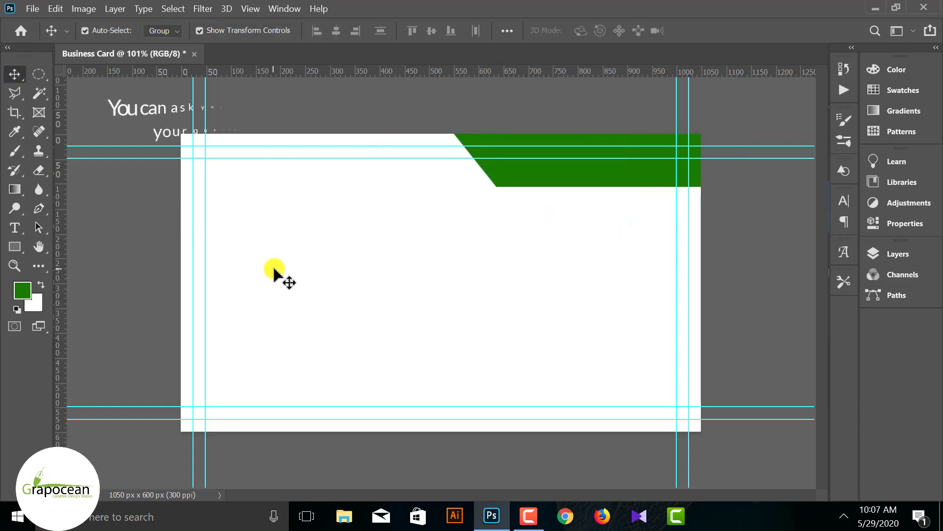
- Duplicate the bar, flip it horizontally, tilt it about 49°, and shrink it to half size
{"action": "scroll", "coordinate": [273, 269], "scroll_direction": "down", "scroll_amount": 4}
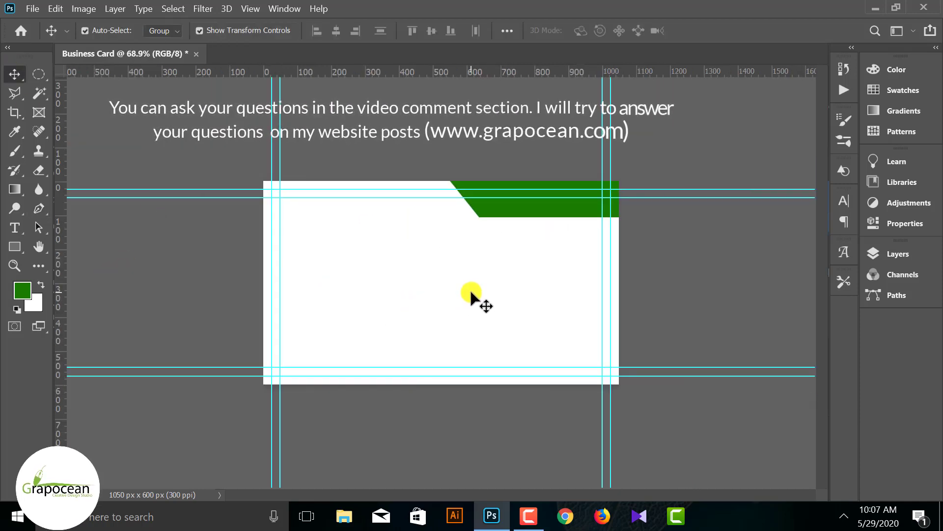
{"action": "left_click_drag", "start_coordinate": [570, 213], "coordinate": [564, 305]}
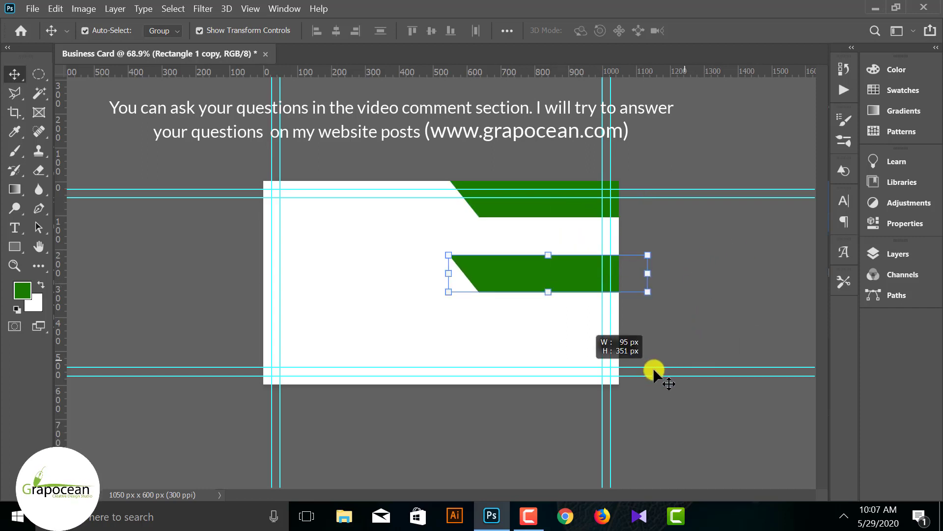
{"action": "left_click_drag", "start_coordinate": [668, 281], "coordinate": [555, 353]}
{"action": "right_click", "coordinate": [555, 353]}
{"action": "left_click", "coordinate": [617, 257]}
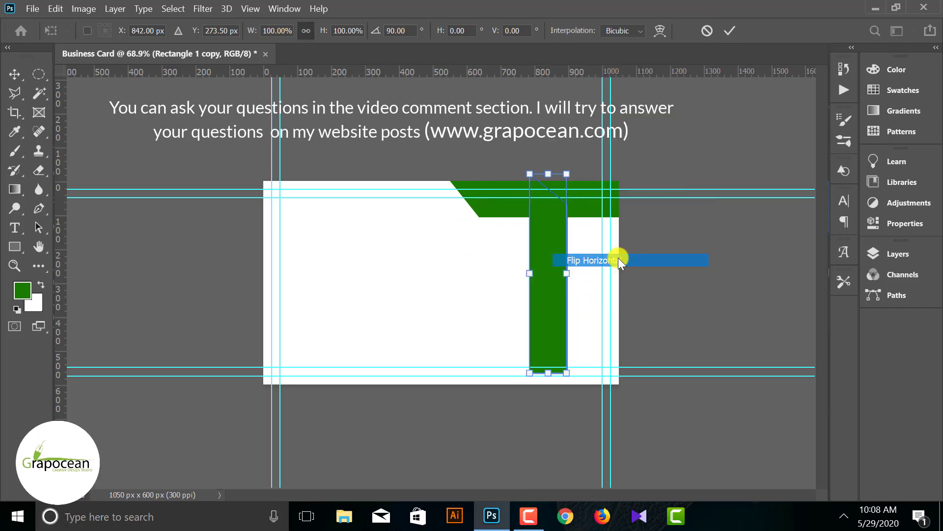
{"action": "left_click_drag", "start_coordinate": [600, 378], "coordinate": [653, 344]}
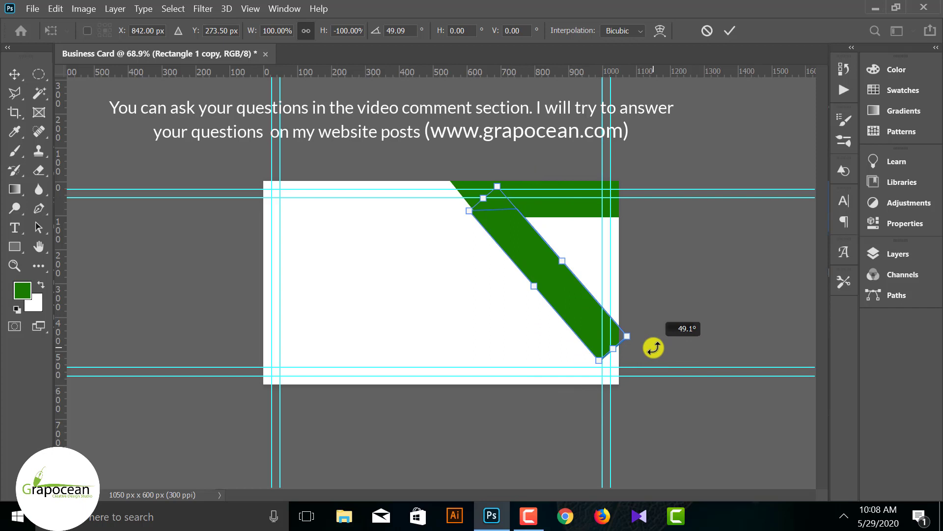
{"action": "left_click_drag", "start_coordinate": [559, 314], "coordinate": [613, 329]}
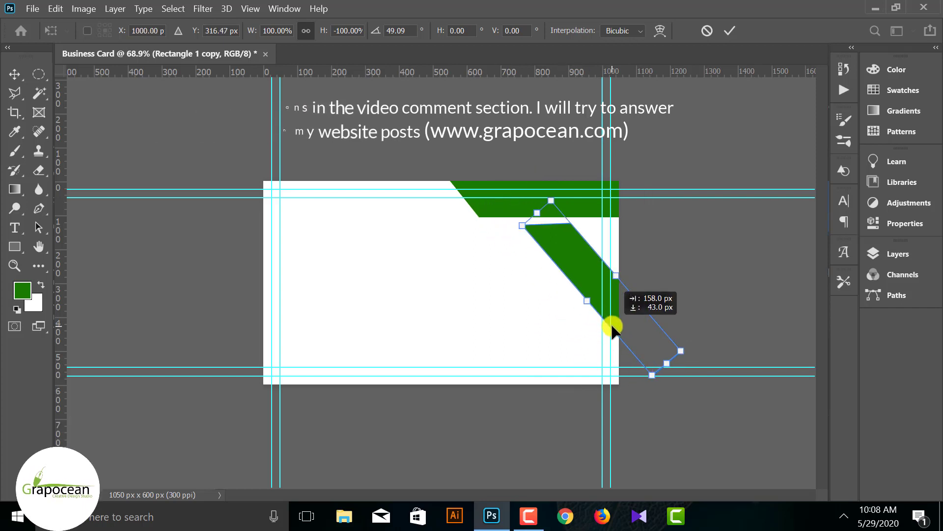
{"action": "left_click_drag", "start_coordinate": [623, 280], "coordinate": [646, 306]}
- Rotate the diagonal band about one degree and move it slightly down and right
{"action": "left_click", "coordinate": [730, 31]}
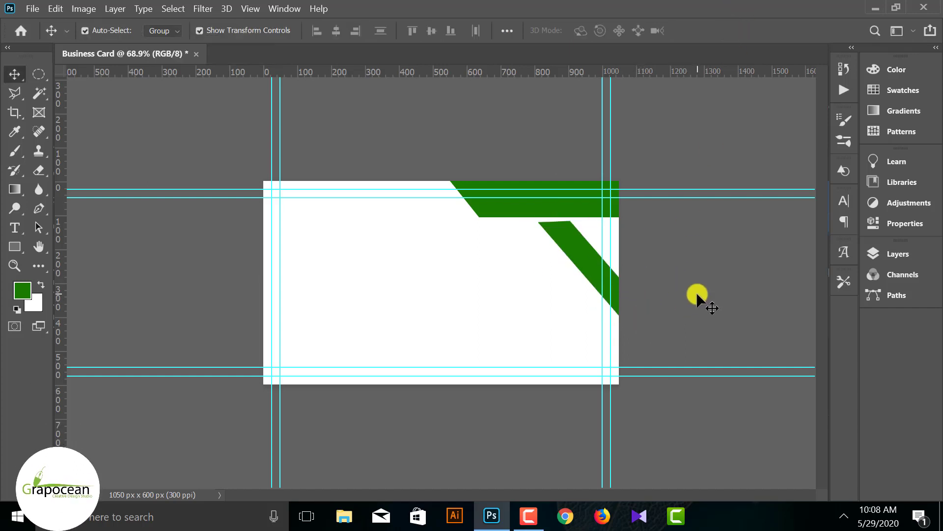
{"action": "scroll", "coordinate": [556, 261], "scroll_direction": "up", "scroll_amount": 4}
{"action": "left_click", "coordinate": [641, 224], "text": "ctrl"}
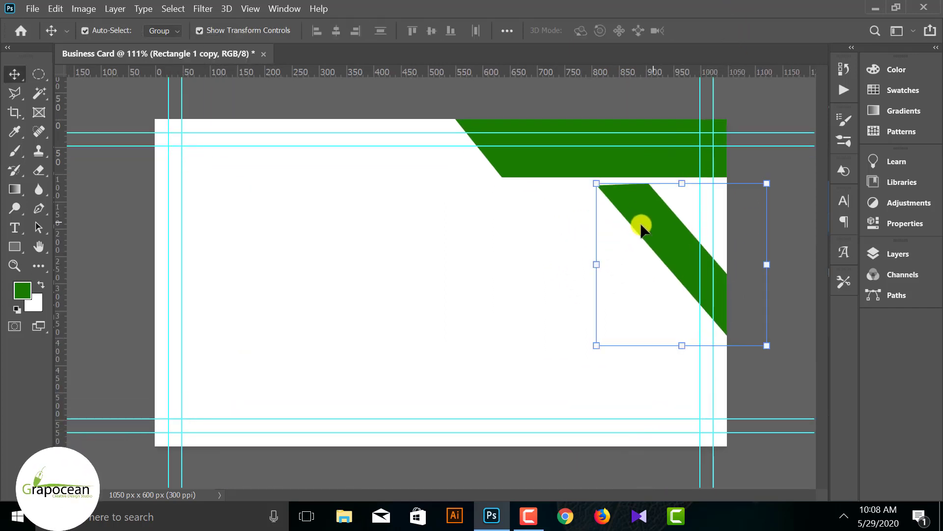
{"action": "scroll", "coordinate": [721, 363], "scroll_direction": "down", "scroll_amount": 3}
{"action": "left_click_drag", "start_coordinate": [695, 340], "coordinate": [700, 347]}
{"action": "left_click", "coordinate": [730, 31]}
{"action": "left_click", "coordinate": [712, 326]}
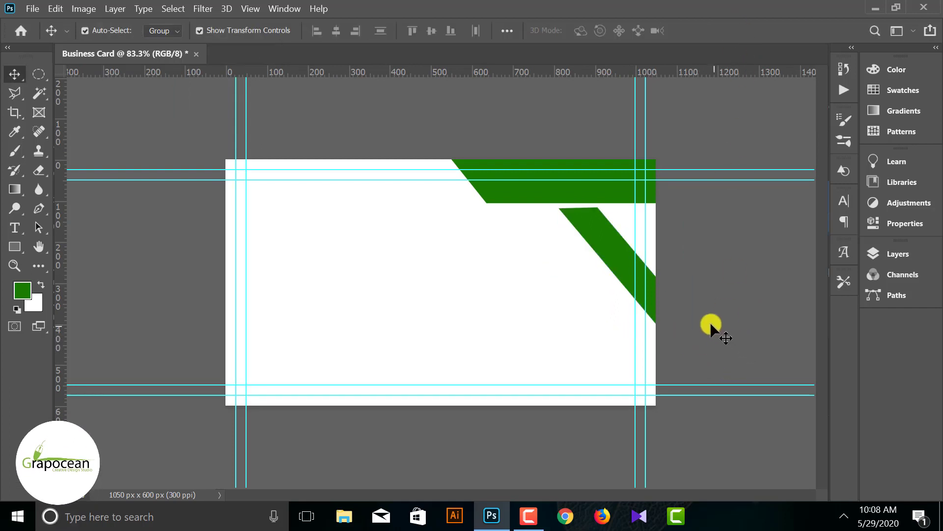
{"action": "mouse_move", "coordinate": [606, 244]}
{"action": "left_mouse_down"}
{"action": "mouse_move", "coordinate": [613, 257]}
{"action": "mouse_move", "coordinate": [603, 250]}
{"action": "left_mouse_up"}
- Resize the top green band, reducing its height
{"action": "left_click_drag", "start_coordinate": [570, 203], "coordinate": [573, 192]}
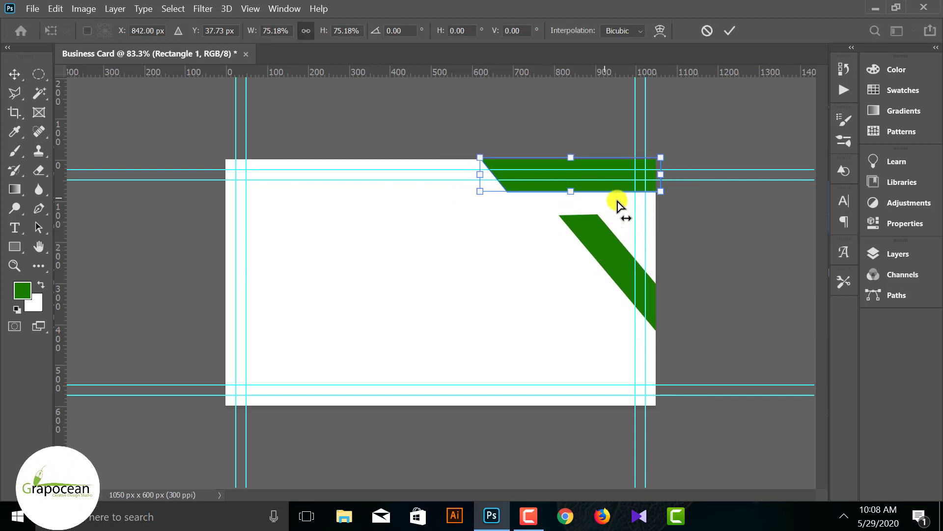
{"action": "key", "text": "ctrl+z"}
{"action": "left_click_drag", "start_coordinate": [691, 203], "coordinate": [692, 205]}
{"action": "left_click_drag", "start_coordinate": [571, 202], "coordinate": [571, 196]}
{"action": "left_click", "coordinate": [729, 31]}
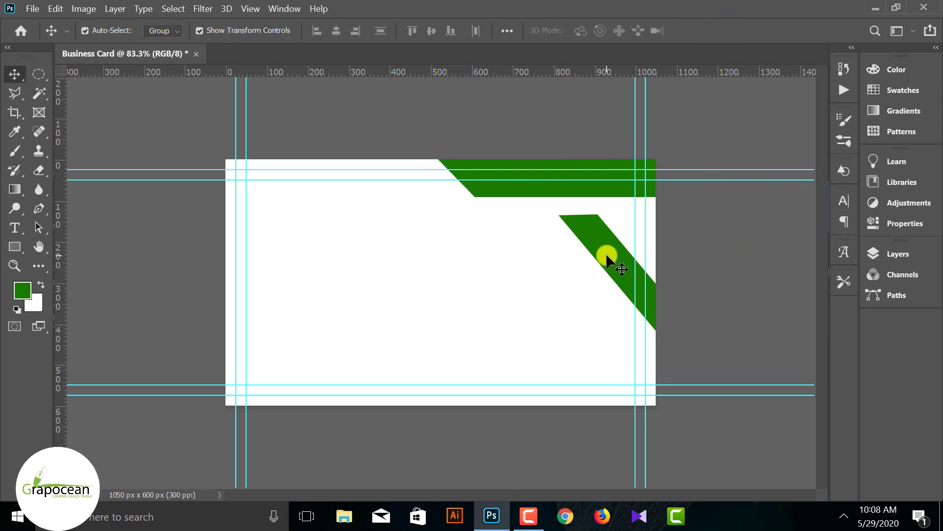
- Nudge the diagonal band into place and slide the top band to the right
{"action": "mouse_move", "coordinate": [606, 253]}
{"action": "left_mouse_down"}
{"action": "mouse_move", "coordinate": [605, 242]}
{"action": "mouse_move", "coordinate": [584, 245]}
{"action": "mouse_move", "coordinate": [613, 244]}
{"action": "left_mouse_up"}
{"action": "key", "text": "Down"}
{"action": "key", "text": "Down"}
{"action": "key", "text": "Down"}
{"action": "key", "text": "Down"}
{"action": "key", "text": "Down"}
{"action": "key", "text": "Down"}
{"action": "key", "text": "Down"}
{"action": "key", "text": "Down"}
{"action": "key", "text": "Down"}
{"action": "key", "text": "Down"}
{"action": "key", "text": "Down"}
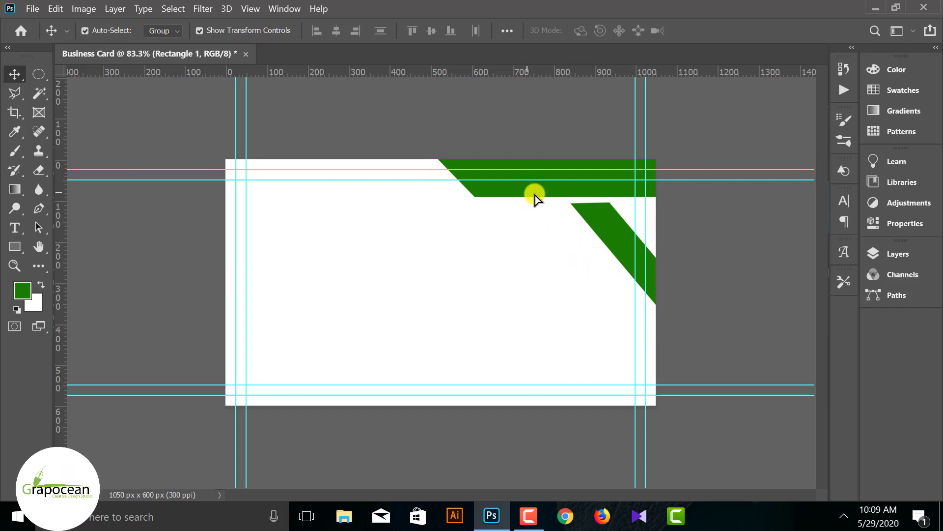
{"action": "left_click_drag", "start_coordinate": [535, 196], "coordinate": [558, 196]}
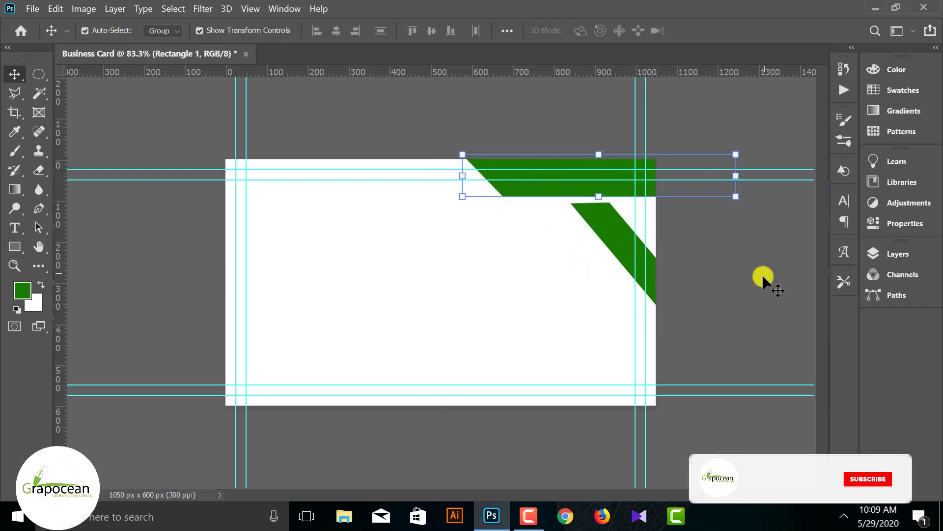
{"action": "left_click", "coordinate": [744, 281]}
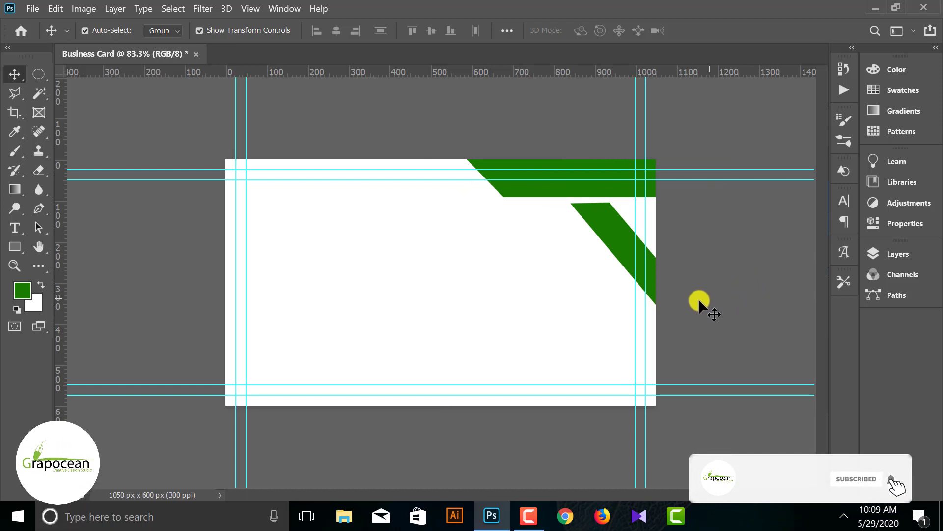
{"action": "left_click", "coordinate": [614, 232]}
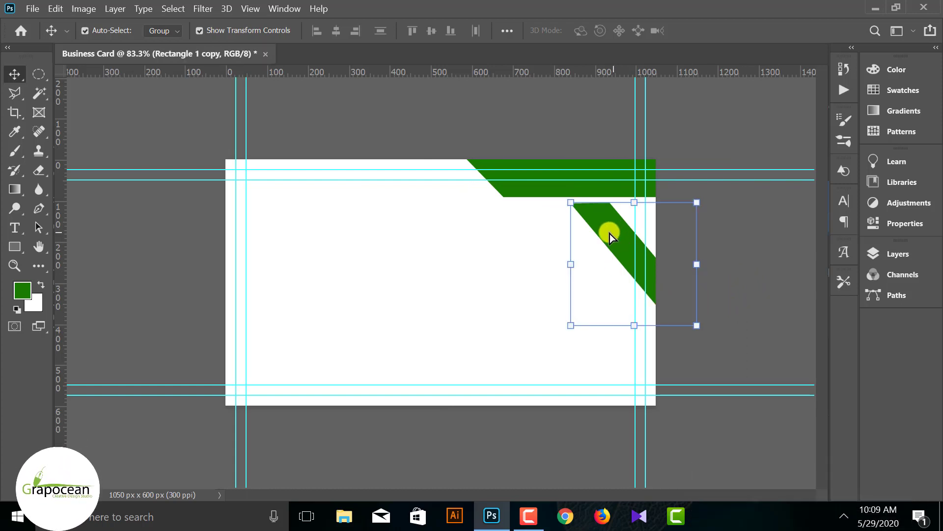
- Duplicate the diagonal band to the left, flip it vertically and horizontally, and rotate it to about 177.6°
{"action": "left_click_drag", "start_coordinate": [612, 233], "coordinate": [512, 208]}
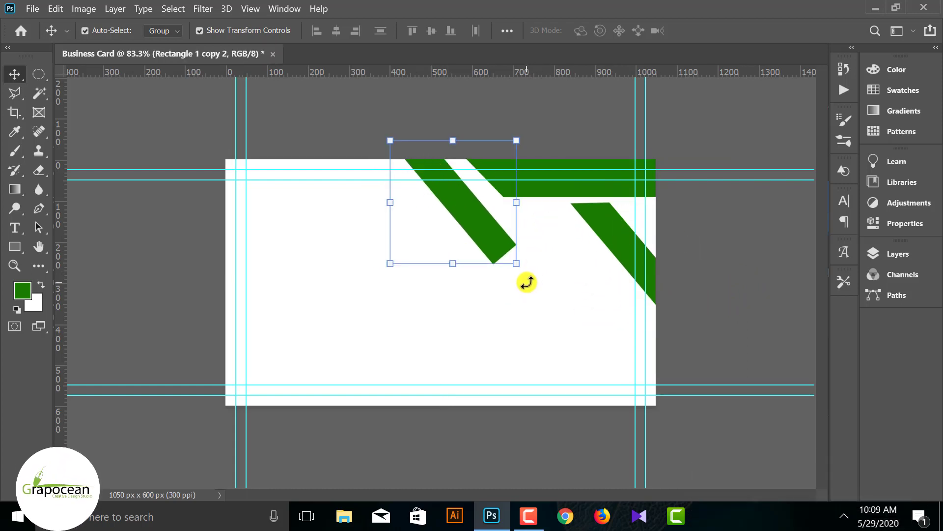
{"action": "right_click", "coordinate": [489, 231]}
{"action": "key", "text": "ctrl+t"}
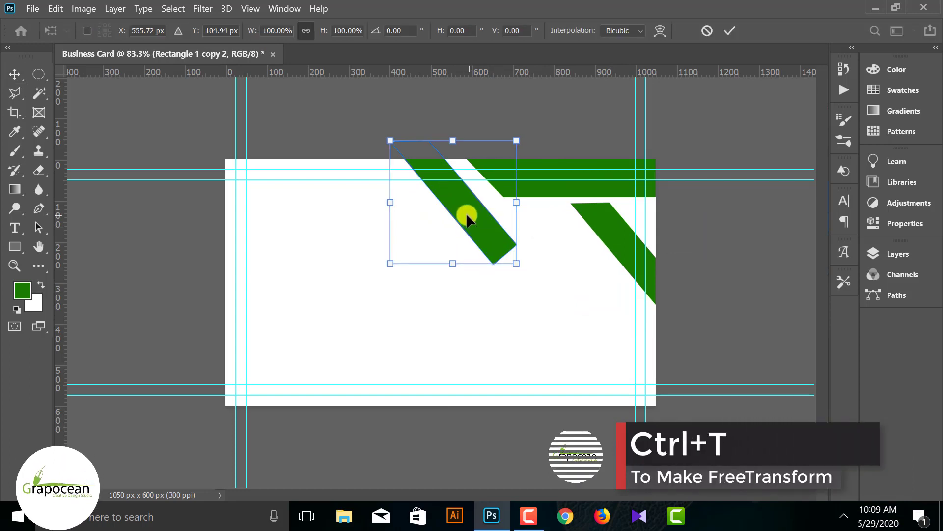
{"action": "right_click", "coordinate": [466, 217]}
{"action": "left_click", "coordinate": [538, 480]}
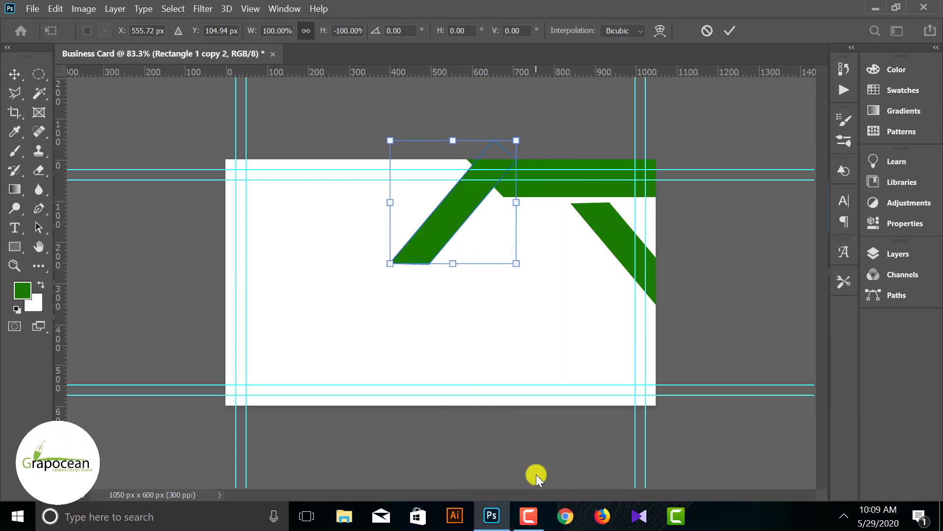
{"action": "right_click", "coordinate": [444, 233]}
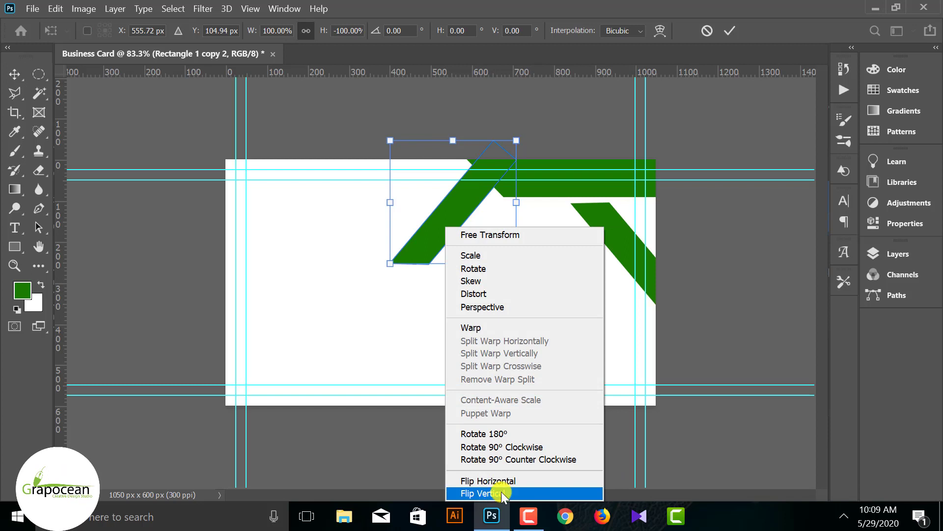
{"action": "left_click", "coordinate": [505, 482]}
{"action": "left_click_drag", "start_coordinate": [472, 231], "coordinate": [476, 207]}
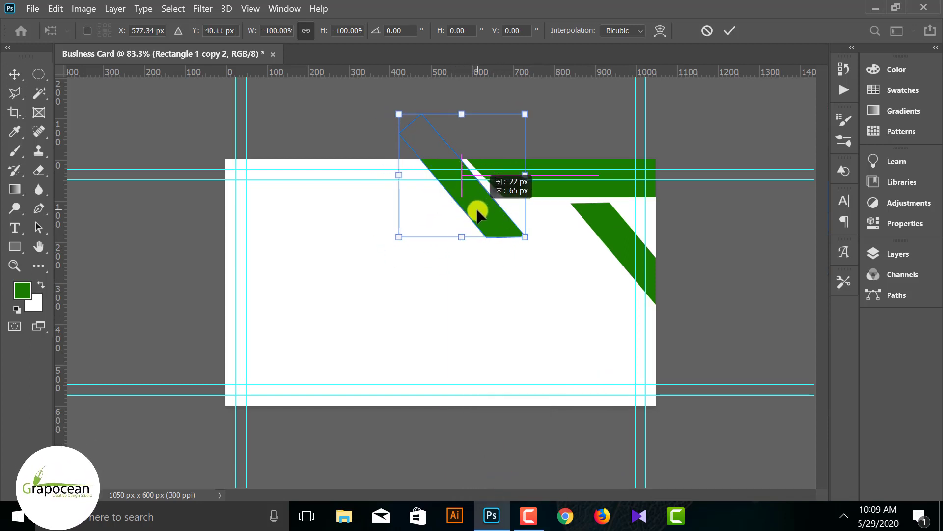
{"action": "left_click_drag", "start_coordinate": [543, 248], "coordinate": [542, 244]}
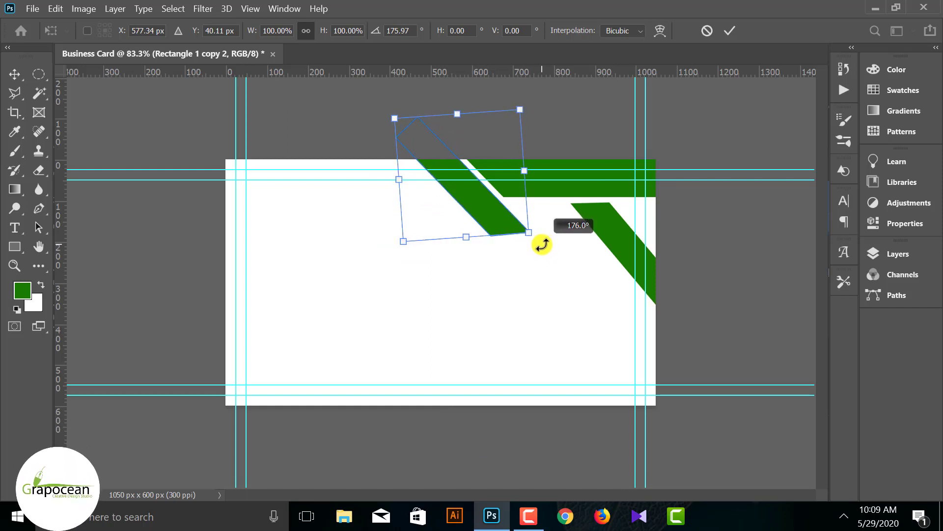
{"action": "left_click", "coordinate": [729, 31]}
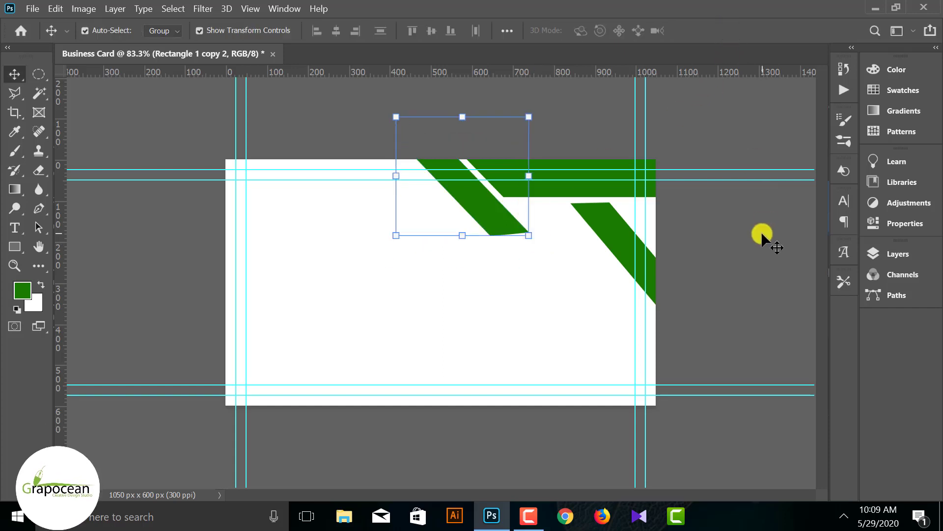
- Position the copied stripe at the top bar's left end and fill it light green
{"action": "left_click", "coordinate": [739, 263]}
{"action": "left_click_drag", "start_coordinate": [501, 225], "coordinate": [487, 213]}
{"action": "key", "text": "Right"}
{"action": "key", "text": "Right"}
{"action": "key", "text": "Right"}
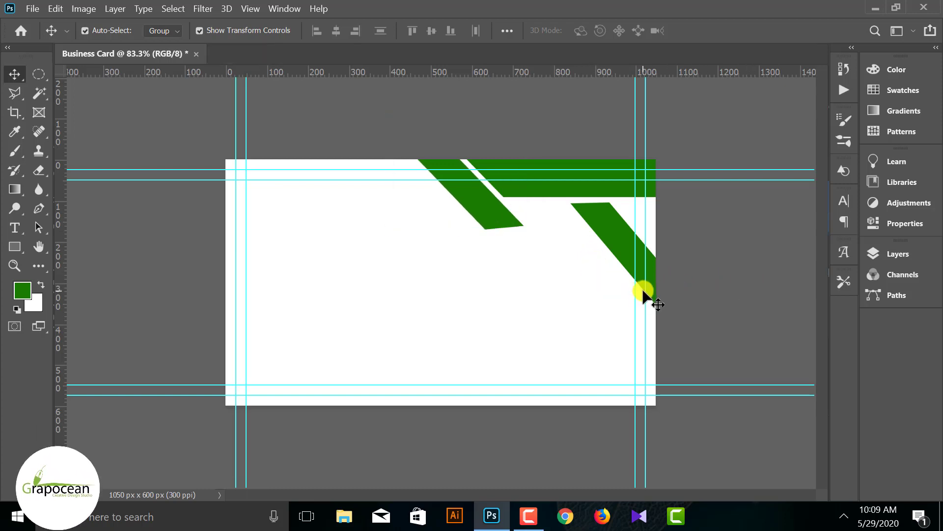
{"action": "left_click", "coordinate": [485, 207]}
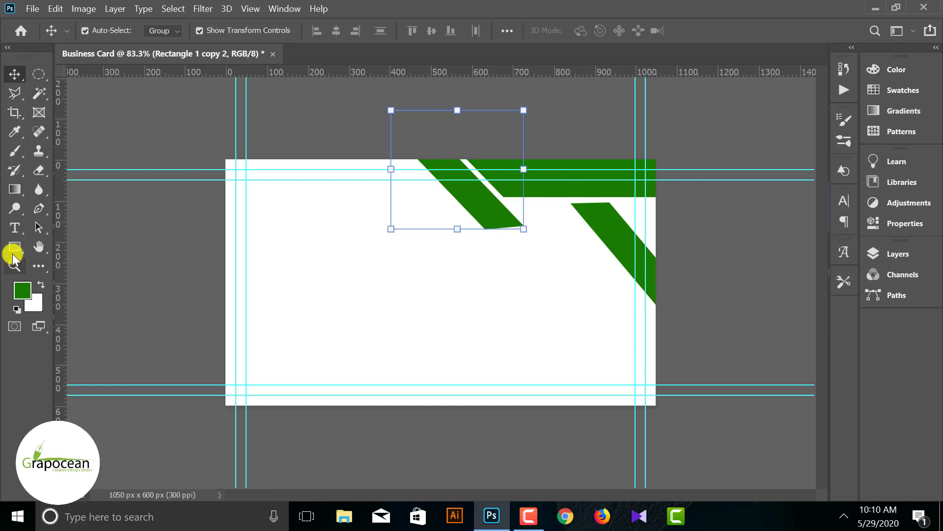
{"action": "left_click", "coordinate": [13, 247]}
{"action": "left_click", "coordinate": [165, 30]}
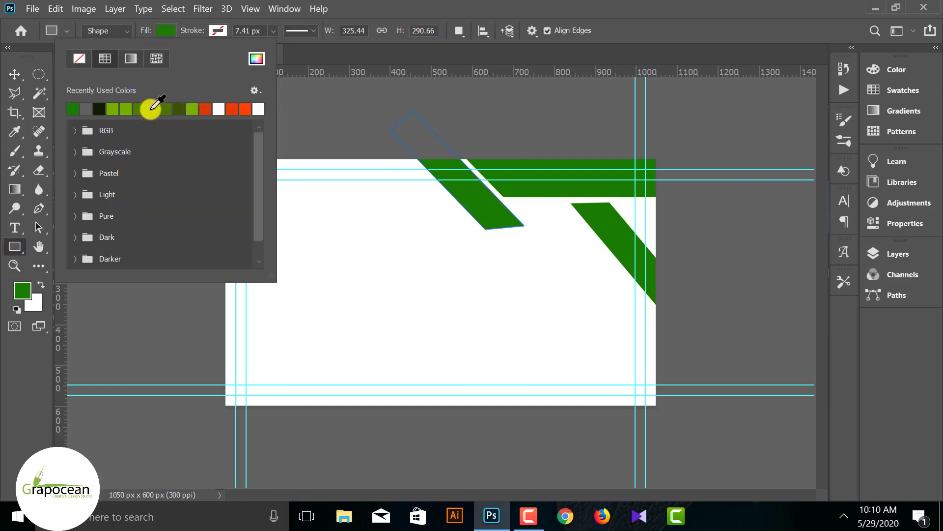
{"action": "left_click", "coordinate": [127, 111]}
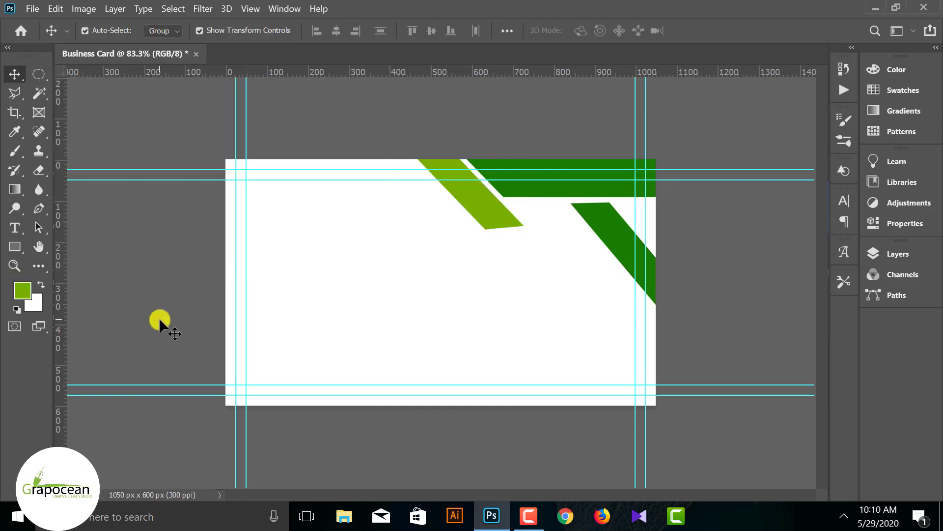
{"action": "scroll", "coordinate": [498, 314], "scroll_direction": "down", "scroll_amount": 2}
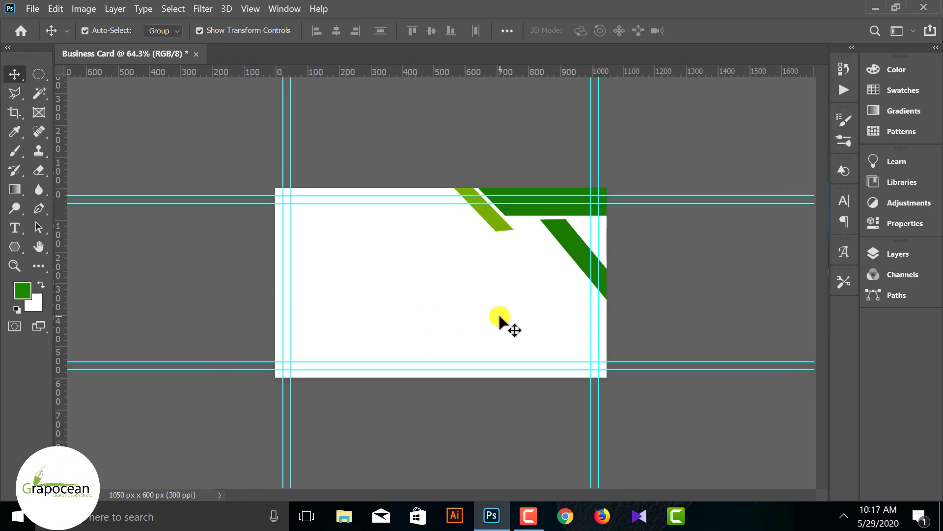
{"action": "left_click", "coordinate": [32, 9]}
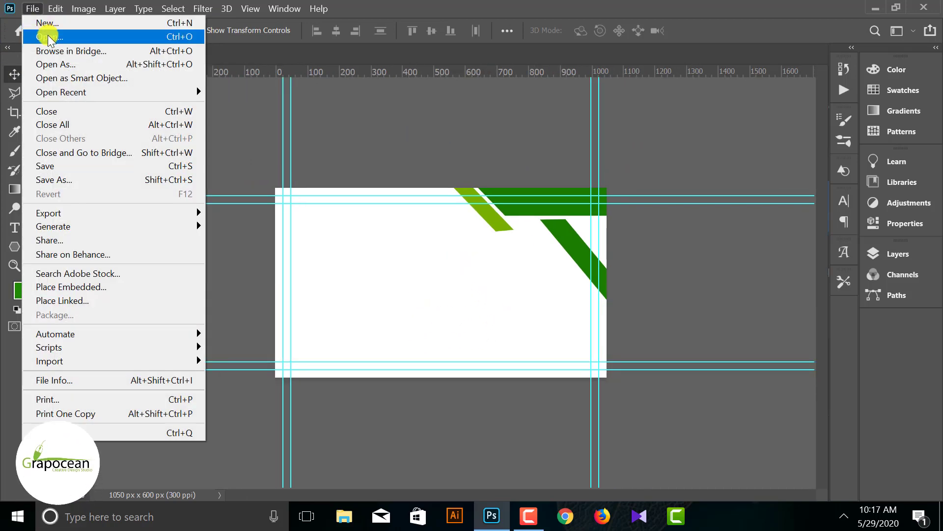
- Open the world map image from the Downloads folder
{"action": "left_click", "coordinate": [44, 33]}
{"action": "left_click", "coordinate": [66, 162]}
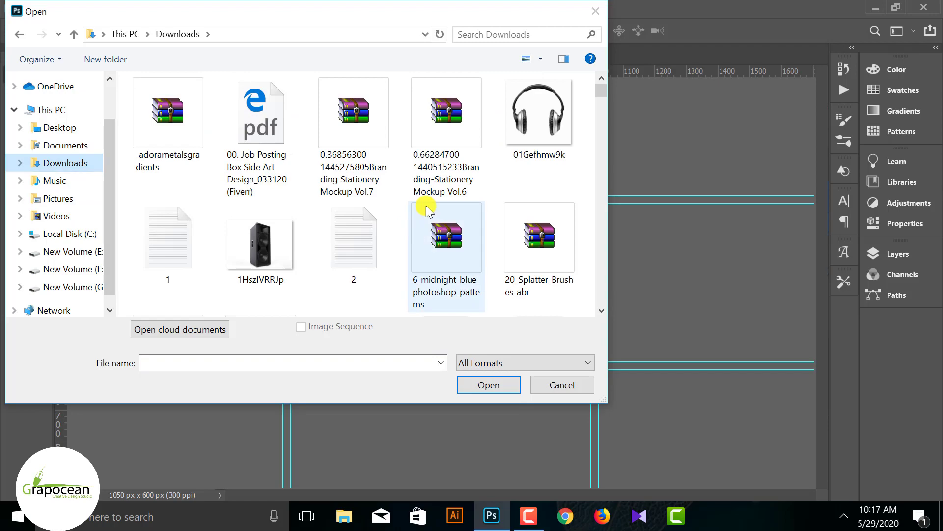
{"action": "scroll", "coordinate": [428, 204], "scroll_direction": "down", "scroll_amount": 10}
{"action": "scroll", "coordinate": [431, 202], "scroll_direction": "down", "scroll_amount": 20}
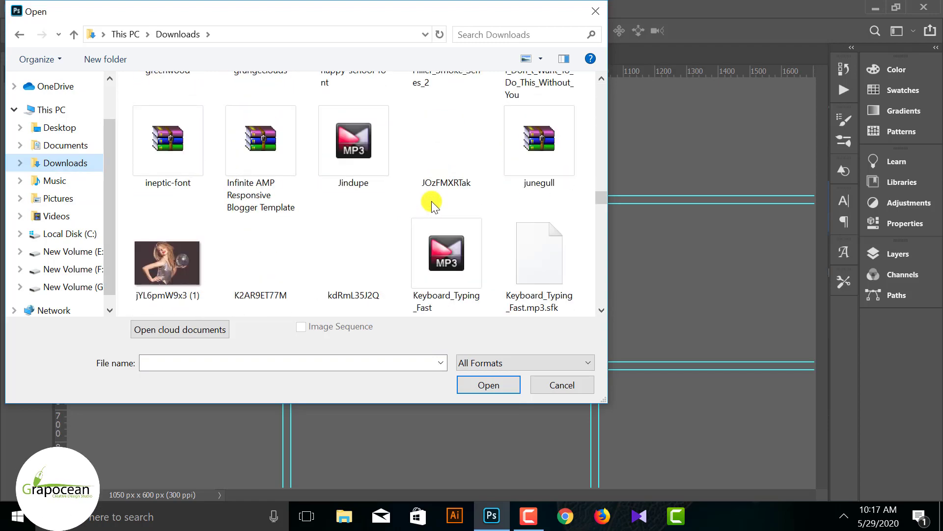
{"action": "scroll", "coordinate": [434, 206], "scroll_direction": "down", "scroll_amount": 5}
{"action": "scroll", "coordinate": [434, 206], "scroll_direction": "up", "scroll_amount": 5}
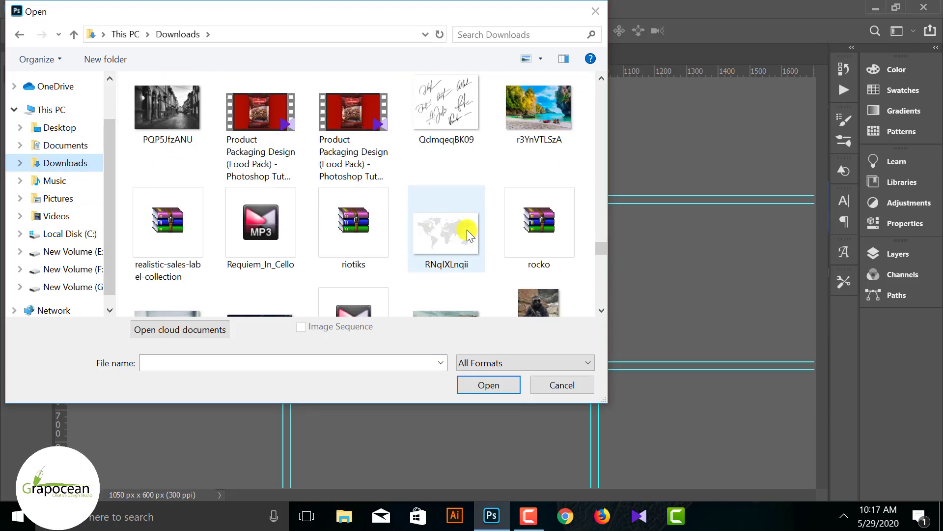
{"action": "left_click", "coordinate": [467, 226]}
{"action": "left_click", "coordinate": [488, 384]}
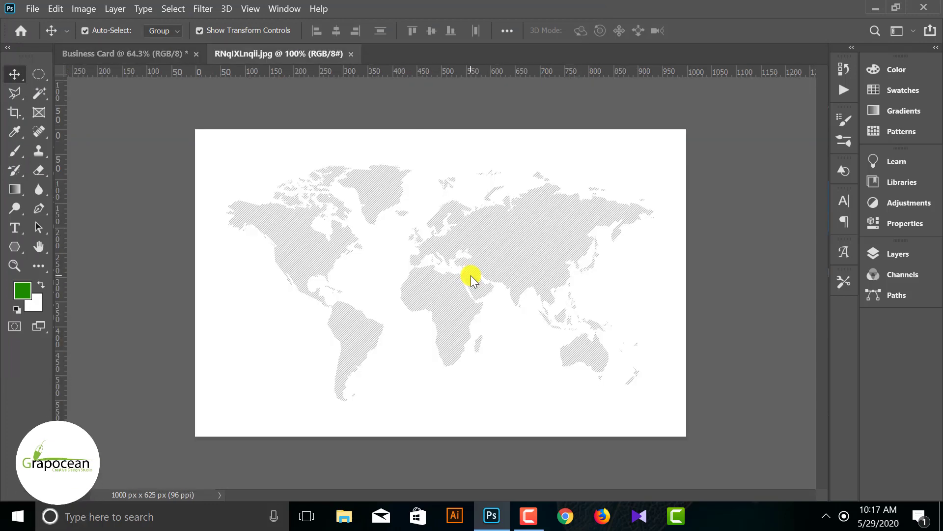
- Bring the world map into the card, place it beneath the green bands, and size it
{"action": "left_click", "coordinate": [924, 254]}
{"action": "left_click", "coordinate": [830, 335]}
{"action": "left_click_drag", "start_coordinate": [611, 287], "coordinate": [434, 276]}
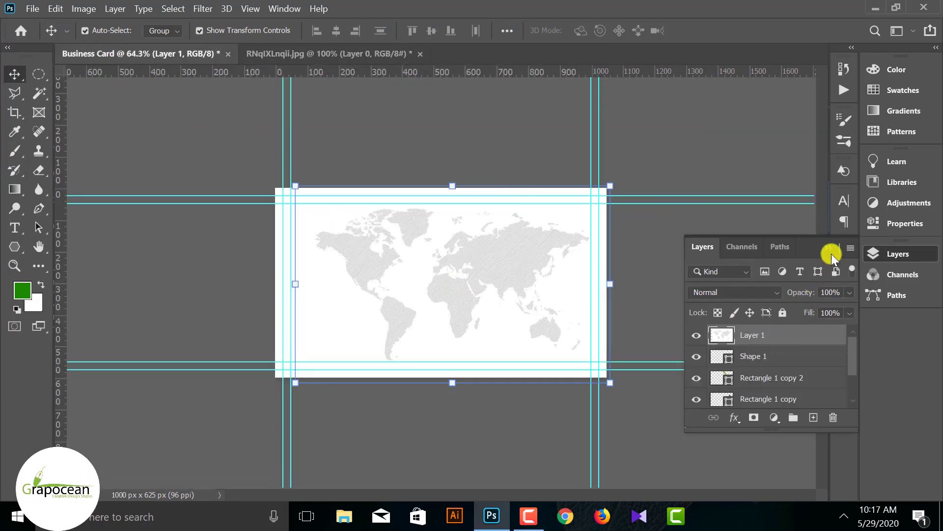
{"action": "left_click", "coordinate": [909, 255]}
{"action": "left_click", "coordinate": [909, 255]}
{"action": "left_click_drag", "start_coordinate": [796, 333], "coordinate": [781, 386]}
{"action": "left_click_drag", "start_coordinate": [500, 334], "coordinate": [489, 333]}
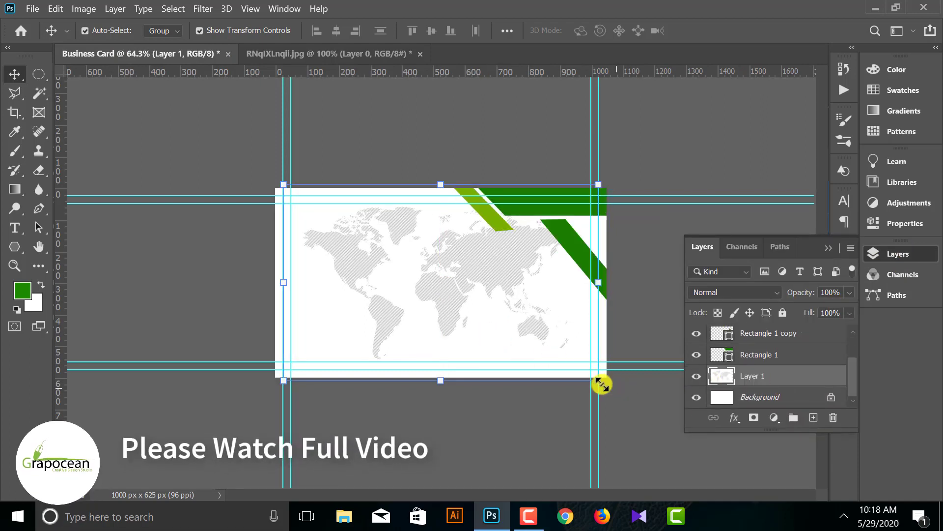
{"action": "left_click_drag", "start_coordinate": [599, 382], "coordinate": [609, 386]}
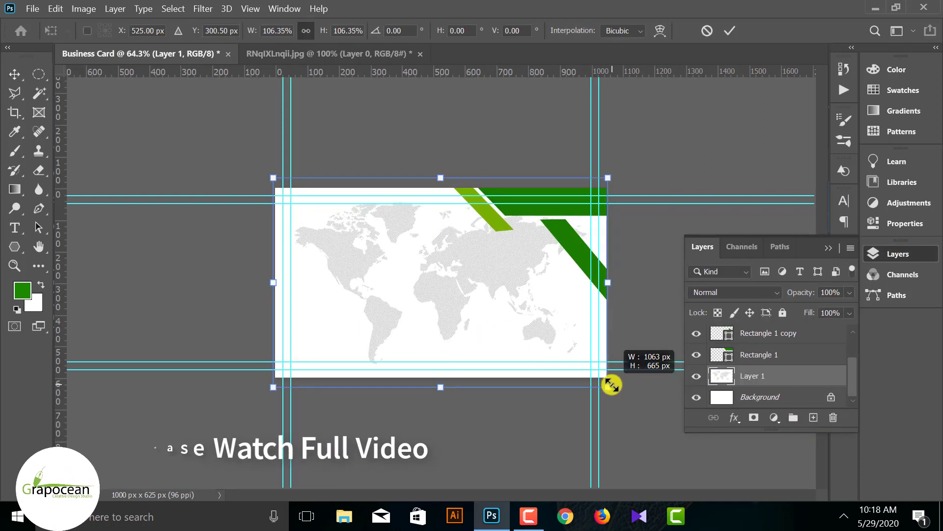
{"action": "left_click", "coordinate": [730, 30]}
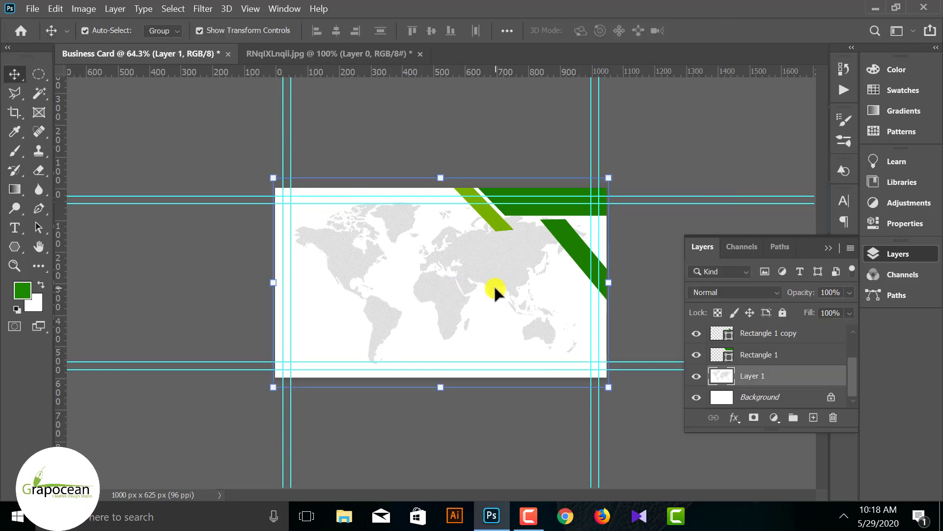
{"action": "left_click_drag", "start_coordinate": [495, 291], "coordinate": [490, 301]}
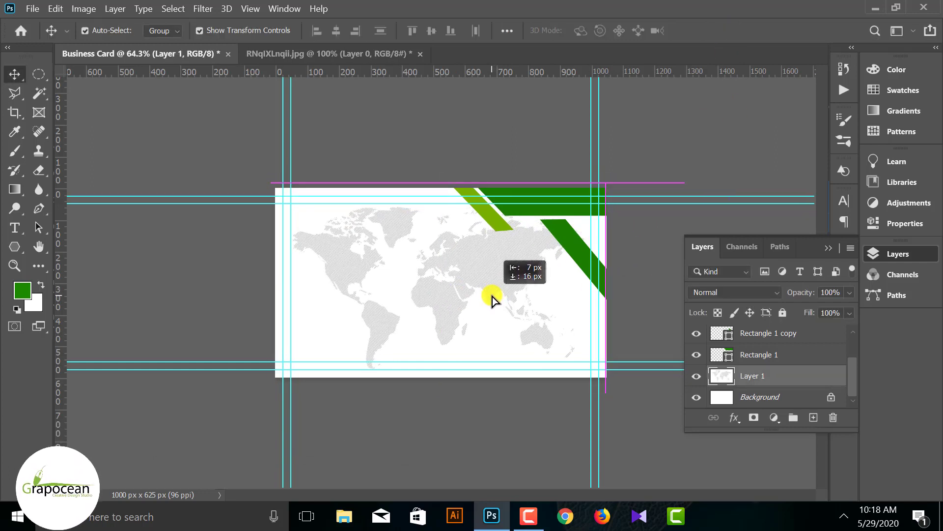
- Scale the map down to about 75% inside the card and lower its opacity
{"action": "key", "text": "ctrl+t"}
{"action": "left_click_drag", "start_coordinate": [610, 391], "coordinate": [581, 378]}
{"action": "left_click_drag", "start_coordinate": [489, 324], "coordinate": [492, 320]}
{"action": "left_click_drag", "start_coordinate": [579, 374], "coordinate": [530, 340]}
{"action": "left_click_drag", "start_coordinate": [497, 301], "coordinate": [499, 299]}
{"action": "left_click", "coordinate": [729, 30]}
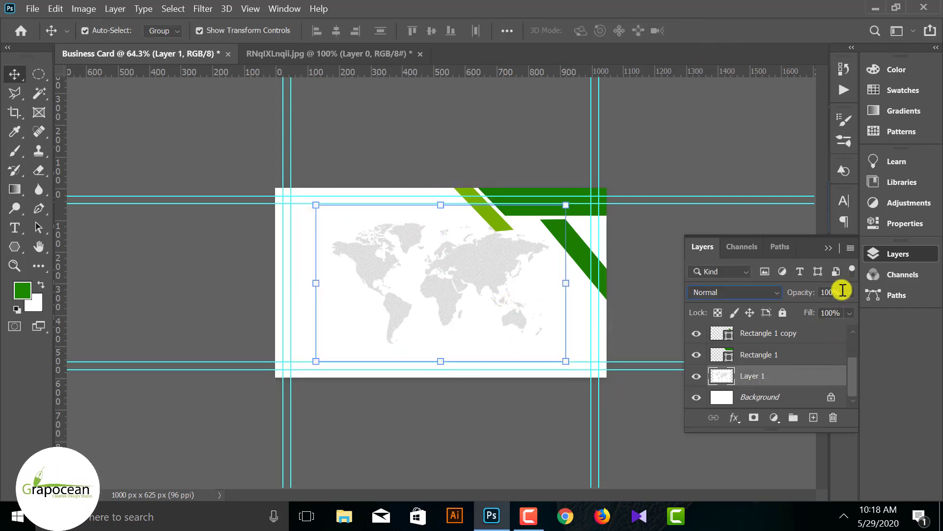
{"action": "left_click_drag", "start_coordinate": [817, 309], "coordinate": [798, 309]}
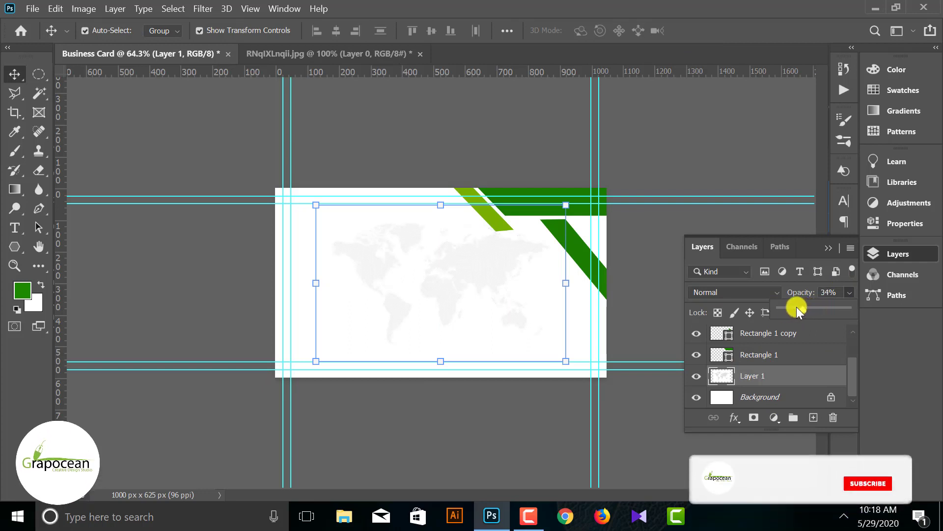
{"action": "left_click", "coordinate": [664, 439]}
- Add a Hue/Saturation layer (Hue -67, Saturation +17, Lightness +5) clipped to the map
{"action": "left_click", "coordinate": [785, 381]}
{"action": "left_click", "coordinate": [775, 417]}
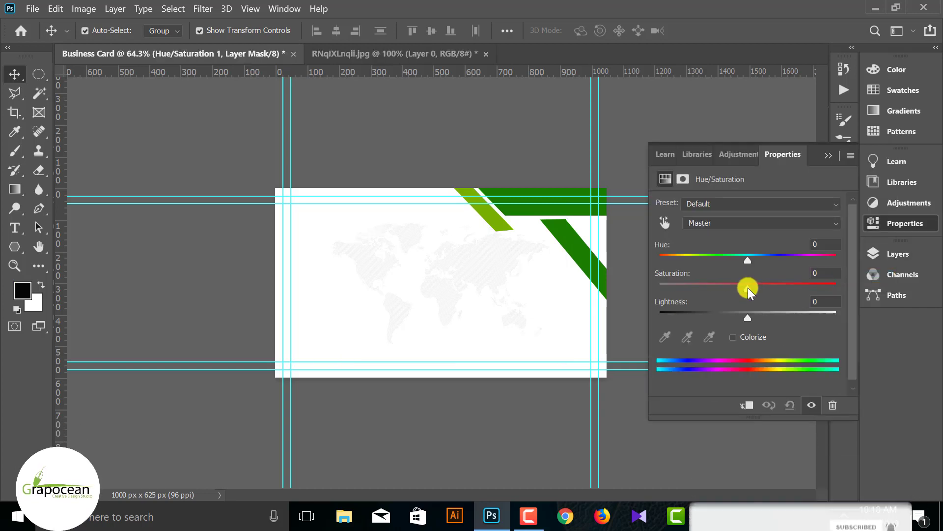
{"action": "left_click_drag", "start_coordinate": [748, 288], "coordinate": [709, 289]}
{"action": "left_click_drag", "start_coordinate": [791, 289], "coordinate": [753, 320]}
{"action": "left_click_drag", "start_coordinate": [748, 260], "coordinate": [690, 265]}
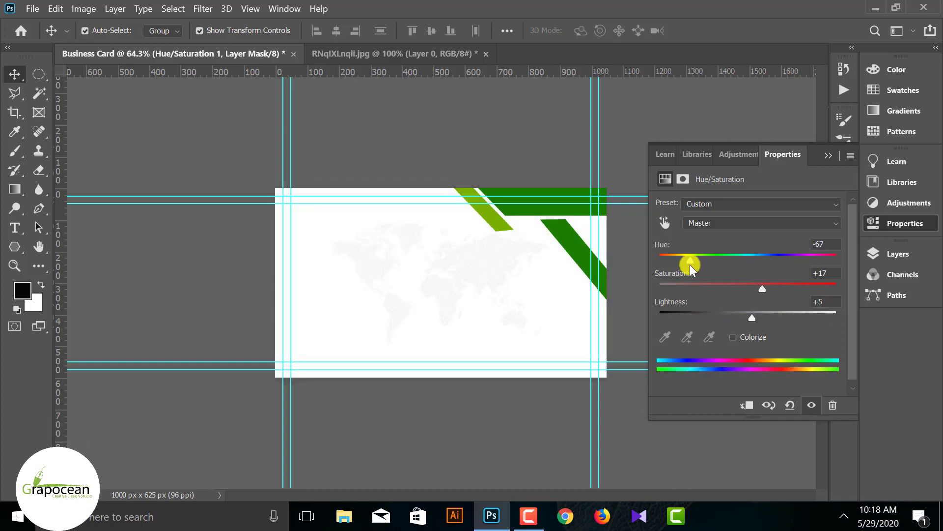
{"action": "left_click", "coordinate": [828, 156]}
{"action": "left_click", "coordinate": [912, 254]}
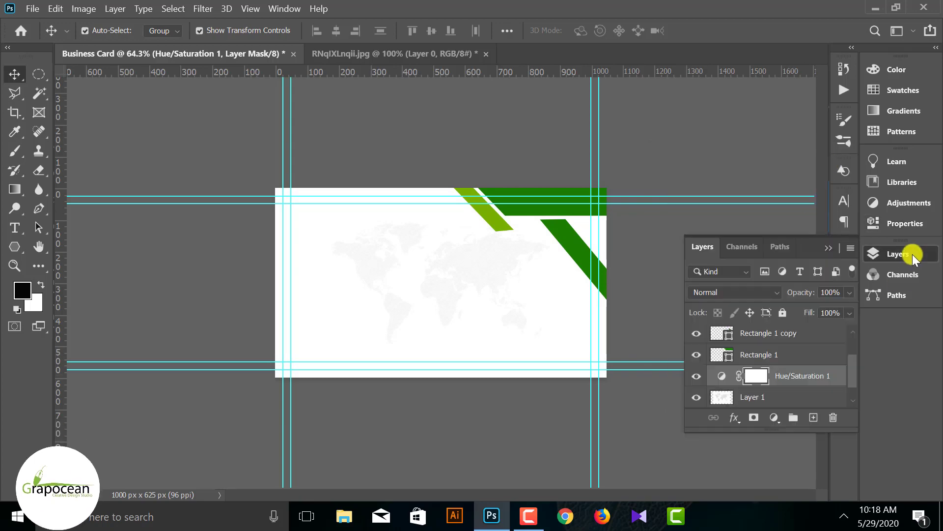
{"action": "right_click", "coordinate": [775, 374]}
{"action": "left_click", "coordinate": [662, 288]}
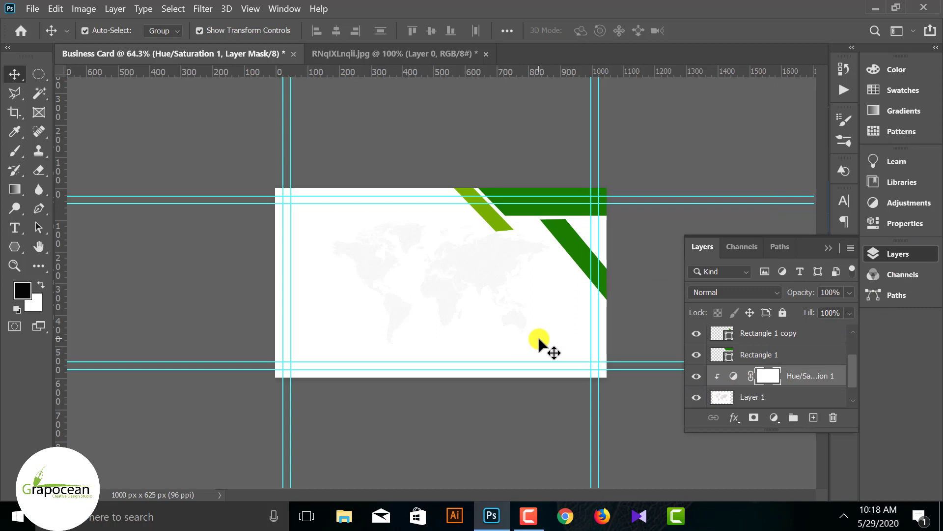
- Shift the world map left and reduce its opacity to about 18%
{"action": "scroll", "coordinate": [774, 395], "scroll_direction": "down", "scroll_amount": 2}
{"action": "left_click", "coordinate": [498, 267]}
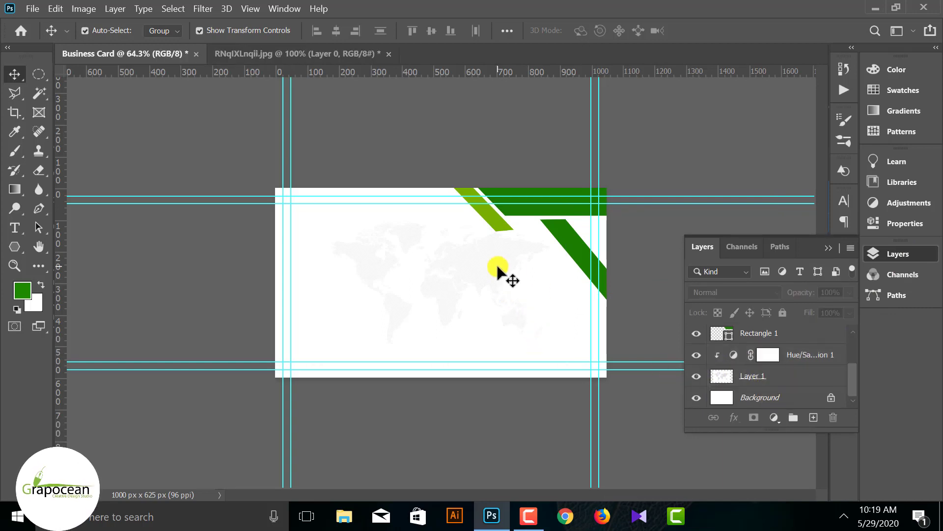
{"action": "left_click_drag", "start_coordinate": [482, 266], "coordinate": [462, 292]}
{"action": "left_click", "coordinate": [516, 426]}
{"action": "left_click", "coordinate": [472, 274]}
{"action": "left_click", "coordinate": [482, 443]}
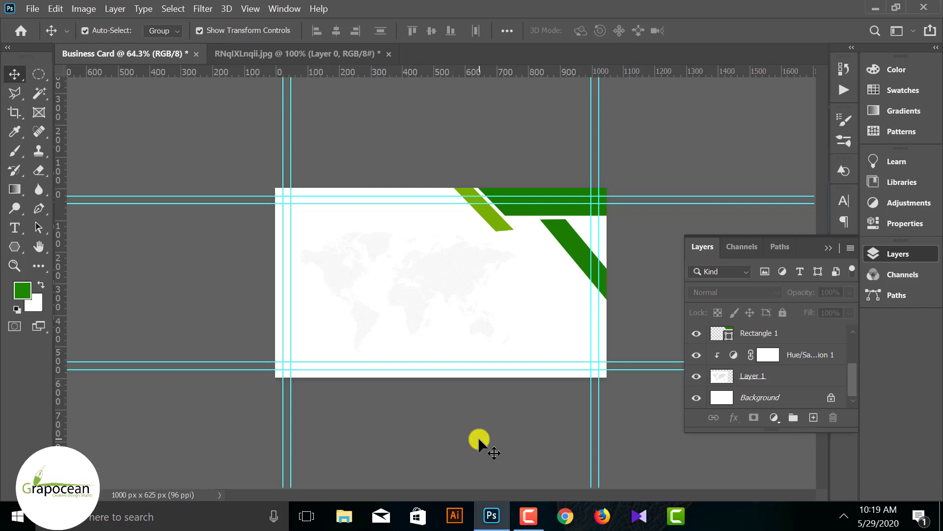
{"action": "left_click", "coordinate": [437, 276]}
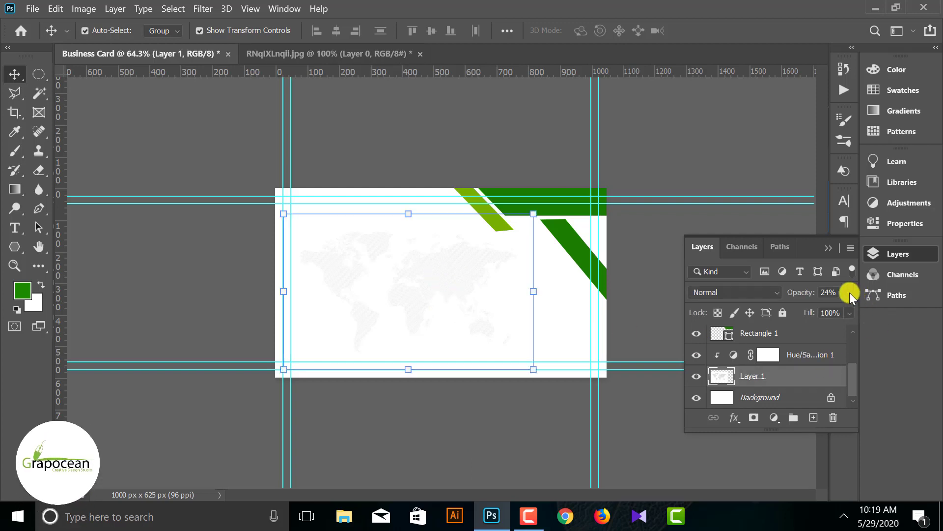
{"action": "left_click_drag", "start_coordinate": [847, 290], "coordinate": [797, 308]}
{"action": "left_click", "coordinate": [665, 434]}
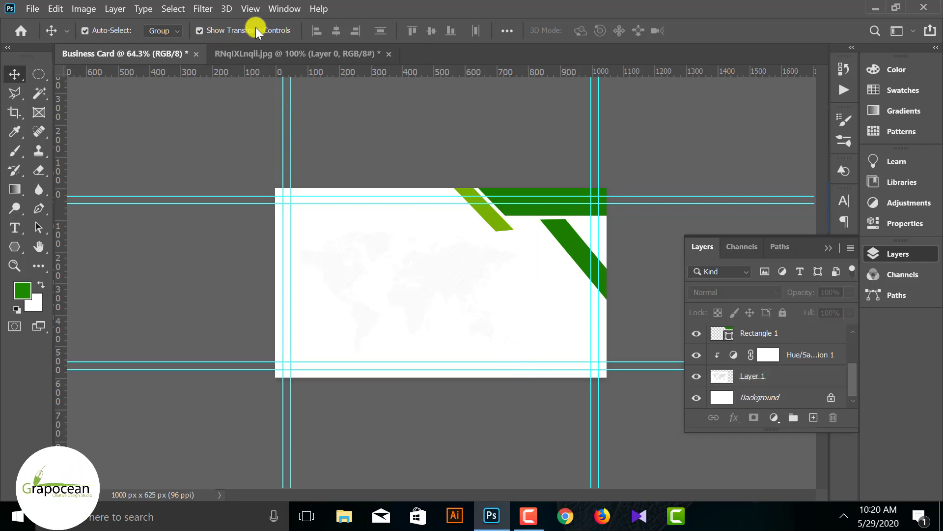
{"action": "left_click", "coordinate": [260, 52]}
- Close the world map image without saving and open 037-grooveshark.png
{"action": "left_click", "coordinate": [388, 54]}
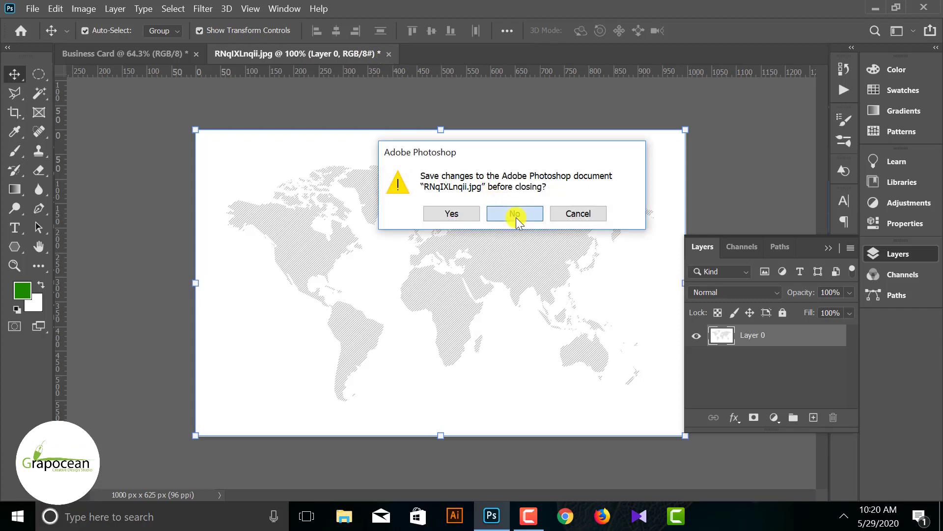
{"action": "left_click", "coordinate": [514, 215]}
{"action": "left_click", "coordinate": [33, 9]}
{"action": "left_click", "coordinate": [42, 32]}
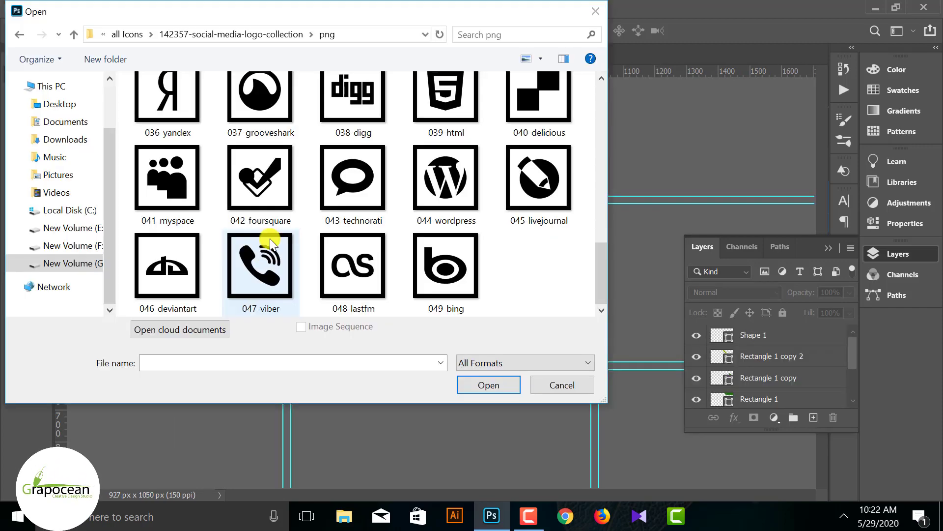
{"action": "scroll", "coordinate": [245, 221], "scroll_direction": "up", "scroll_amount": 2}
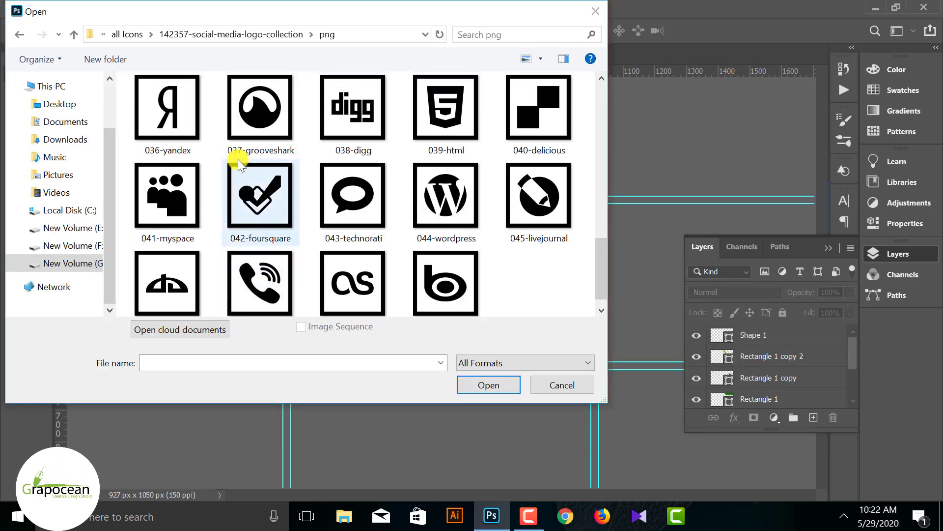
{"action": "left_click", "coordinate": [261, 106]}
{"action": "left_click", "coordinate": [484, 383]}
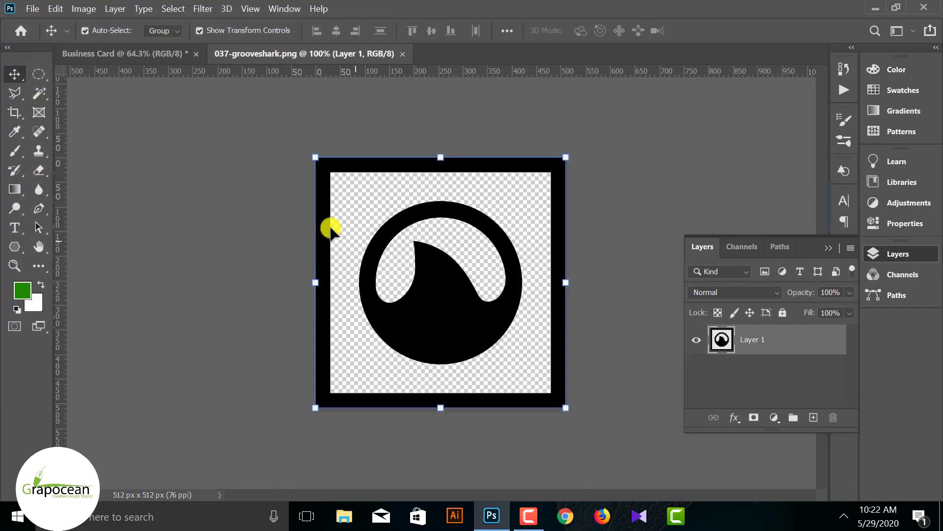
- Copy the round Grooveshark logo onto the Business Card, shrink it at left, and open Blending Options
{"action": "left_click", "coordinate": [38, 74]}
{"action": "left_click_drag", "start_coordinate": [354, 187], "coordinate": [543, 385]}
{"action": "left_click_drag", "start_coordinate": [617, 426], "coordinate": [510, 285]}
{"action": "left_click", "coordinate": [14, 73]}
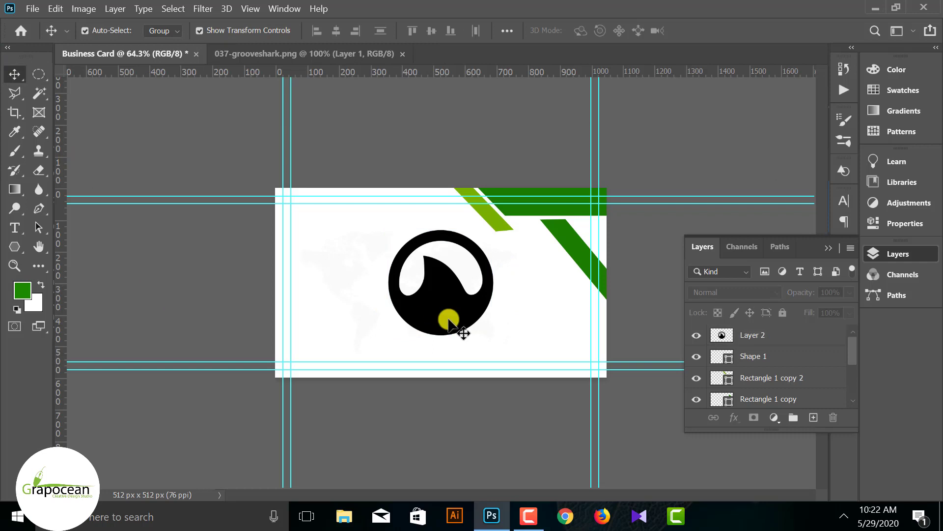
{"action": "left_click_drag", "start_coordinate": [447, 319], "coordinate": [395, 288]}
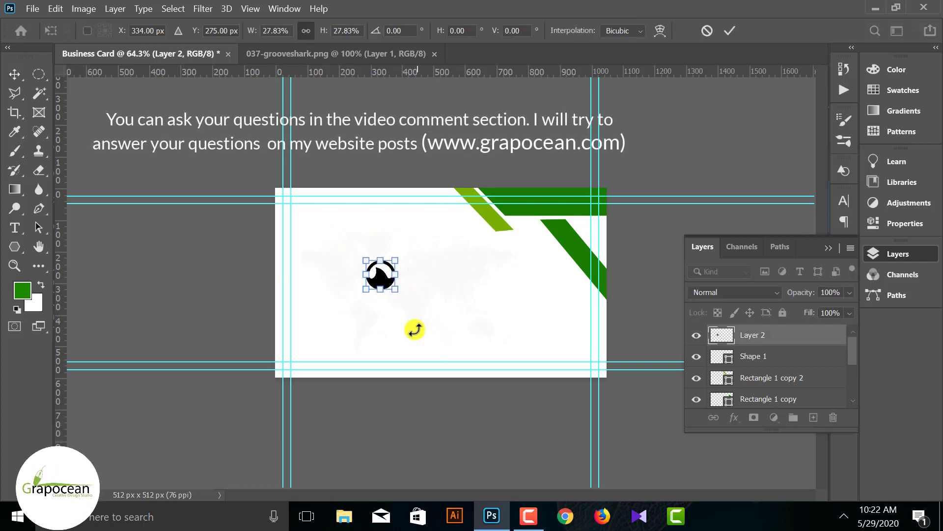
{"action": "left_click", "coordinate": [729, 31]}
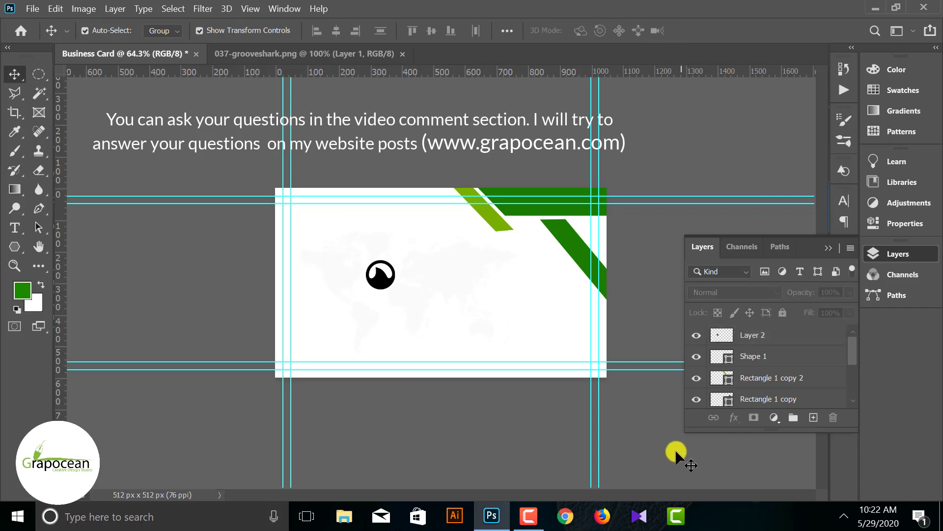
{"action": "right_click", "coordinate": [779, 333]}
{"action": "left_click", "coordinate": [662, 20]}
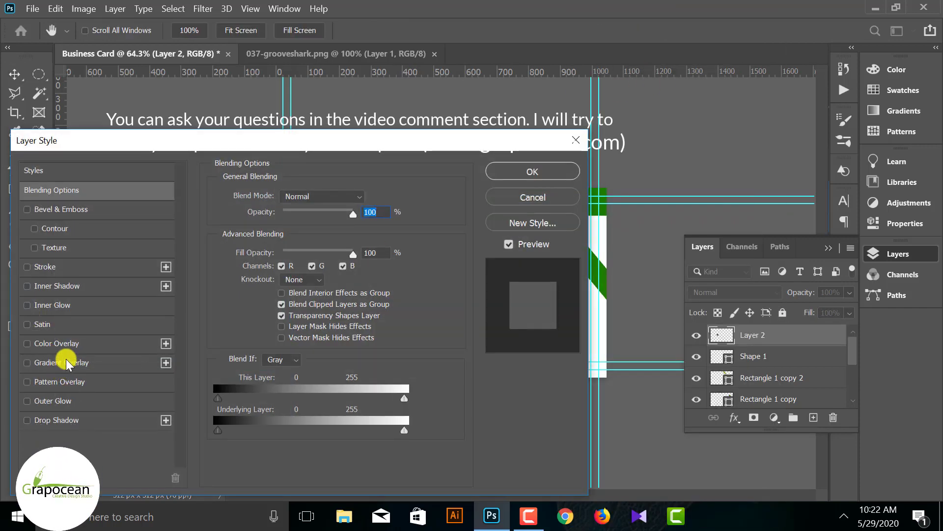
- Add a Color Overlay to the logo using the light-green stripe colour #76b100
{"action": "left_click", "coordinate": [56, 343]}
{"action": "left_click_drag", "start_coordinate": [386, 141], "coordinate": [716, 162]}
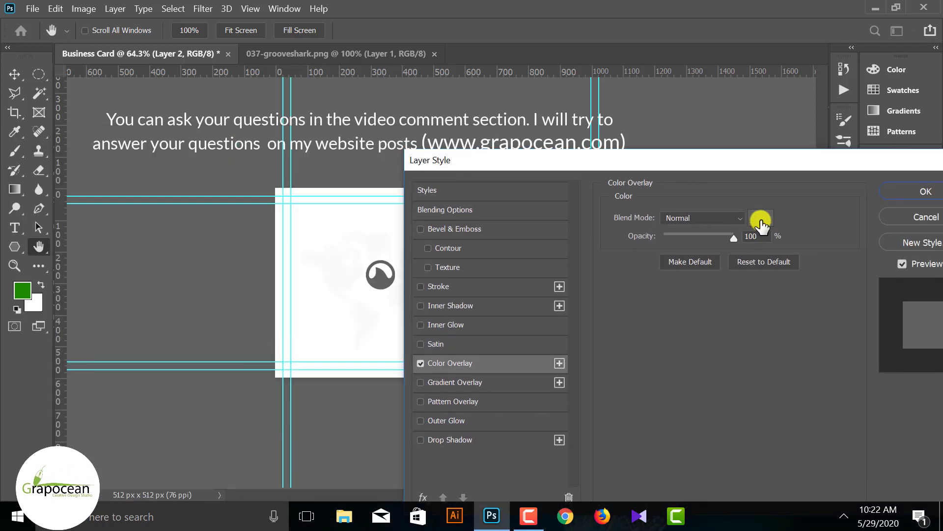
{"action": "left_click", "coordinate": [761, 221]}
{"action": "left_click", "coordinate": [888, 131]}
{"action": "left_click_drag", "start_coordinate": [550, 162], "coordinate": [438, 381]}
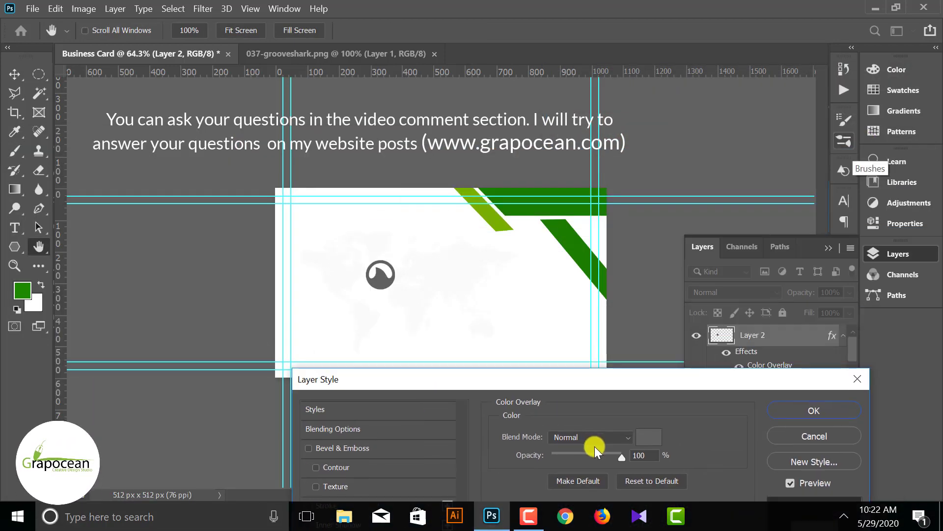
{"action": "left_click", "coordinate": [649, 437]}
{"action": "left_click", "coordinate": [497, 218]}
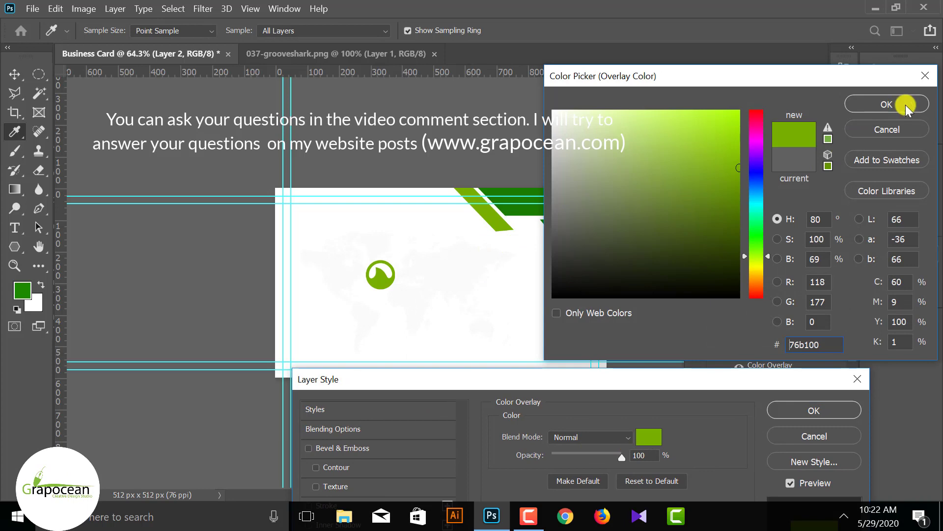
{"action": "left_click", "coordinate": [887, 104]}
{"action": "left_click", "coordinate": [823, 408]}
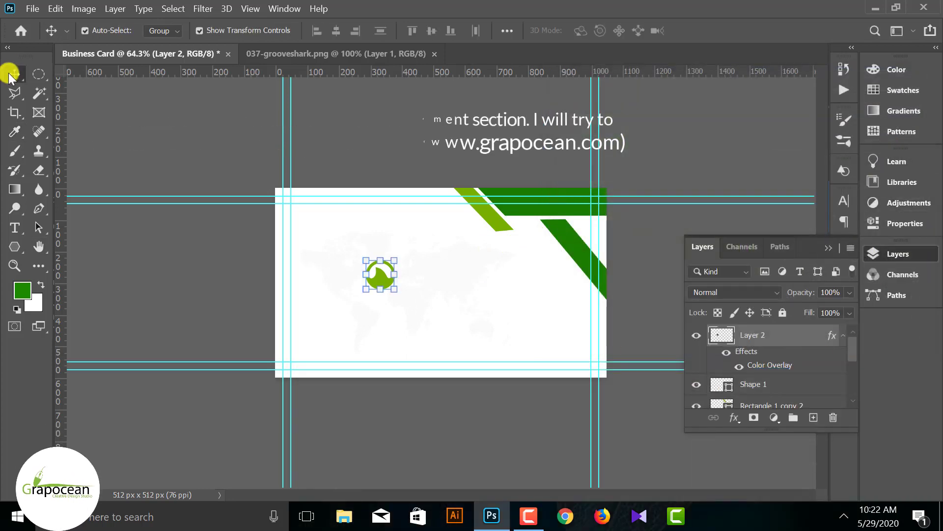
- Nudge the green logo slightly up and to the left
{"action": "left_click", "coordinate": [334, 307]}
{"action": "mouse_move", "coordinate": [387, 285]}
{"action": "left_mouse_down"}
{"action": "mouse_move", "coordinate": [366, 269]}
{"action": "mouse_move", "coordinate": [374, 276]}
{"action": "left_mouse_up"}
{"action": "left_click", "coordinate": [730, 30]}
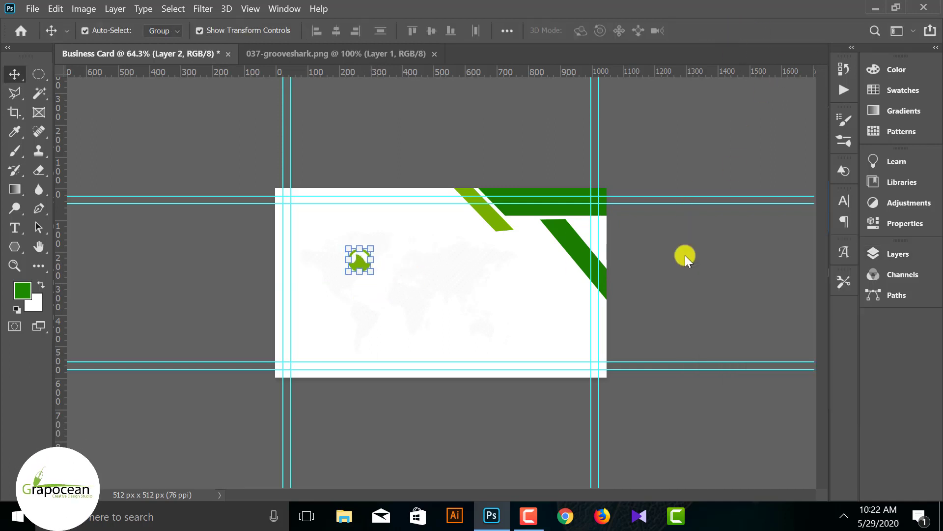
{"action": "left_click", "coordinate": [669, 280]}
{"action": "scroll", "coordinate": [441, 283], "scroll_direction": "up", "scroll_amount": 3}
- Type COMPANY LOGO below the icon, with LOGO set to Regular weight
{"action": "left_click", "coordinate": [15, 227]}
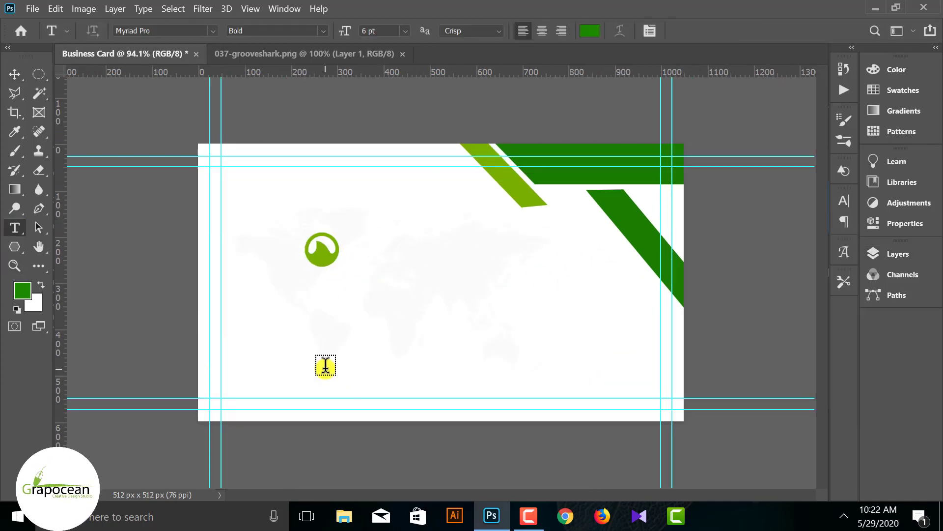
{"action": "key", "text": "BackSpace"}
{"action": "type", "text": "B"}
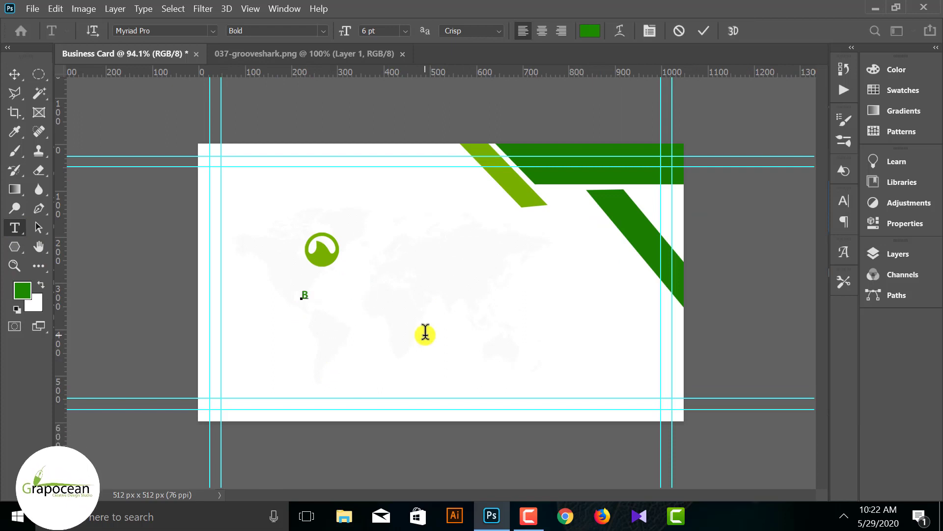
{"action": "type", "text": "OMPANY LOGO"}
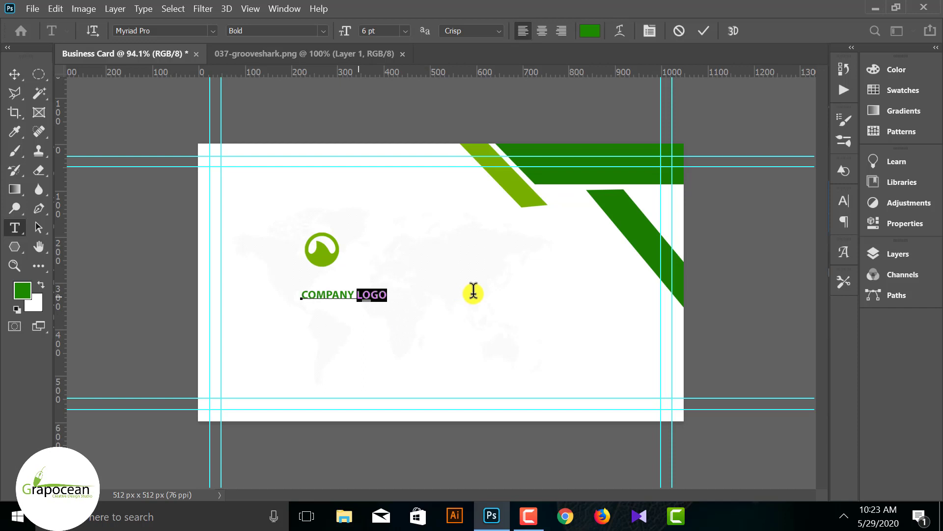
{"action": "left_click", "coordinate": [323, 31]}
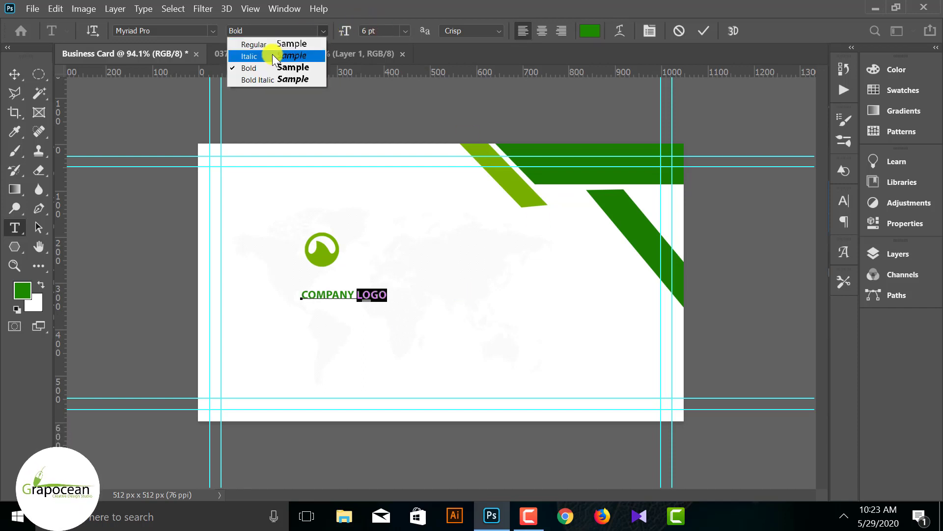
{"action": "left_click", "coordinate": [243, 40]}
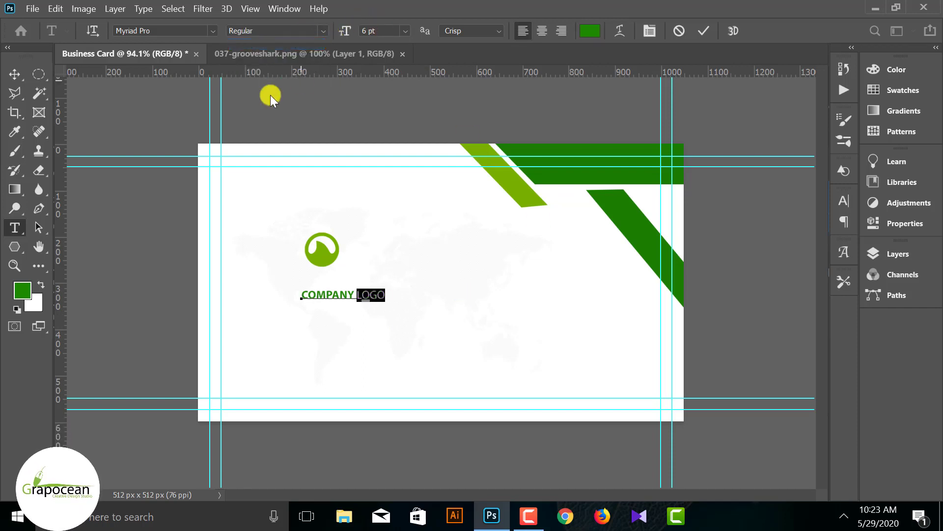
- Centre the COMPANY LOGO text beneath the logo icon
{"action": "left_click_drag", "start_coordinate": [341, 296], "coordinate": [324, 276]}
{"action": "left_click", "coordinate": [396, 462]}
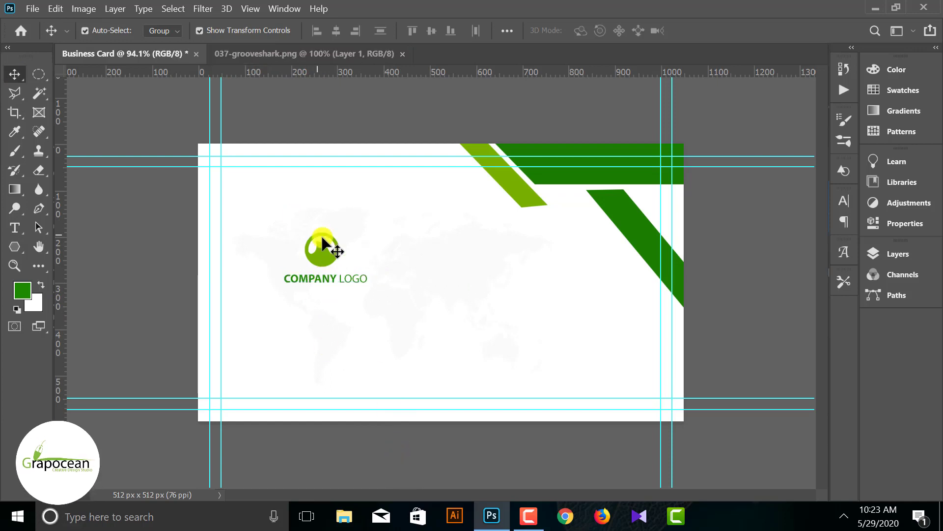
{"action": "scroll", "coordinate": [341, 279], "scroll_direction": "up", "scroll_amount": 3}
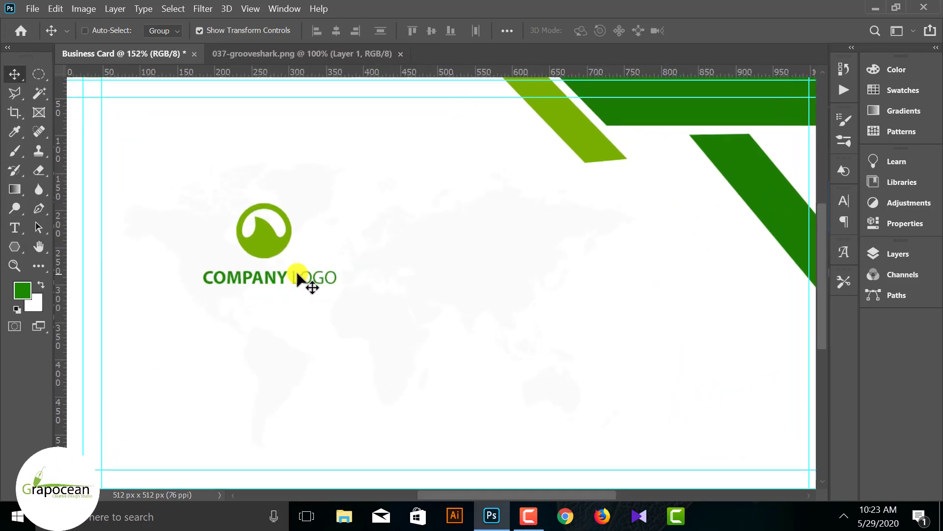
{"action": "left_click_drag", "start_coordinate": [305, 280], "coordinate": [277, 271]}
{"action": "left_click", "coordinate": [350, 310]}
{"action": "scroll", "coordinate": [351, 311], "scroll_direction": "down", "scroll_amount": 5}
{"action": "left_click", "coordinate": [413, 438]}
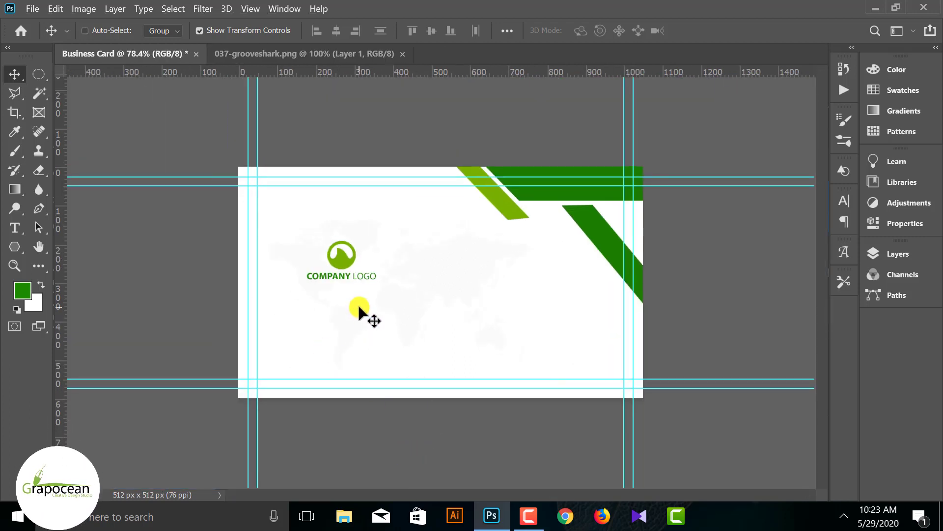
{"action": "scroll", "coordinate": [358, 303], "scroll_direction": "up", "scroll_amount": 3}
{"action": "left_click", "coordinate": [15, 228]}
{"action": "left_click", "coordinate": [305, 322]}
{"action": "type", "text": "www."}
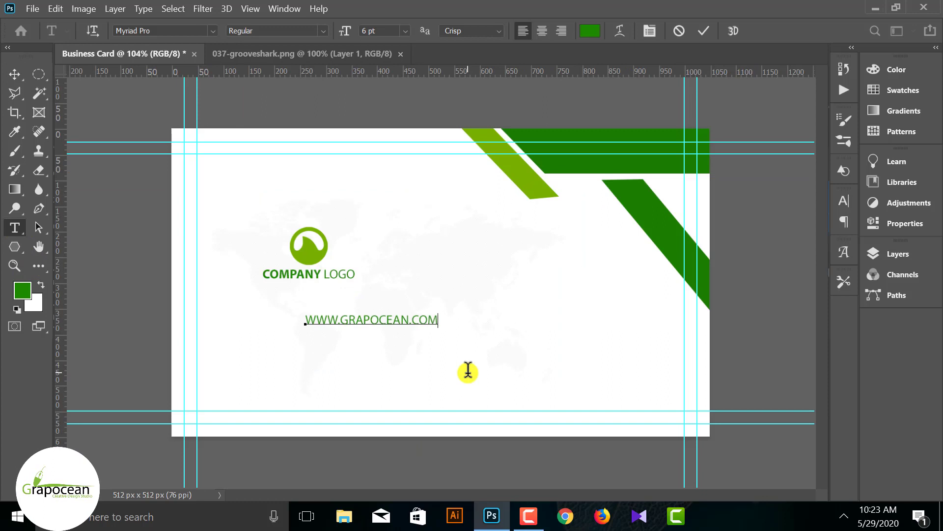
{"action": "left_click", "coordinate": [899, 253]}
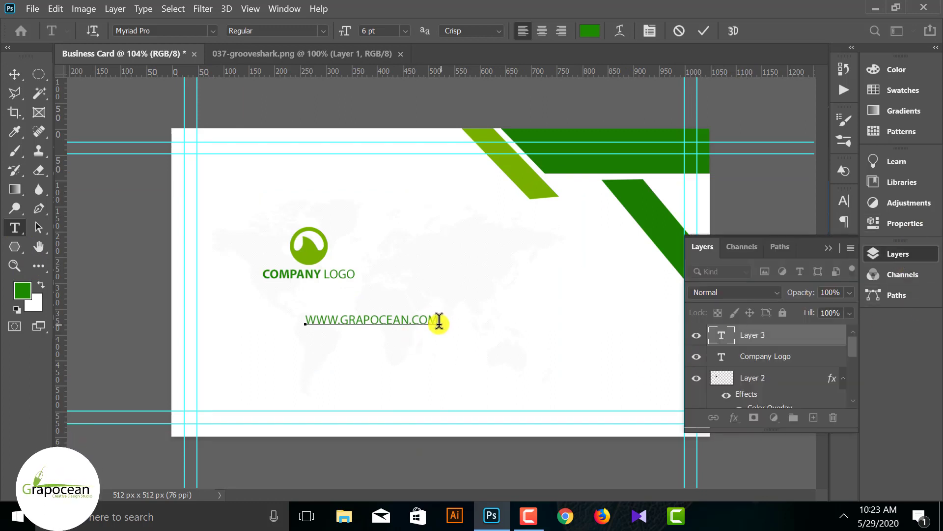
{"action": "key", "text": "ctrl+a"}
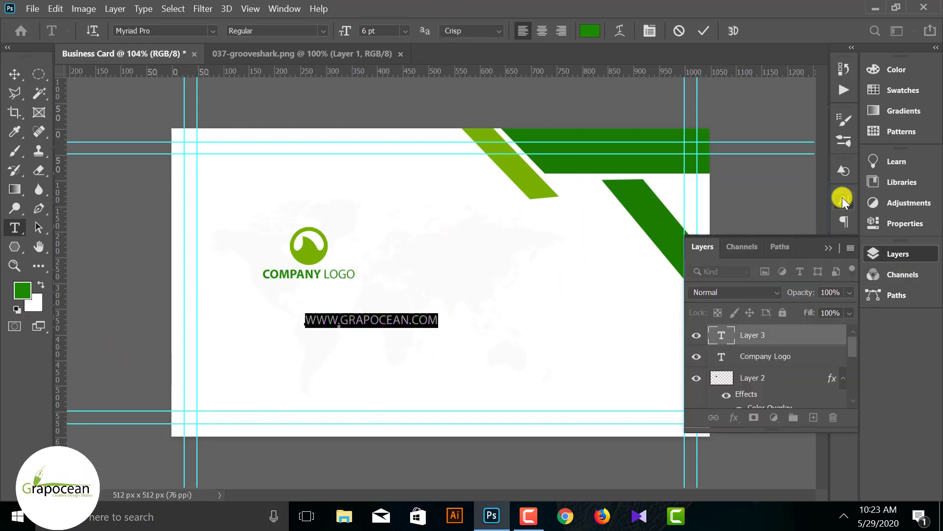
{"action": "left_click", "coordinate": [843, 199]}
{"action": "left_click", "coordinate": [727, 303]}
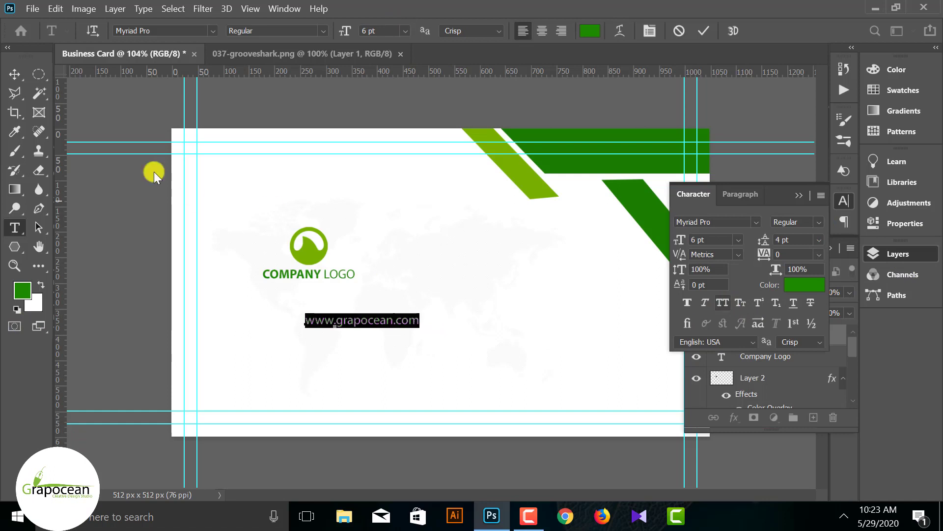
{"action": "left_click", "coordinate": [376, 31]}
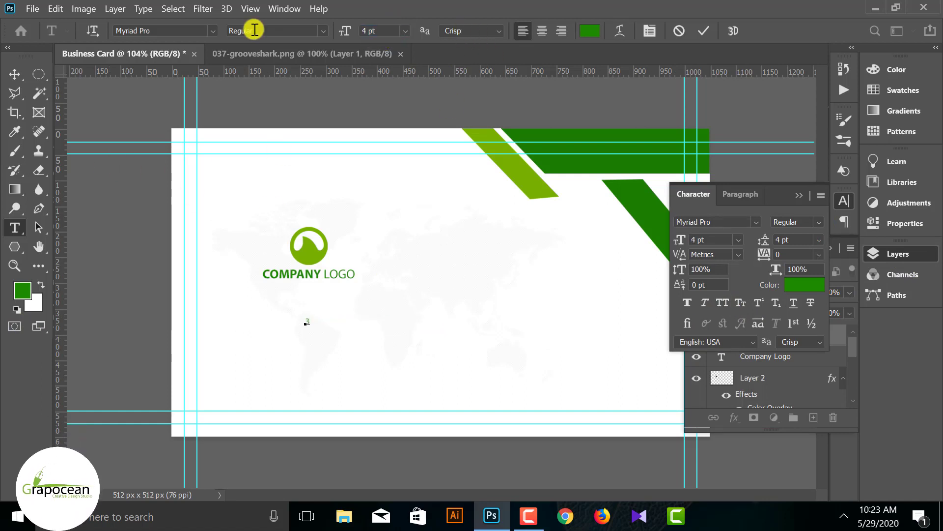
{"action": "key", "text": "ctrl+z"}
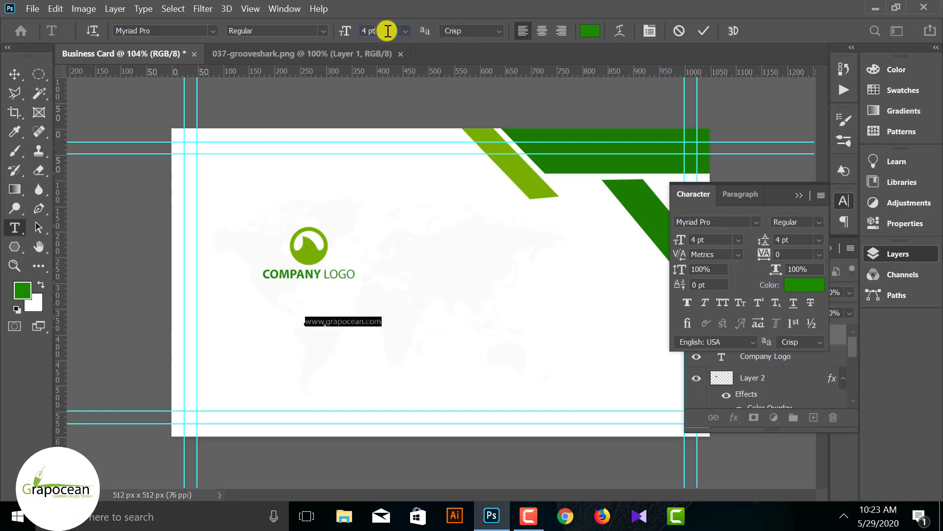
{"action": "left_click", "coordinate": [15, 74]}
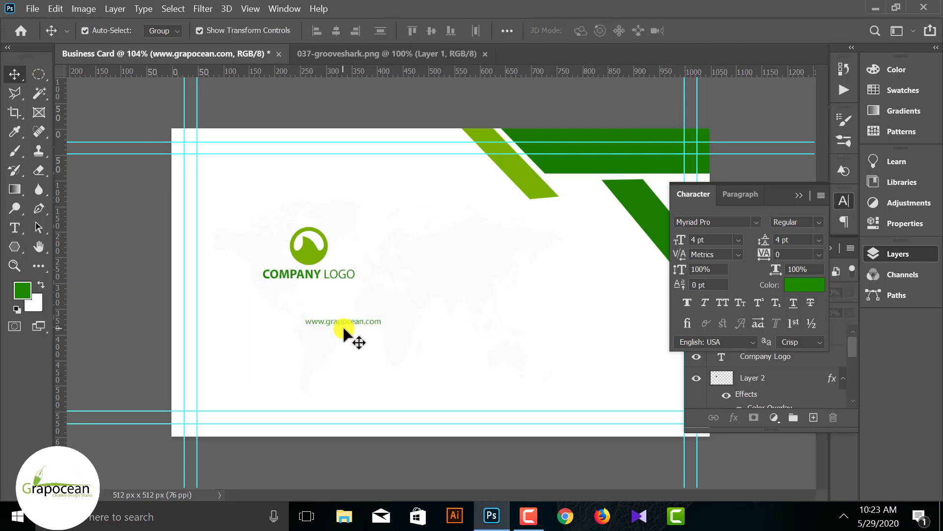
- Move the website text up directly under the COMPANY LOGO text
{"action": "left_click", "coordinate": [347, 317]}
{"action": "left_click", "coordinate": [333, 321]}
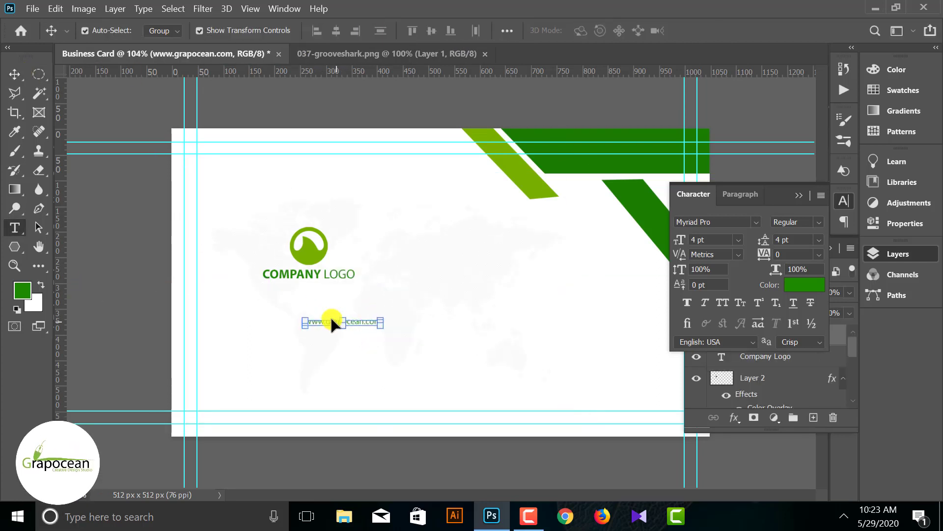
{"action": "double_click", "coordinate": [332, 320]}
{"action": "scroll", "coordinate": [359, 314], "scroll_direction": "up", "scroll_amount": 4}
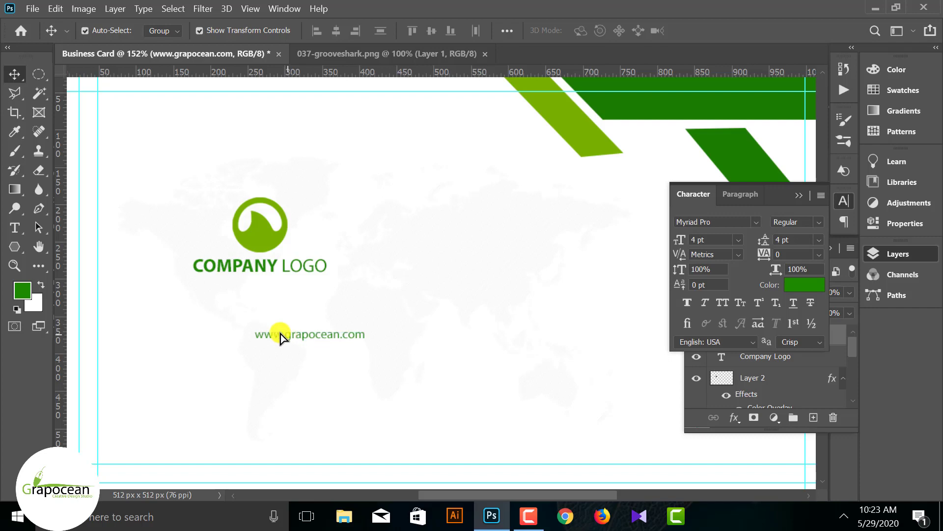
{"action": "left_click_drag", "start_coordinate": [281, 337], "coordinate": [237, 284]}
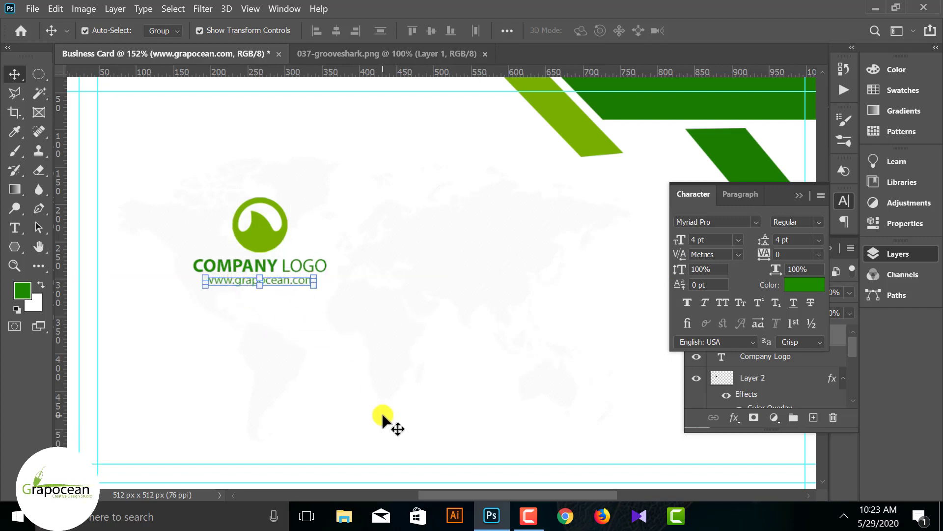
{"action": "scroll", "coordinate": [330, 397], "scroll_direction": "down", "scroll_amount": 3}
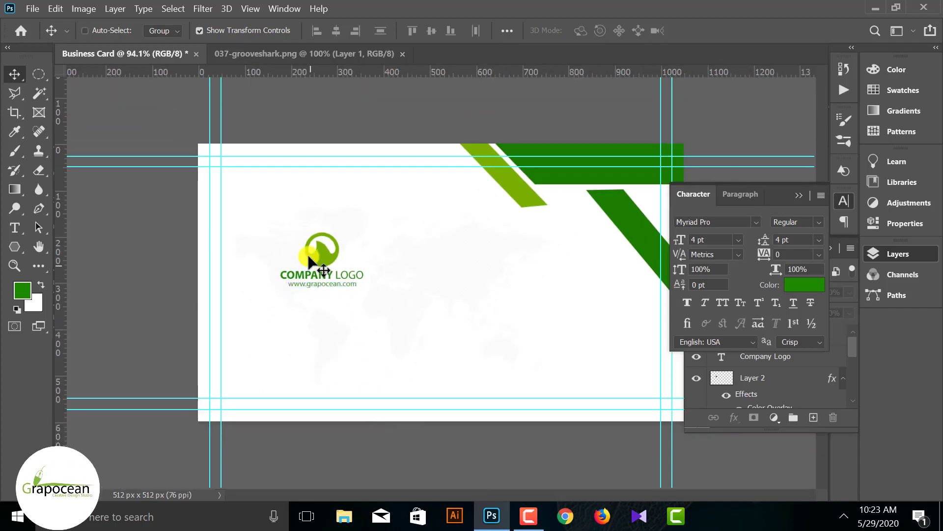
{"action": "scroll", "coordinate": [310, 260], "scroll_direction": "up", "scroll_amount": 5}
- Scale the logo and website text together to about 140% and shift them toward centre
{"action": "left_click", "coordinate": [272, 268], "text": "ctrl"}
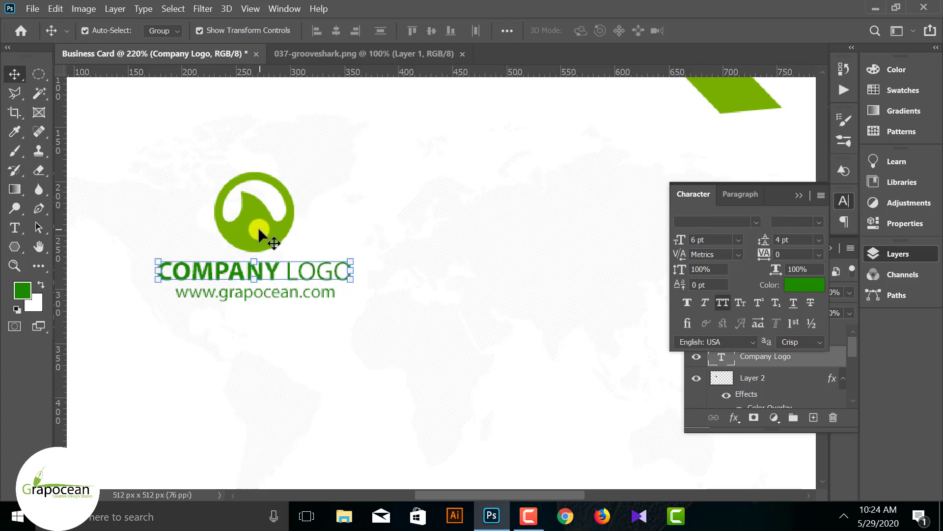
{"action": "left_click", "coordinate": [264, 293], "text": "shift"}
{"action": "scroll", "coordinate": [261, 291], "scroll_direction": "up", "scroll_amount": 3}
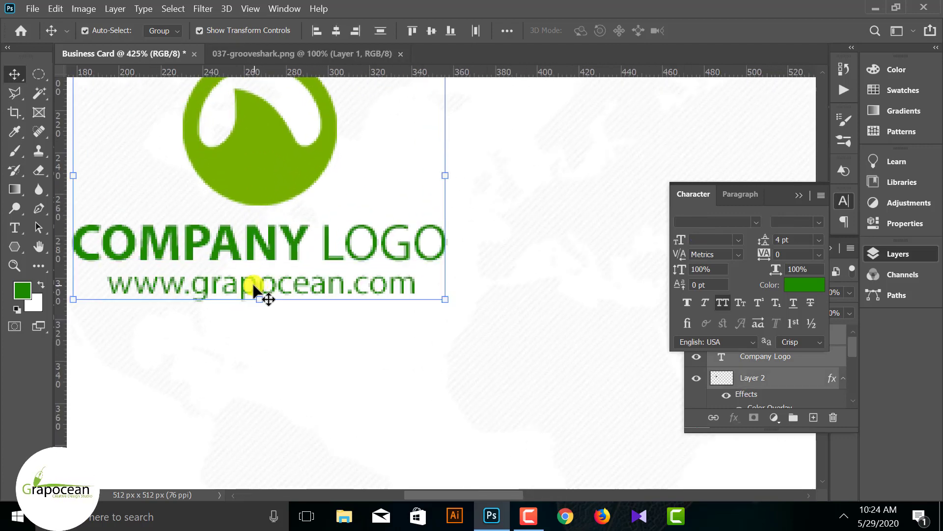
{"action": "scroll", "coordinate": [253, 290], "scroll_direction": "down", "scroll_amount": 3}
{"action": "left_click_drag", "start_coordinate": [420, 301], "coordinate": [443, 318]}
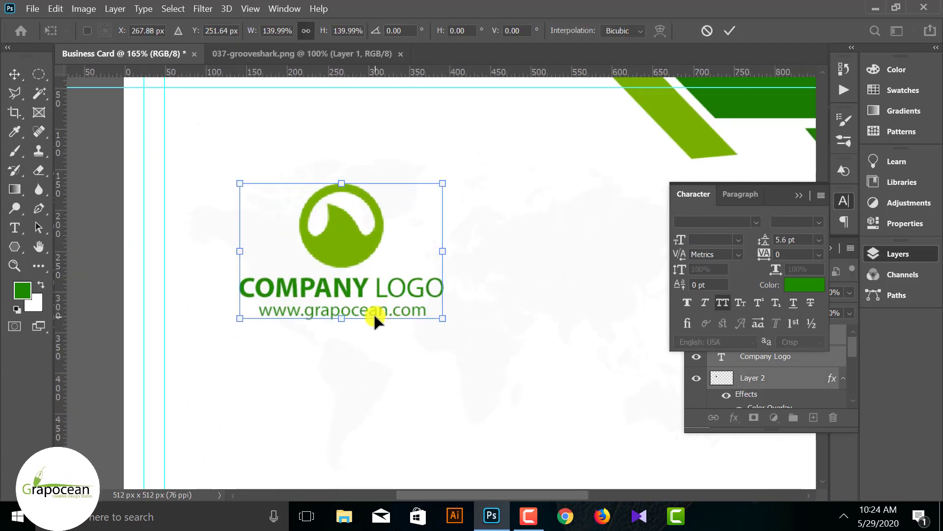
{"action": "scroll", "coordinate": [374, 315], "scroll_direction": "down", "scroll_amount": 3}
{"action": "mouse_move", "coordinate": [364, 283]}
{"action": "left_mouse_down"}
{"action": "mouse_move", "coordinate": [355, 273]}
{"action": "mouse_move", "coordinate": [432, 278]}
{"action": "mouse_move", "coordinate": [507, 263]}
{"action": "mouse_move", "coordinate": [368, 288]}
{"action": "left_mouse_up"}
{"action": "left_click", "coordinate": [469, 360]}
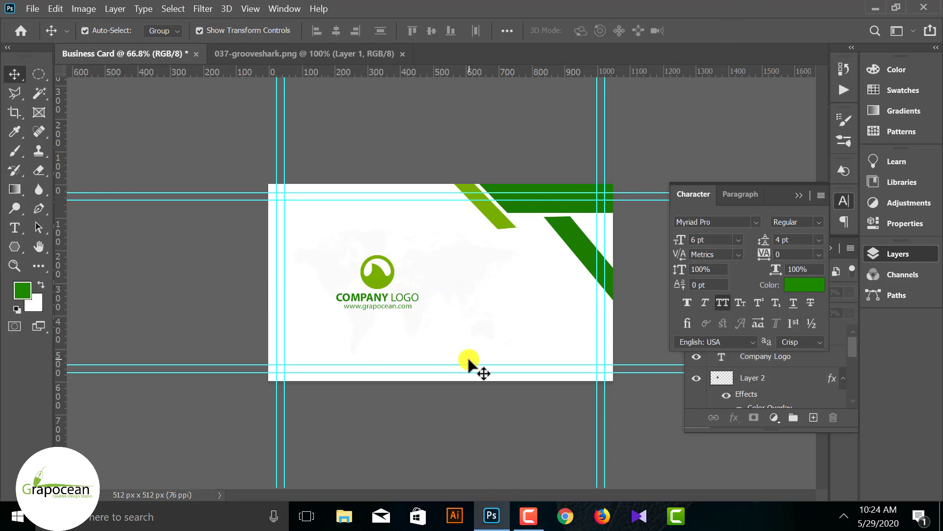
{"action": "left_click", "coordinate": [385, 304]}
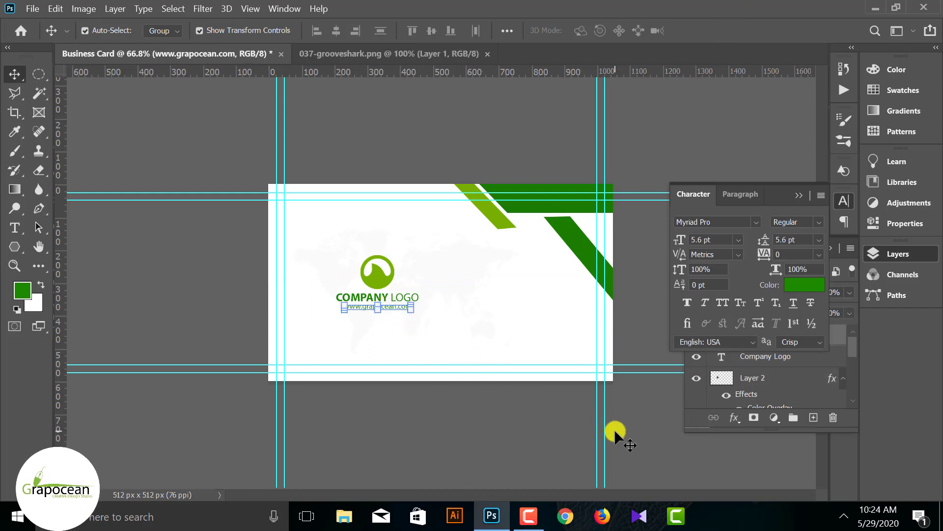
{"action": "left_click", "coordinate": [630, 434]}
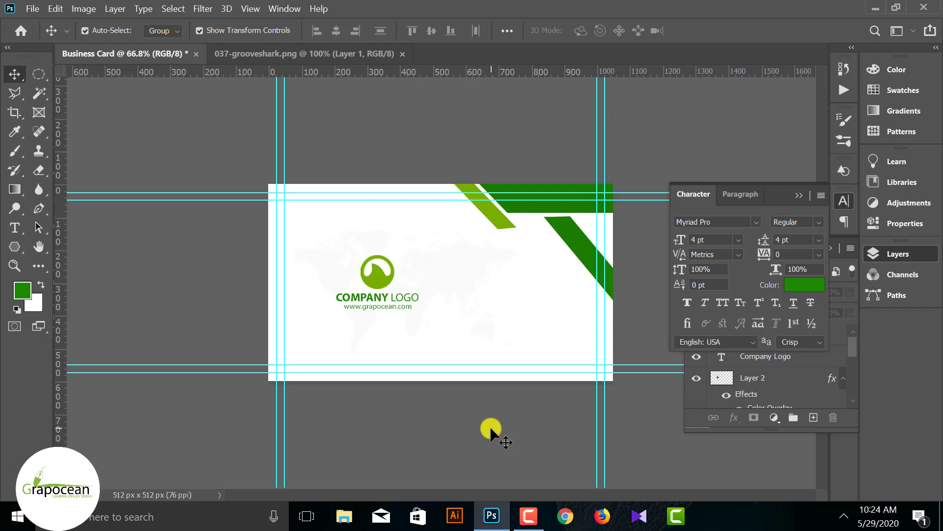
- Group the logo with its text layers and centre the group horizontally on the card
{"action": "left_click", "coordinate": [802, 195]}
{"action": "left_click", "coordinate": [386, 288]}
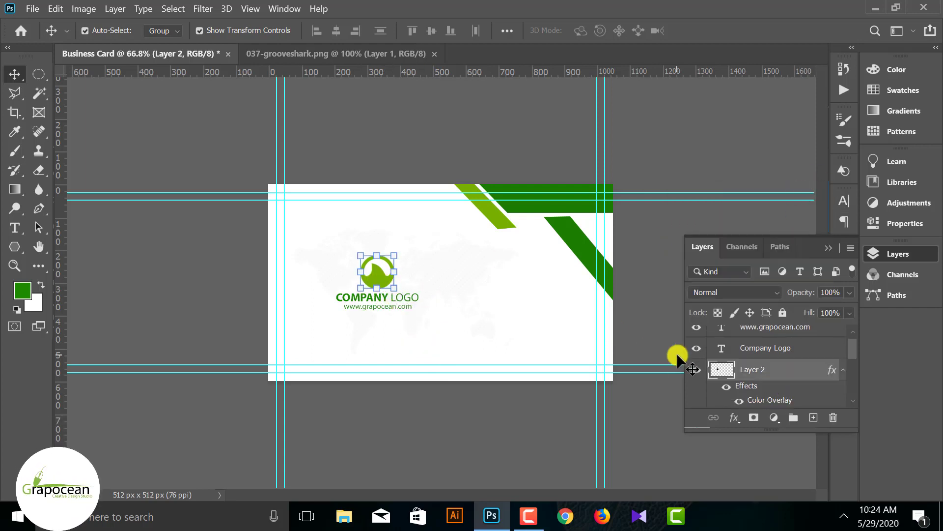
{"action": "left_click", "coordinate": [782, 336], "text": "shift"}
{"action": "key", "text": "ctrl+g"}
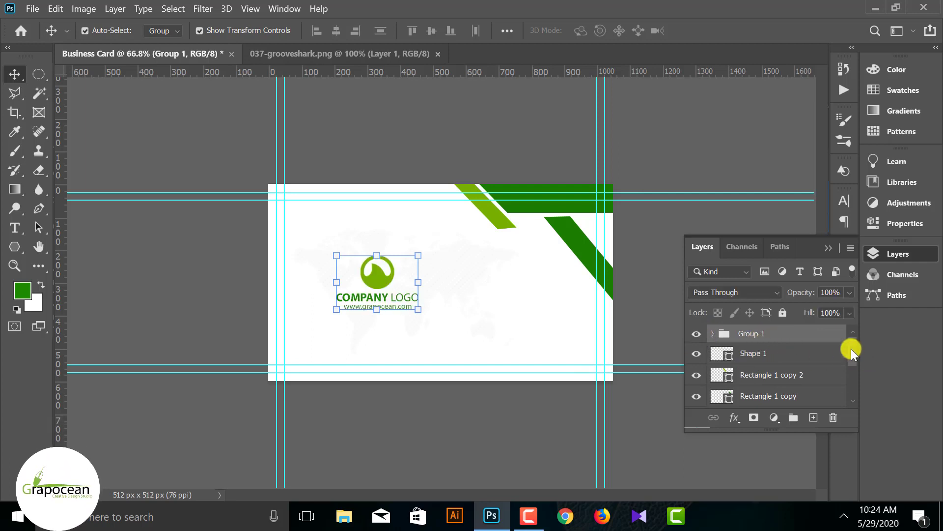
{"action": "scroll", "coordinate": [852, 349], "scroll_direction": "down", "scroll_amount": 3}
{"action": "left_click", "coordinate": [774, 399]}
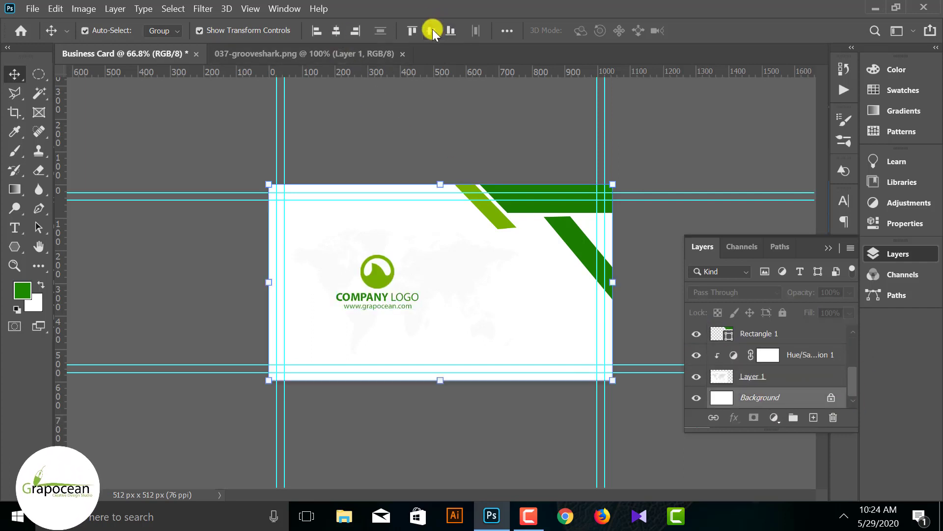
{"action": "left_click", "coordinate": [338, 31]}
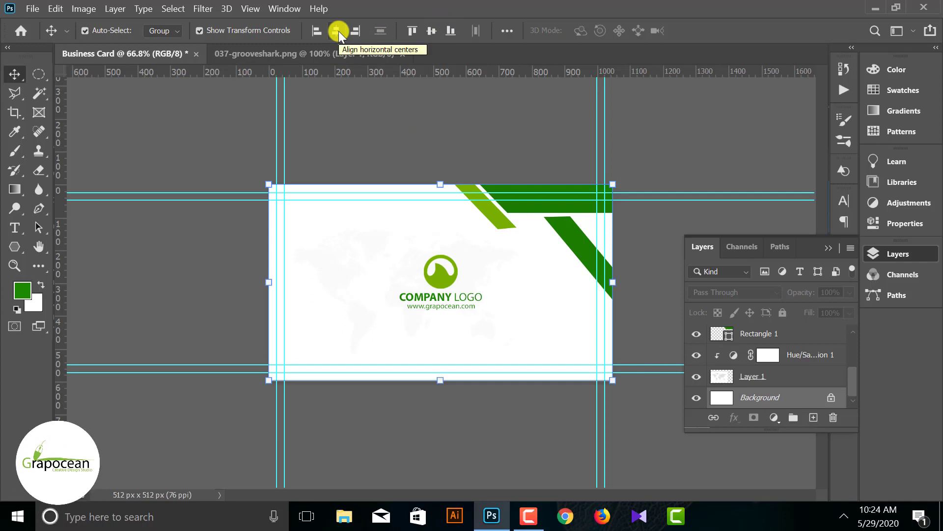
{"action": "left_click", "coordinate": [642, 435]}
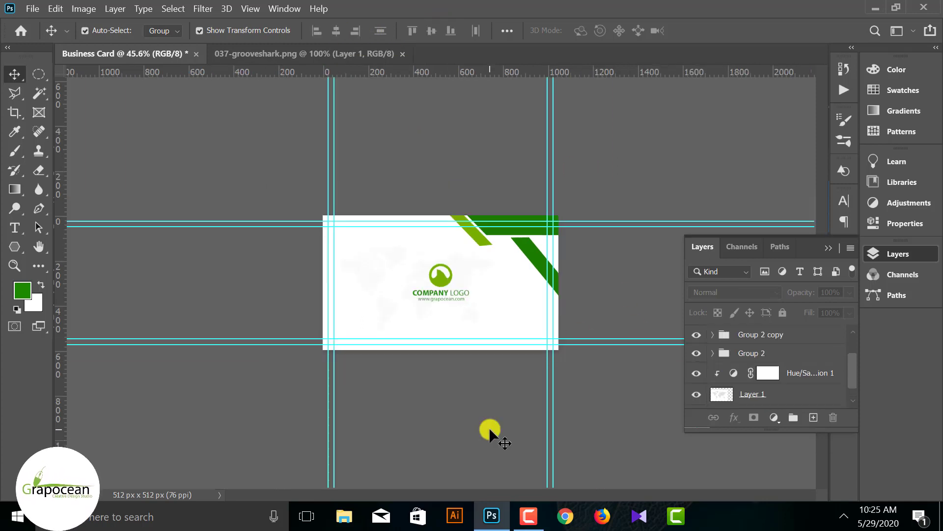
- Delete Shape 1 and group the Hue/Saturation 1 adjustment with the world map layer
{"action": "scroll", "coordinate": [774, 347], "scroll_direction": "up", "scroll_amount": 2}
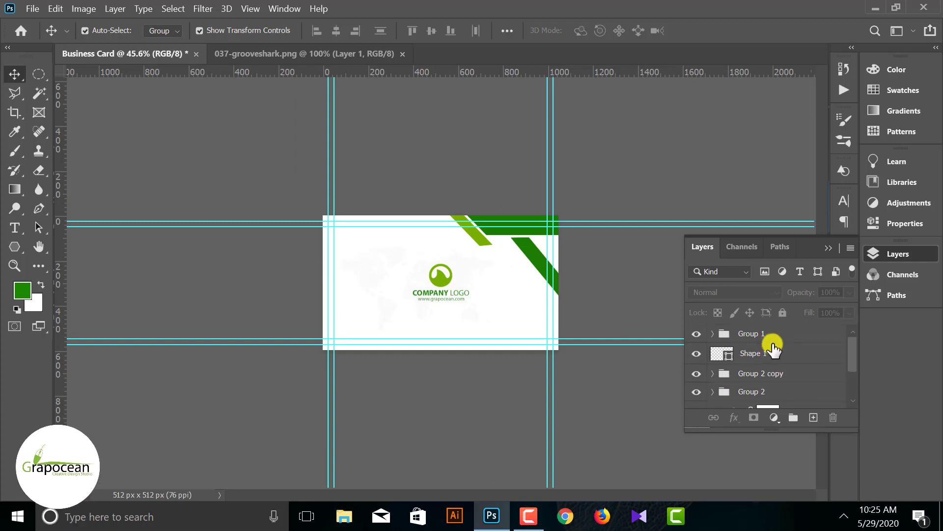
{"action": "left_click", "coordinate": [739, 353]}
{"action": "key", "text": "Delete"}
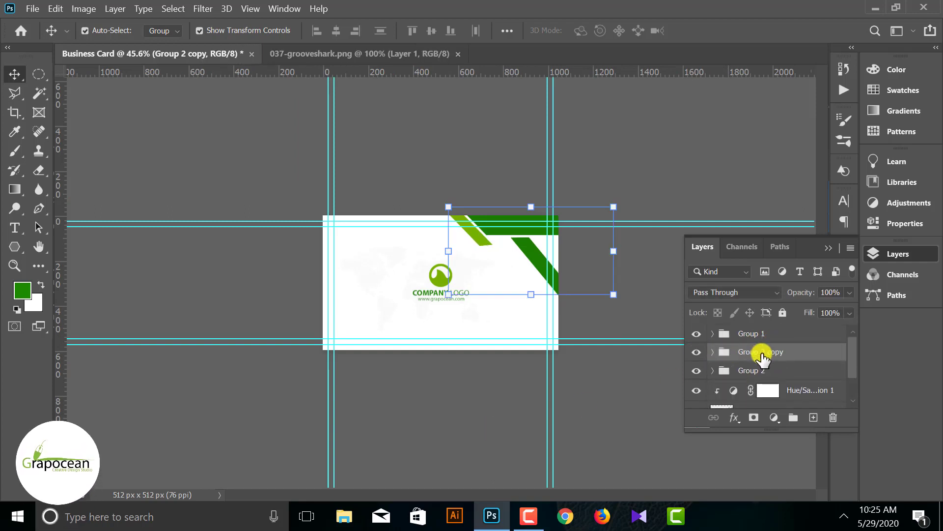
{"action": "left_click", "coordinate": [648, 439]}
{"action": "scroll", "coordinate": [792, 361], "scroll_direction": "down", "scroll_amount": 2}
{"action": "left_click", "coordinate": [792, 362]}
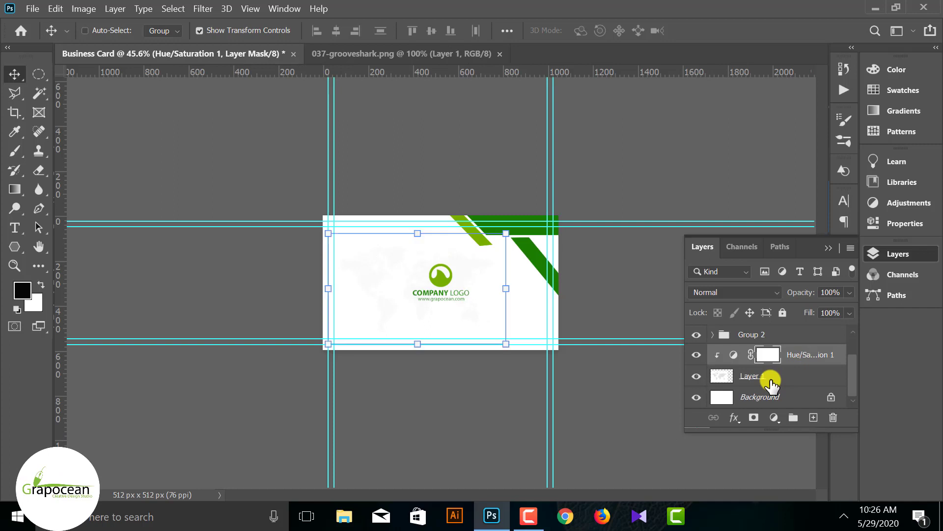
{"action": "left_click", "coordinate": [771, 377], "text": "shift"}
{"action": "key", "text": "ctrl+g"}
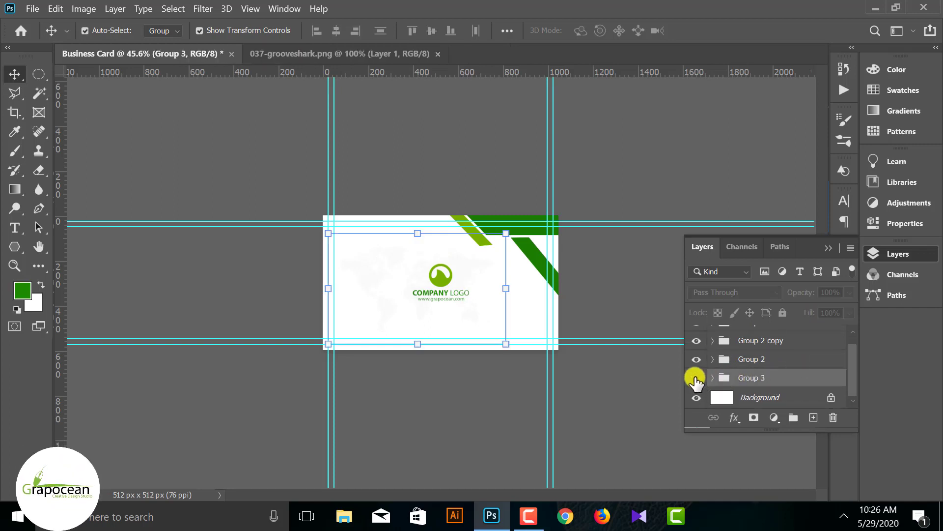
{"action": "scroll", "coordinate": [788, 366], "scroll_direction": "up", "scroll_amount": 1}
- Stamp all visible layers into a new merged Layer 3 with Ctrl+Alt+Shift+E
{"action": "left_click", "coordinate": [780, 332]}
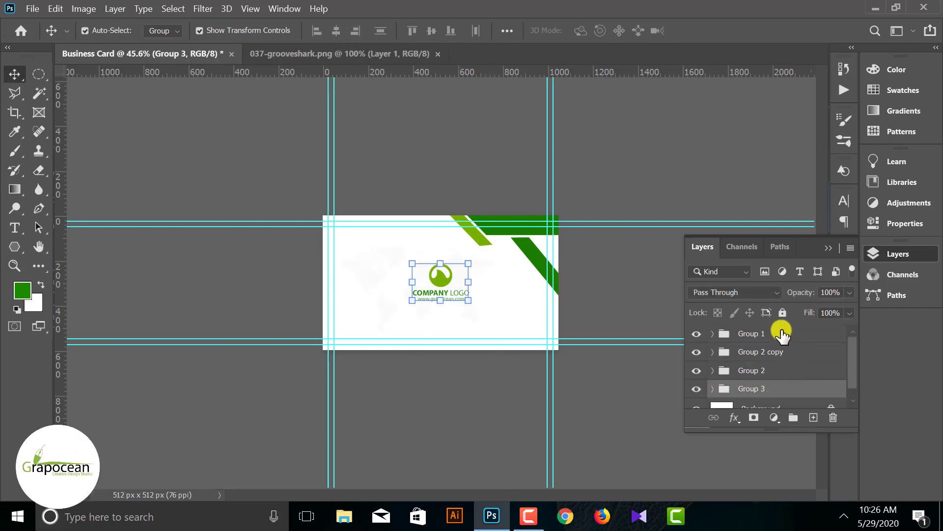
{"action": "left_click", "coordinate": [698, 334]}
{"action": "left_click", "coordinate": [698, 334]}
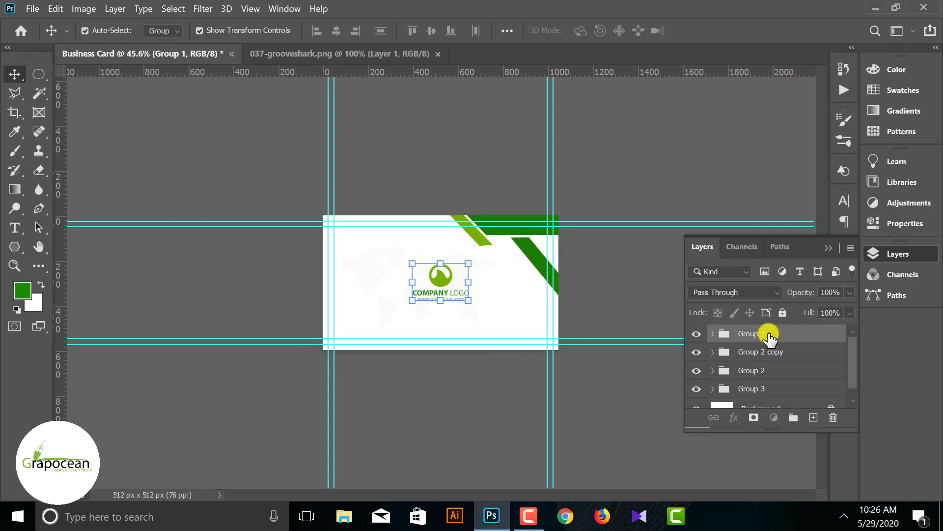
{"action": "left_click", "coordinate": [640, 405]}
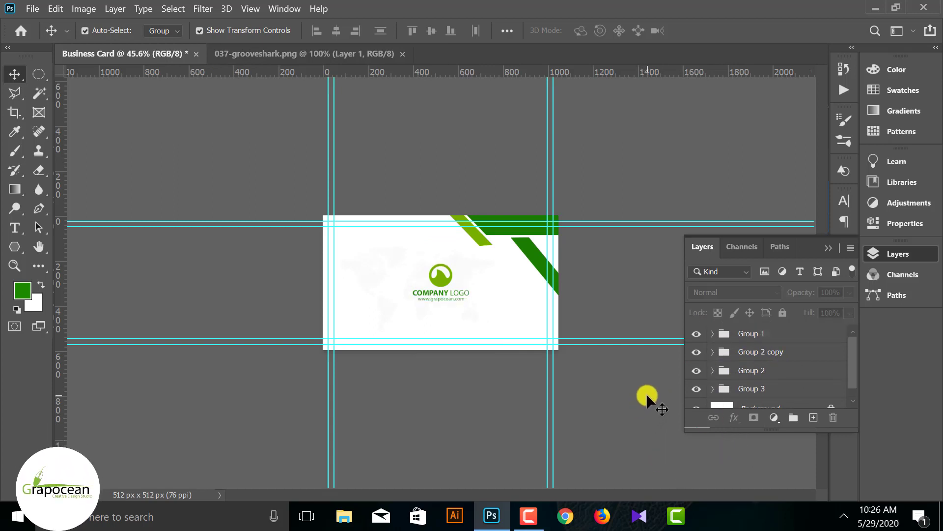
{"action": "scroll", "coordinate": [606, 321], "scroll_direction": "up", "scroll_amount": 2}
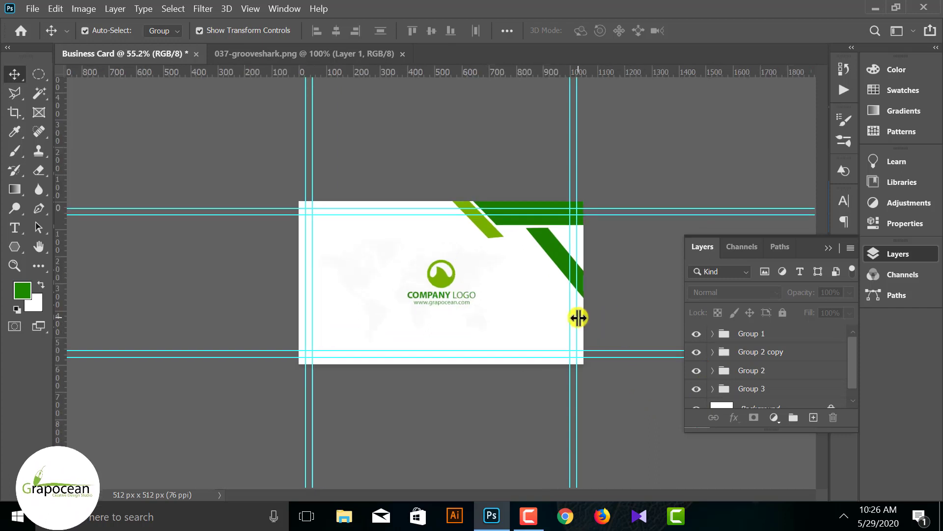
{"action": "left_click", "coordinate": [732, 339]}
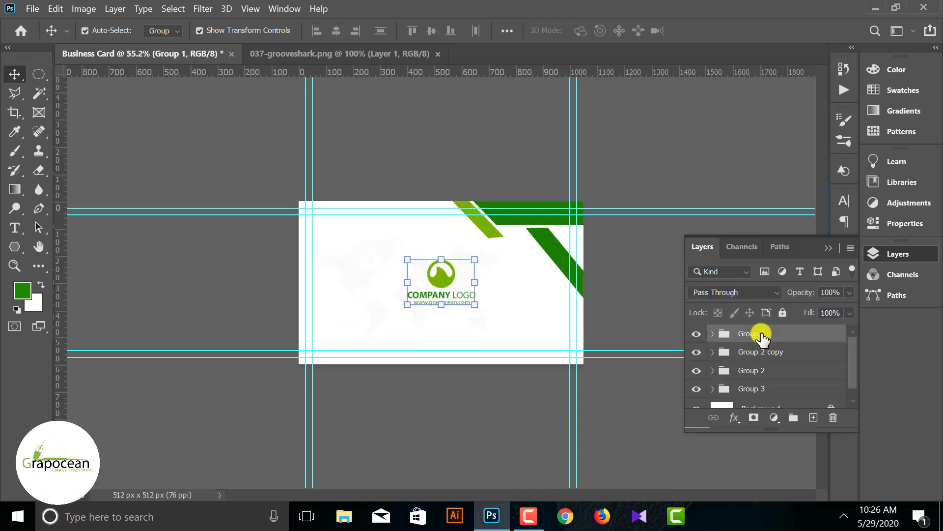
{"action": "key", "text": "ctrl+alt+shift+e"}
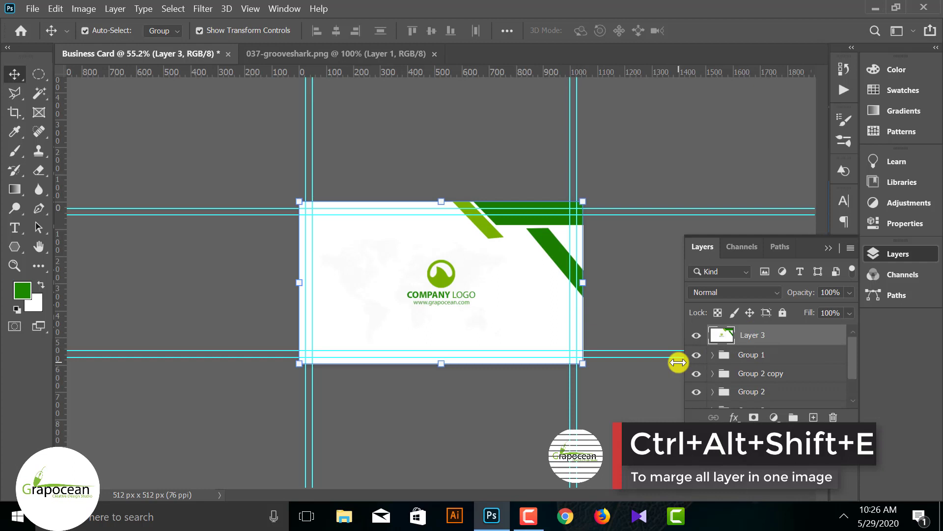
- Rename the merged layer 'Part 1' and hide it along with Group 1
{"action": "type", "text": "Part"}
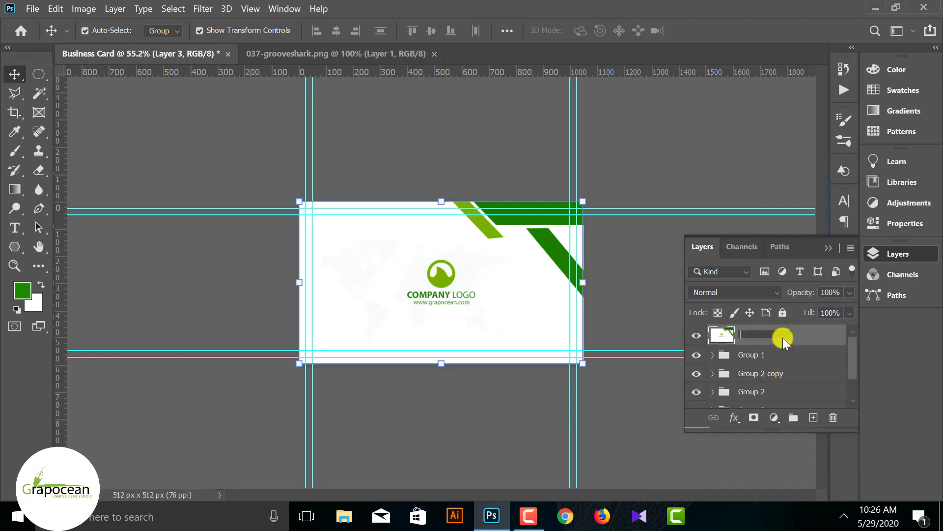
{"action": "type", "text": " 1"}
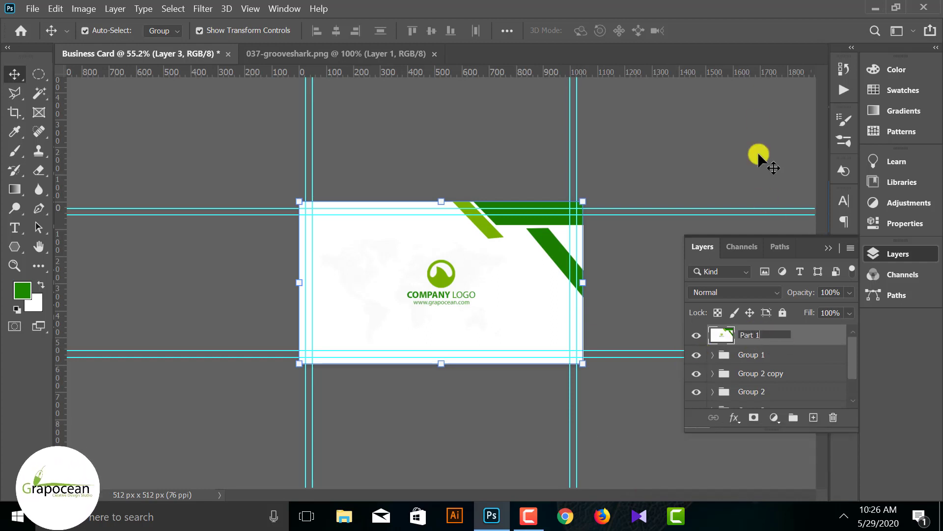
{"action": "left_click", "coordinate": [620, 430]}
{"action": "left_click", "coordinate": [697, 354]}
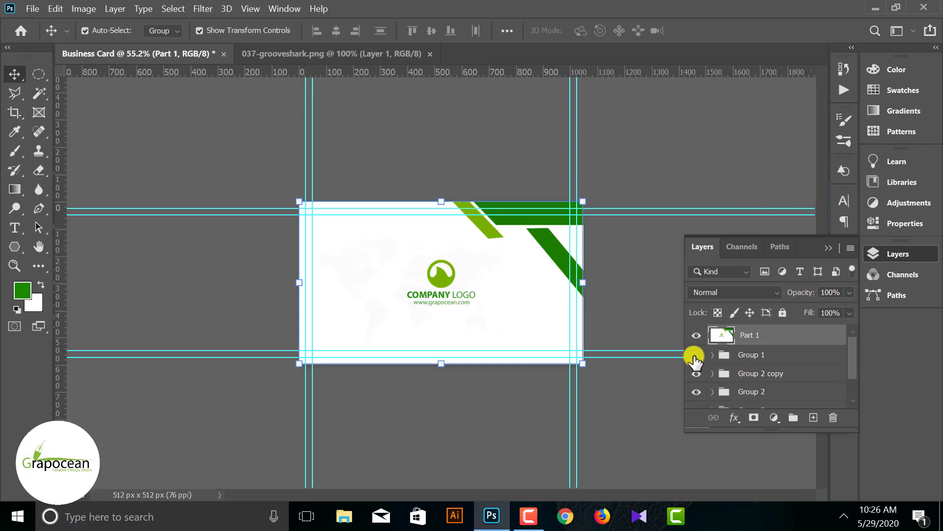
{"action": "scroll", "coordinate": [707, 388], "scroll_direction": "down", "scroll_amount": 1}
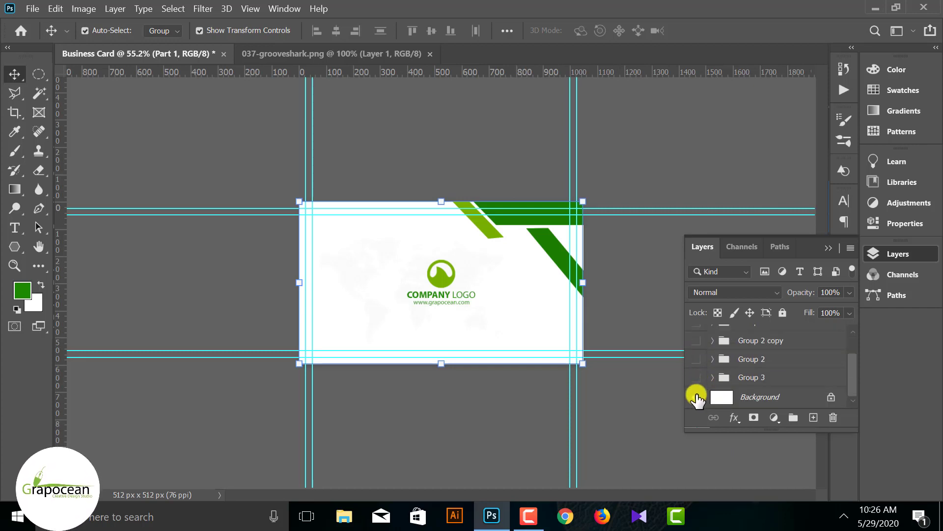
{"action": "scroll", "coordinate": [697, 389], "scroll_direction": "up", "scroll_amount": 2}
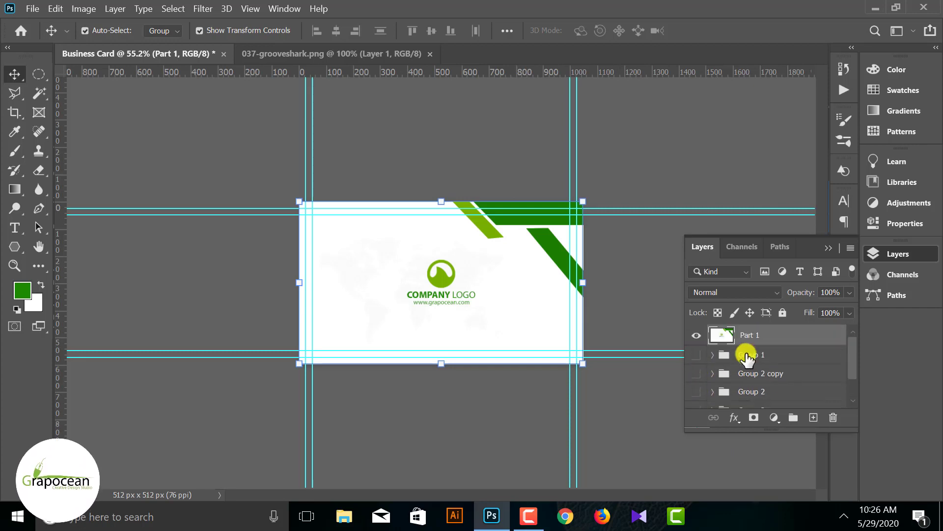
{"action": "left_click", "coordinate": [697, 337]}
- Duplicate the Group 1 logo above Part 1, hide the original, and move the copy top-left
{"action": "left_click", "coordinate": [697, 357]}
{"action": "left_click", "coordinate": [697, 357]}
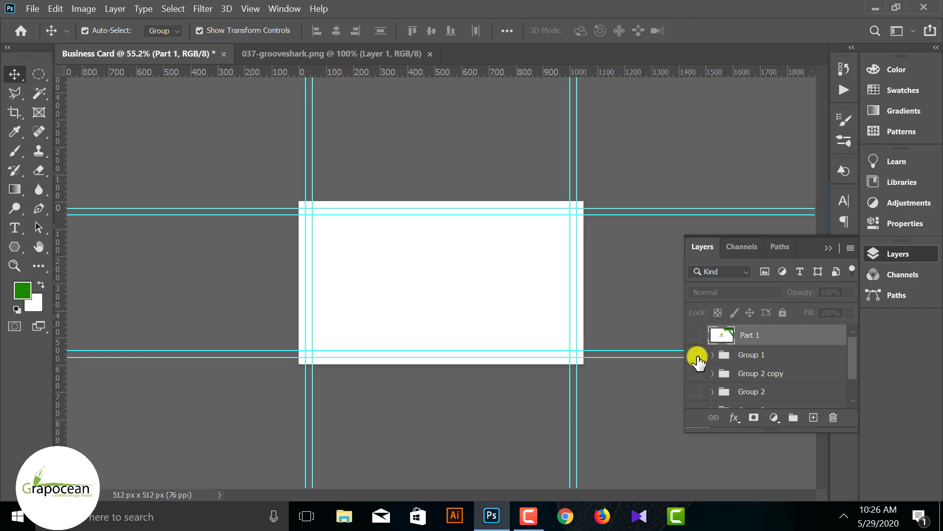
{"action": "left_click", "coordinate": [698, 354]}
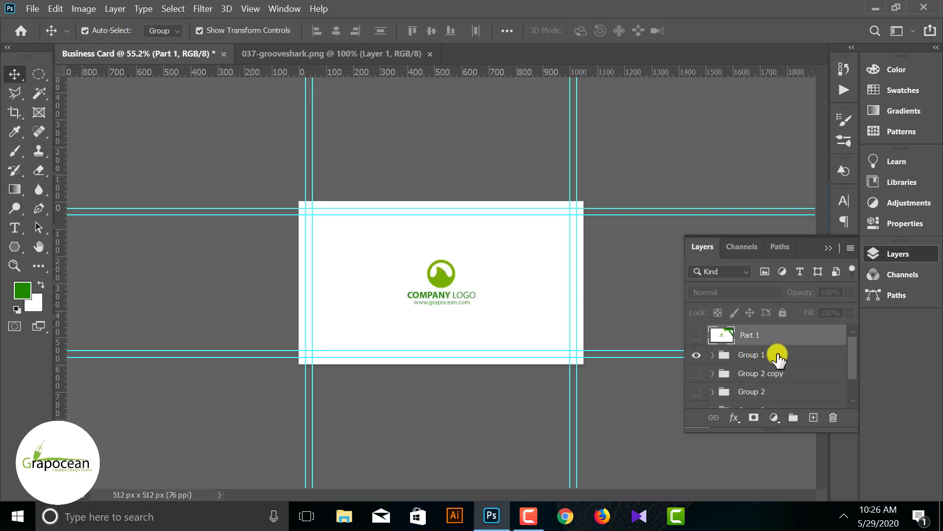
{"action": "left_click", "coordinate": [818, 358]}
{"action": "left_click_drag", "start_coordinate": [817, 358], "coordinate": [813, 417]}
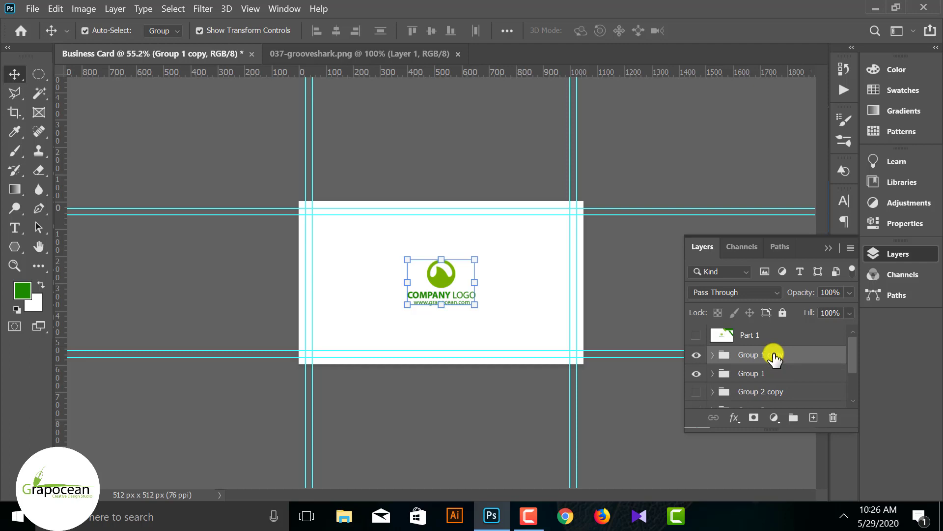
{"action": "left_click_drag", "start_coordinate": [774, 357], "coordinate": [773, 327]}
{"action": "left_click", "coordinate": [698, 375]}
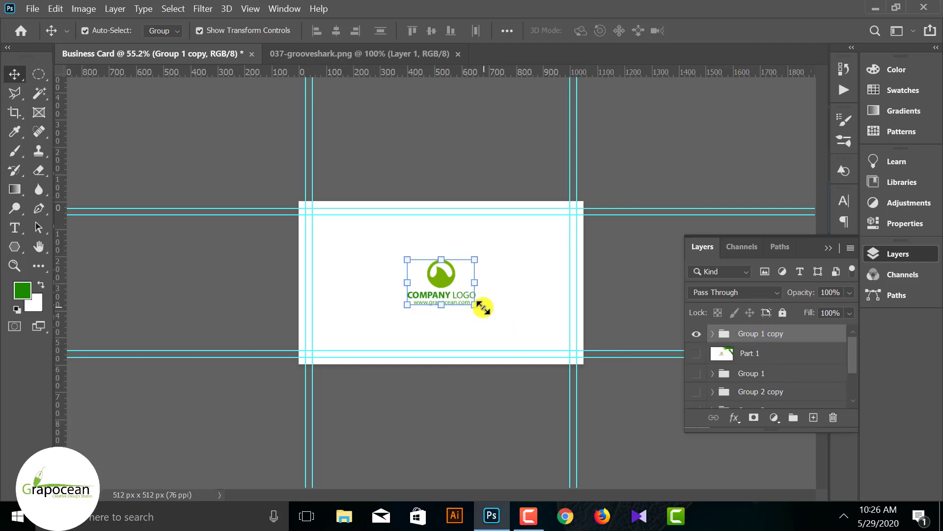
{"action": "left_click_drag", "start_coordinate": [440, 275], "coordinate": [363, 246]}
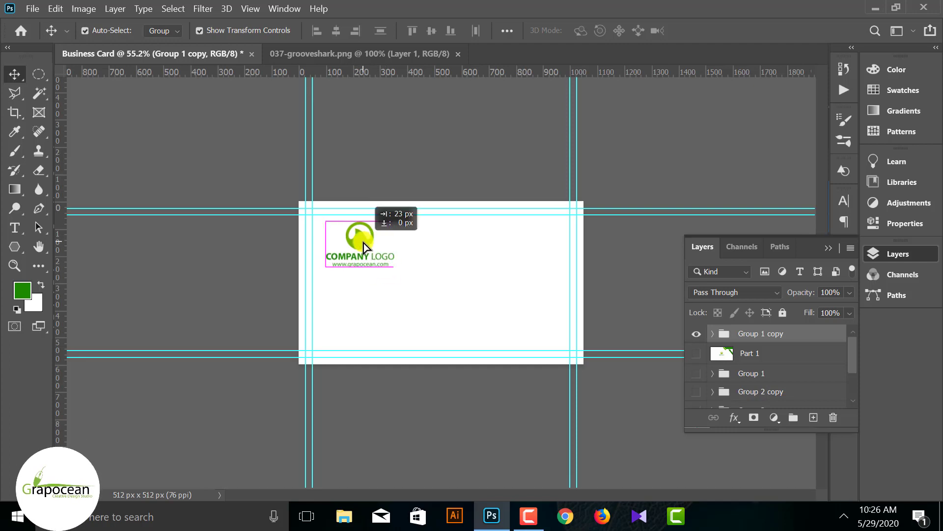
{"action": "left_click", "coordinate": [355, 297]}
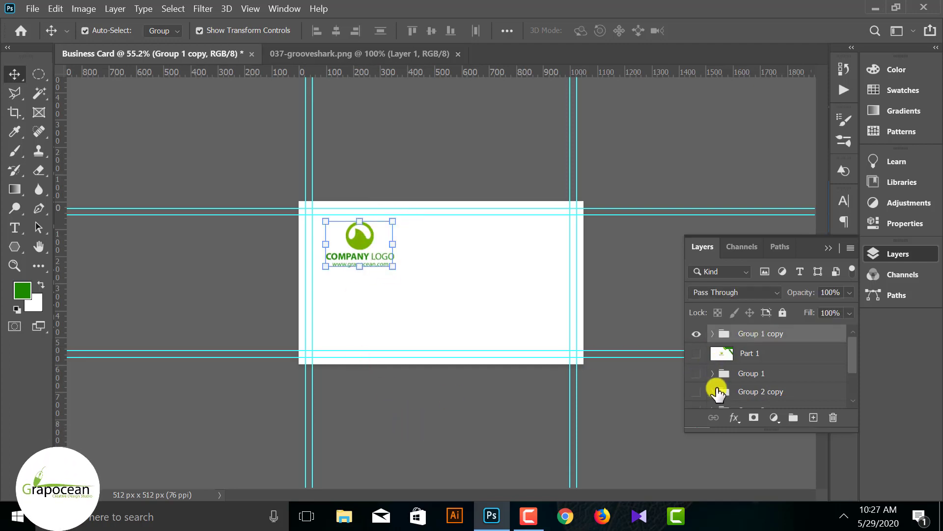
- Duplicate the Group 3 world map to the top and position it on the card's right
{"action": "scroll", "coordinate": [717, 392], "scroll_direction": "down", "scroll_amount": 2}
{"action": "left_click", "coordinate": [696, 392]}
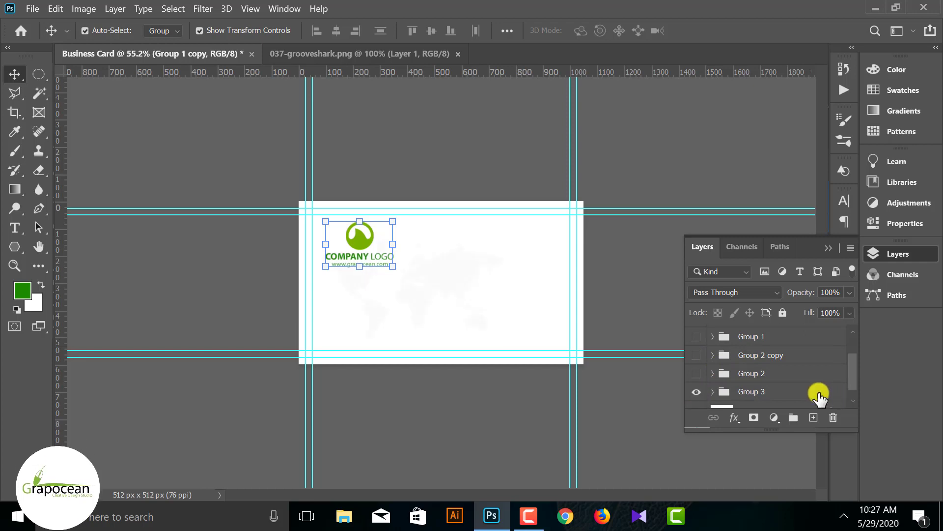
{"action": "left_click", "coordinate": [798, 393]}
{"action": "left_click_drag", "start_coordinate": [814, 415], "coordinate": [767, 342]}
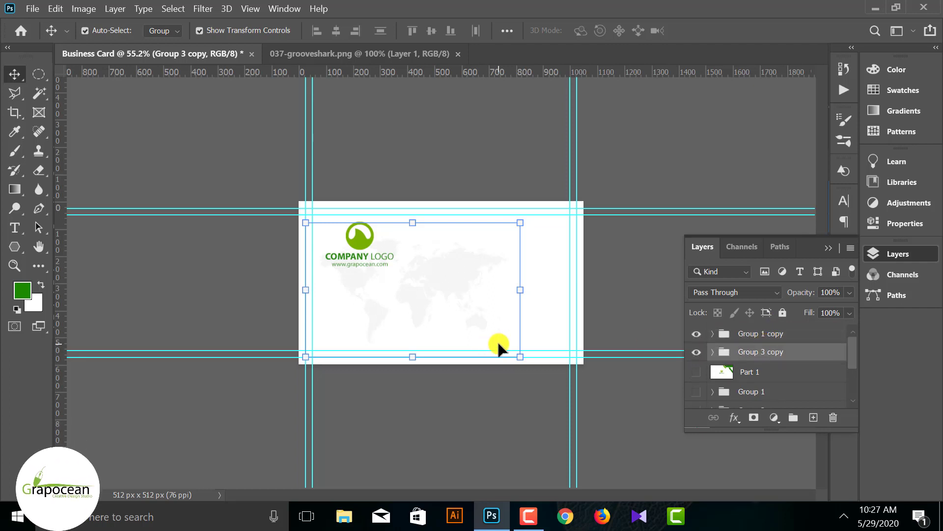
{"action": "left_click_drag", "start_coordinate": [463, 303], "coordinate": [505, 276]}
{"action": "key", "text": "ctrl+z"}
{"action": "scroll", "coordinate": [771, 379], "scroll_direction": "down", "scroll_amount": 3}
{"action": "left_click", "coordinate": [472, 439]}
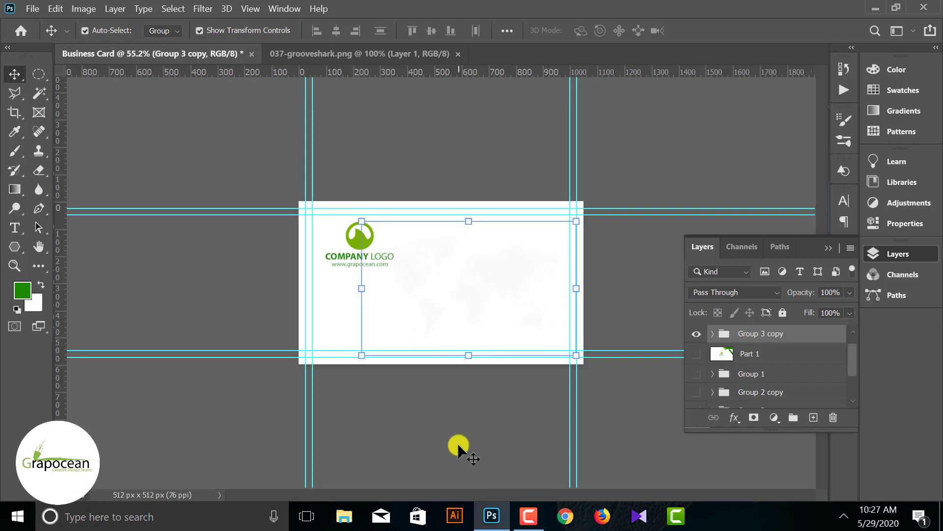
{"action": "left_click", "coordinate": [458, 444]}
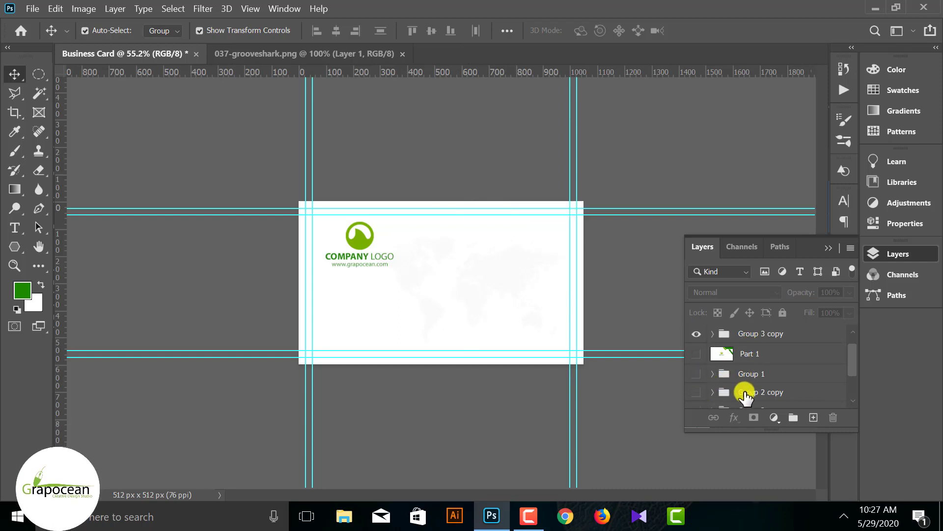
- Make a visible duplicate of the Group 2 stripes, Group 2 copy 2, near the top
{"action": "left_click", "coordinate": [767, 391]}
{"action": "left_click", "coordinate": [696, 392]}
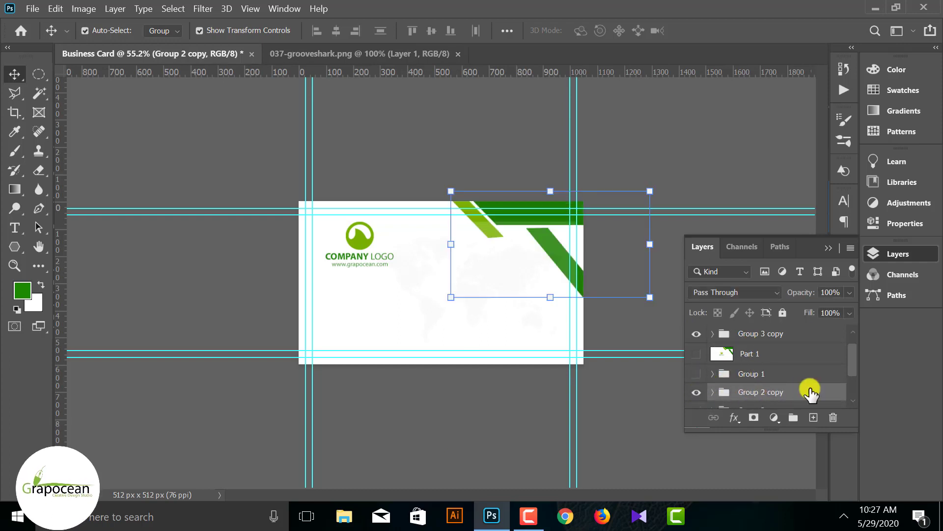
{"action": "scroll", "coordinate": [815, 379], "scroll_direction": "down", "scroll_amount": 1}
{"action": "left_click_drag", "start_coordinate": [814, 387], "coordinate": [814, 418]}
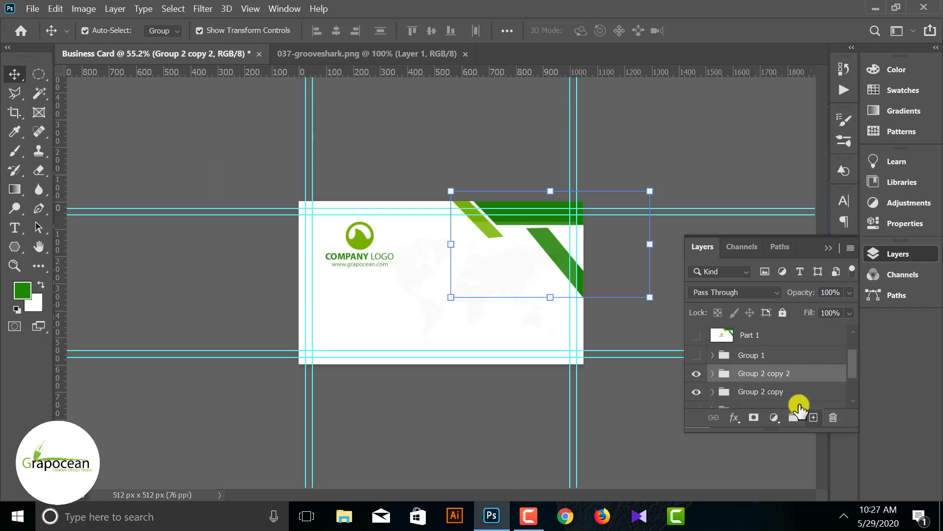
{"action": "scroll", "coordinate": [797, 385], "scroll_direction": "up", "scroll_amount": 1}
{"action": "left_click_drag", "start_coordinate": [796, 385], "coordinate": [790, 295]}
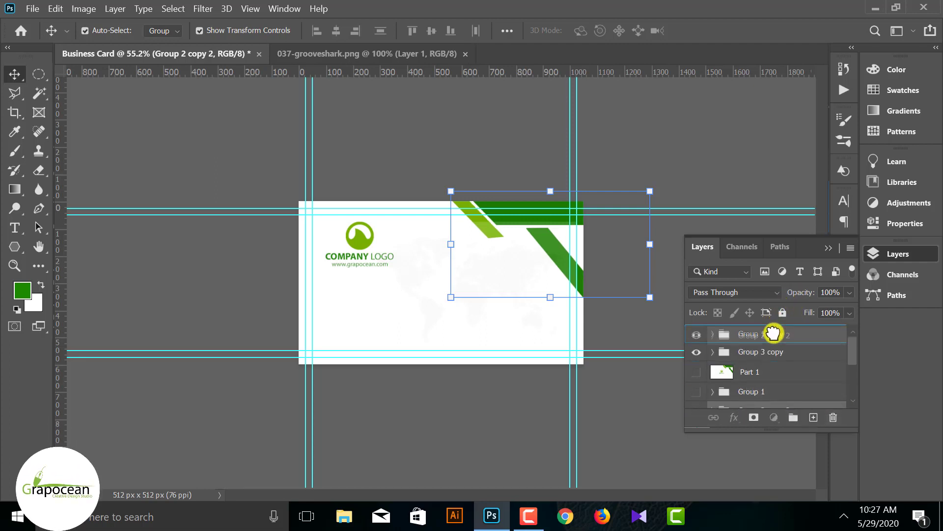
{"action": "scroll", "coordinate": [720, 390], "scroll_direction": "down", "scroll_amount": 2}
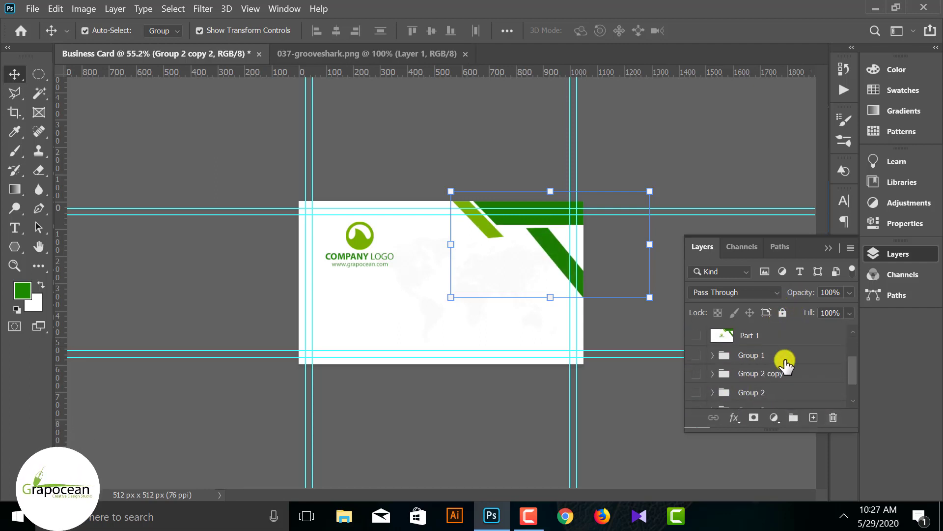
{"action": "scroll", "coordinate": [785, 363], "scroll_direction": "up", "scroll_amount": 3}
{"action": "left_click", "coordinate": [697, 334]}
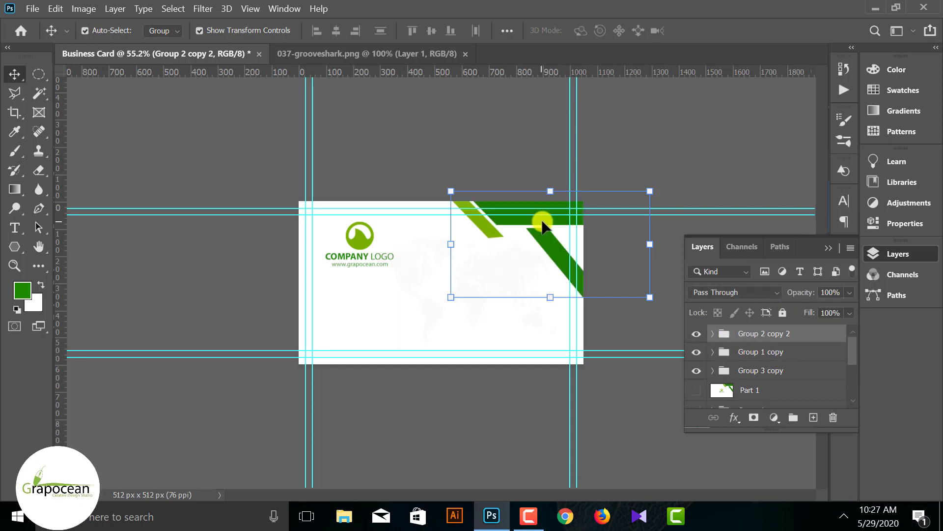
- Flip the stripe copy horizontally and vertically and place it at the card's bottom-left
{"action": "key", "text": "ctrl+t"}
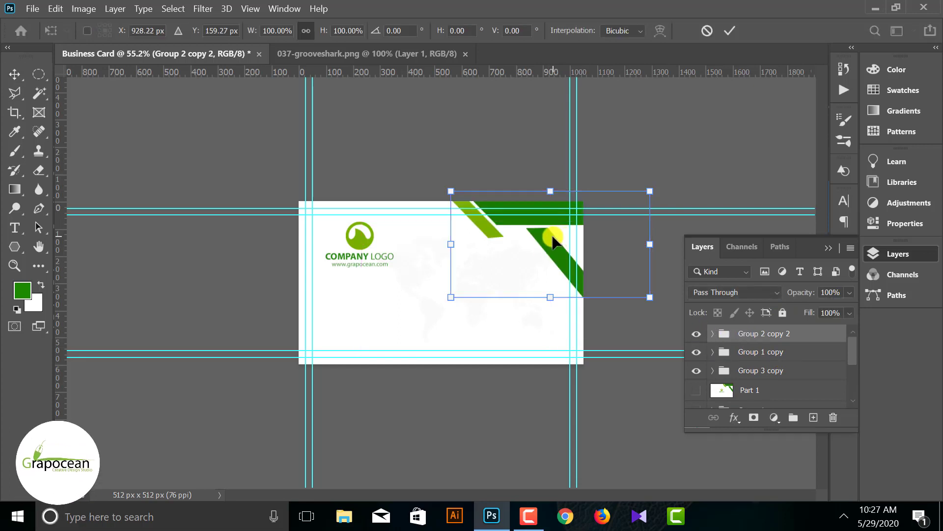
{"action": "left_click_drag", "start_coordinate": [552, 229], "coordinate": [389, 311]}
{"action": "right_click", "coordinate": [400, 304]}
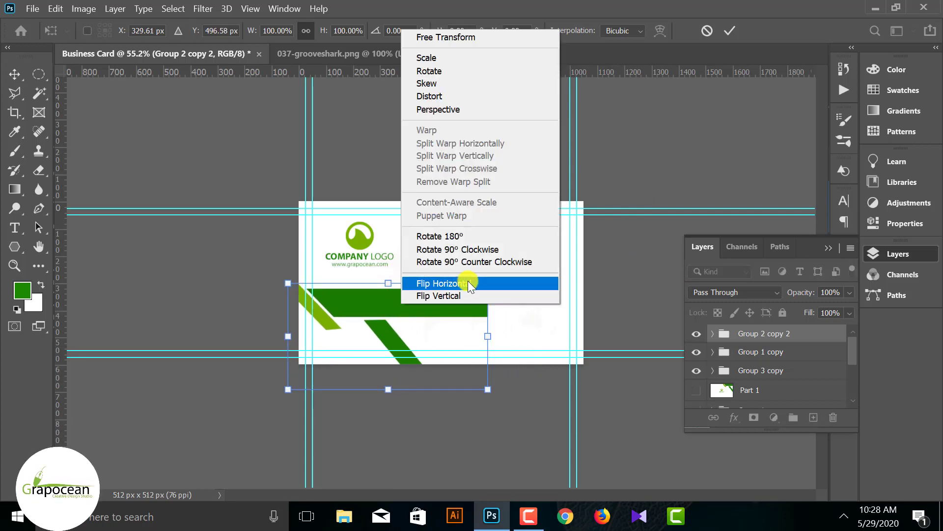
{"action": "left_click", "coordinate": [468, 281]}
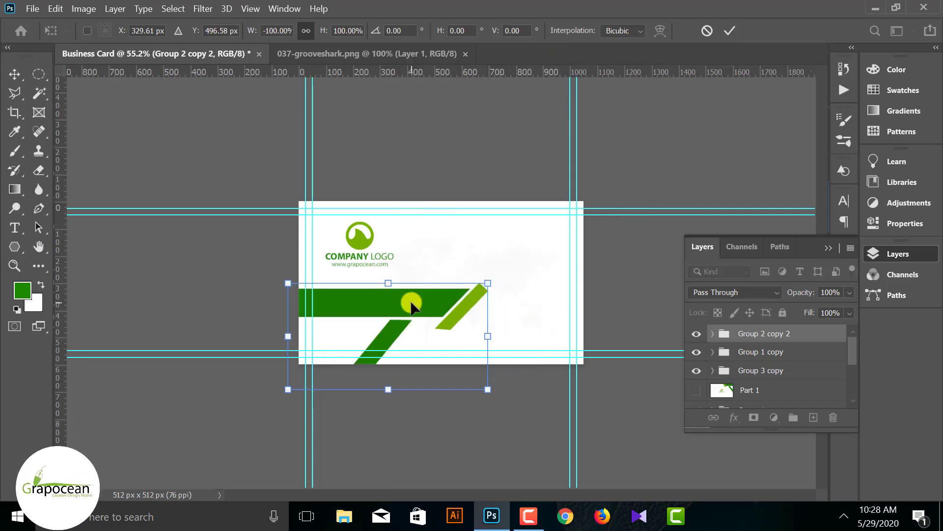
{"action": "right_click", "coordinate": [410, 305]}
{"action": "left_click", "coordinate": [470, 293]}
{"action": "left_click_drag", "start_coordinate": [389, 330], "coordinate": [326, 322]}
{"action": "key", "text": "Right"}
{"action": "key", "text": "Right"}
{"action": "key", "text": "Right"}
{"action": "key", "text": "Right"}
{"action": "key", "text": "Right"}
{"action": "key", "text": "Right"}
{"action": "key", "text": "Right"}
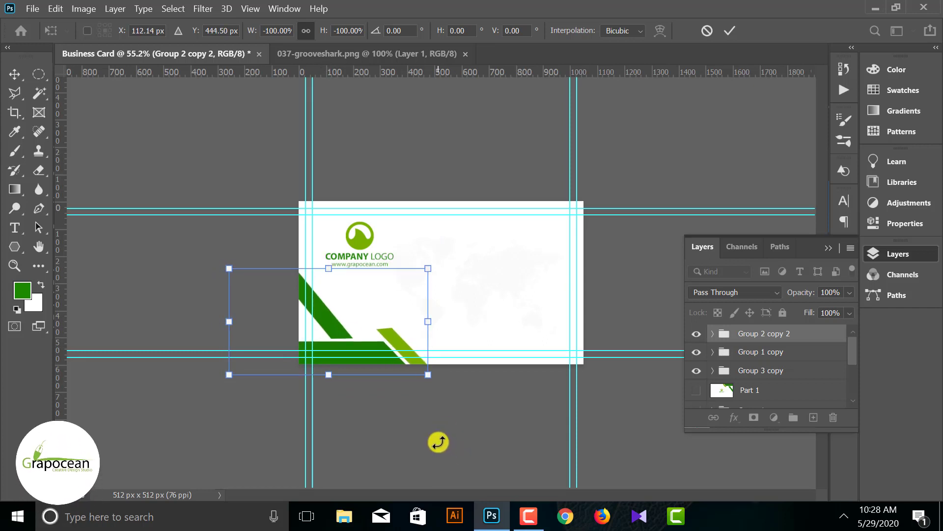
{"action": "key", "text": "Down"}
{"action": "key", "text": "Down"}
{"action": "key", "text": "Down"}
{"action": "key", "text": "Down"}
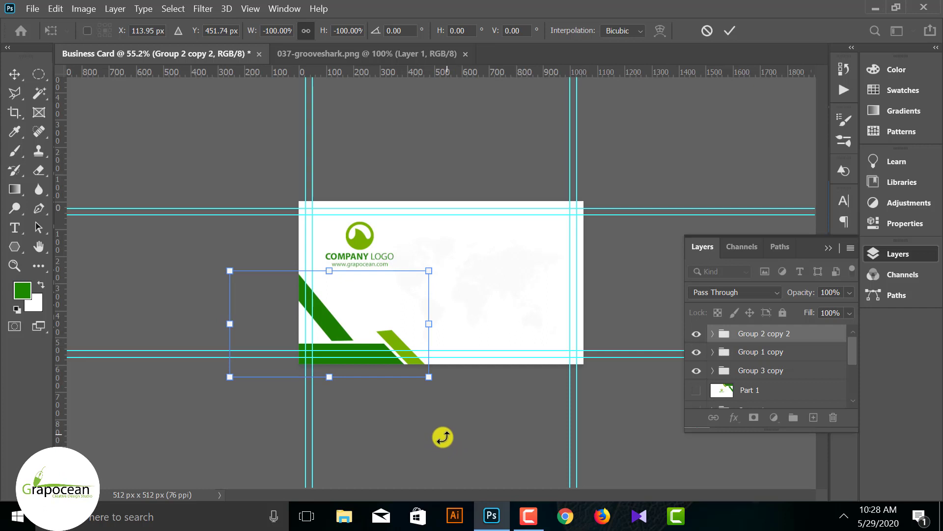
{"action": "left_click", "coordinate": [731, 29]}
- Add a new empty layer above the Group 2 copy 2 stripes
{"action": "left_click", "coordinate": [692, 191]}
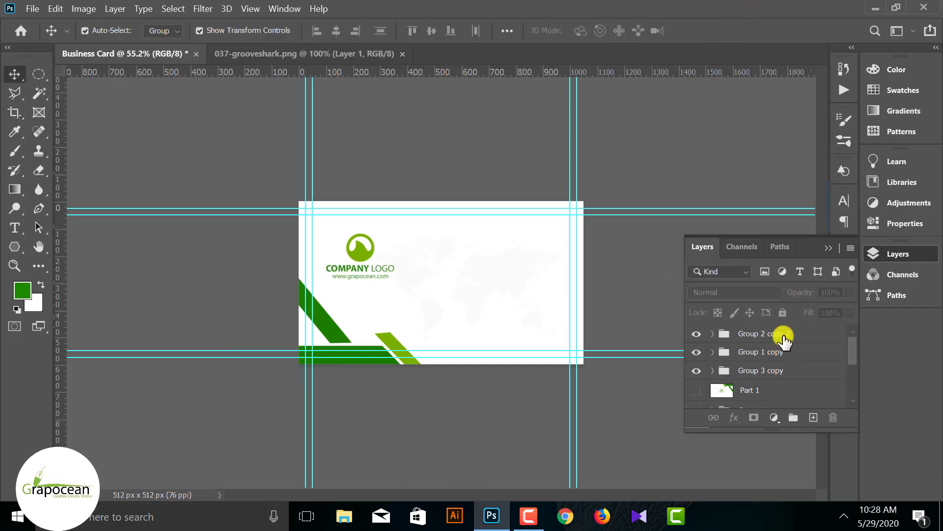
{"action": "left_click", "coordinate": [783, 337]}
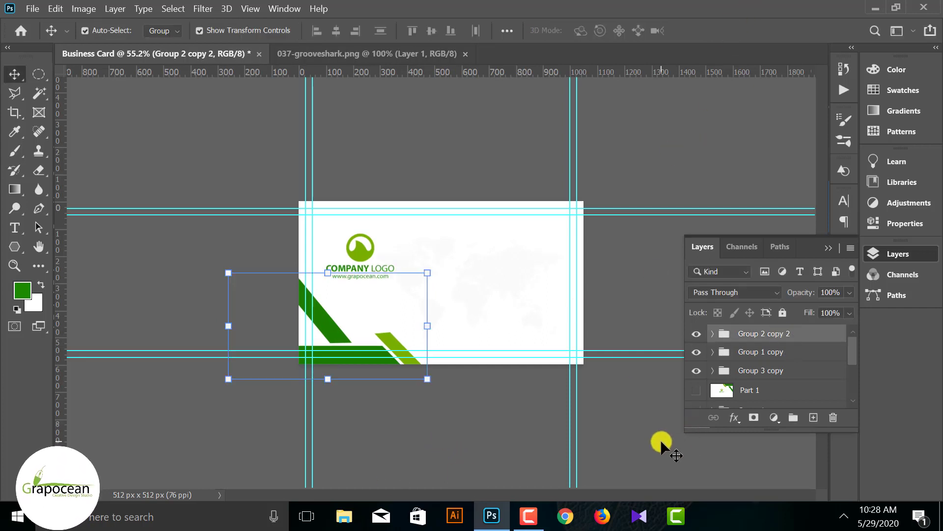
{"action": "left_click", "coordinate": [813, 418]}
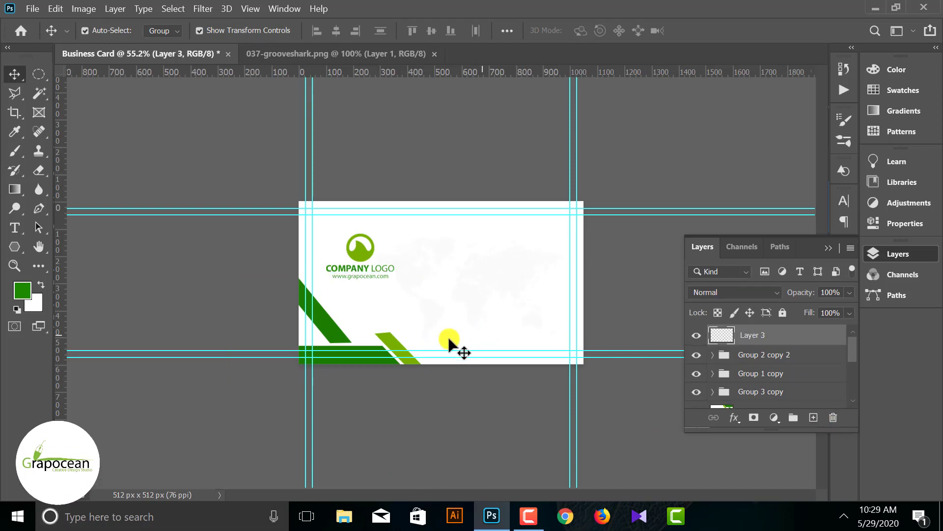
- Open the user.png icon file
{"action": "left_click", "coordinate": [32, 8]}
{"action": "left_click", "coordinate": [45, 29]}
{"action": "scroll", "coordinate": [435, 196], "scroll_direction": "down", "scroll_amount": 10}
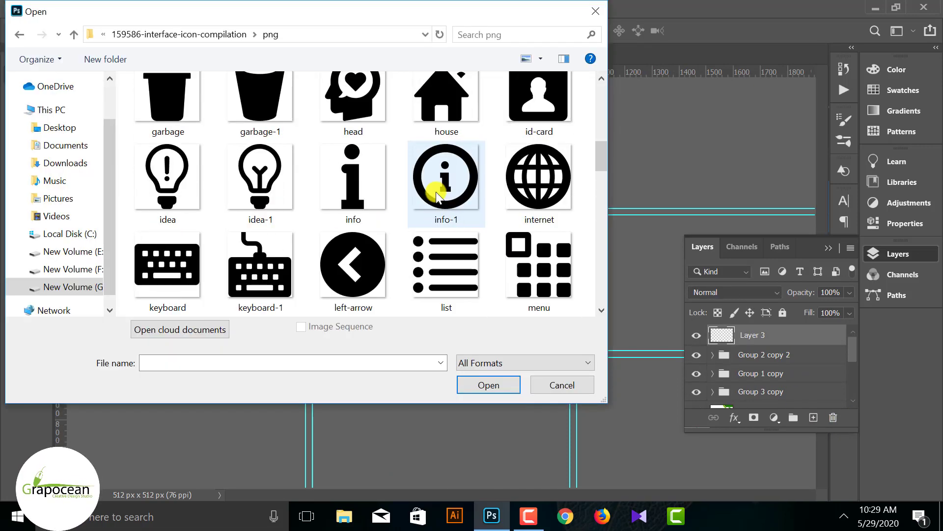
{"action": "scroll", "coordinate": [440, 191], "scroll_direction": "up", "scroll_amount": 2}
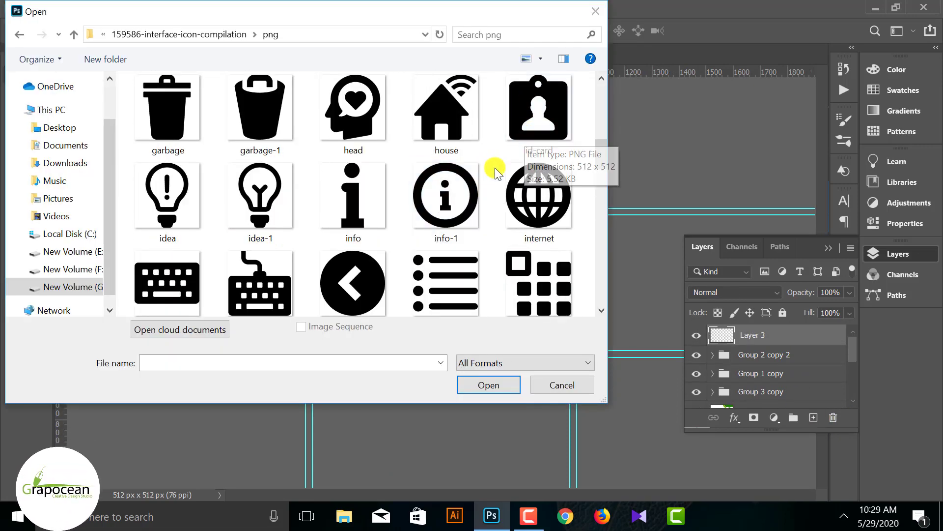
{"action": "scroll", "coordinate": [494, 167], "scroll_direction": "up", "scroll_amount": 3}
{"action": "scroll", "coordinate": [475, 183], "scroll_direction": "down", "scroll_amount": 1}
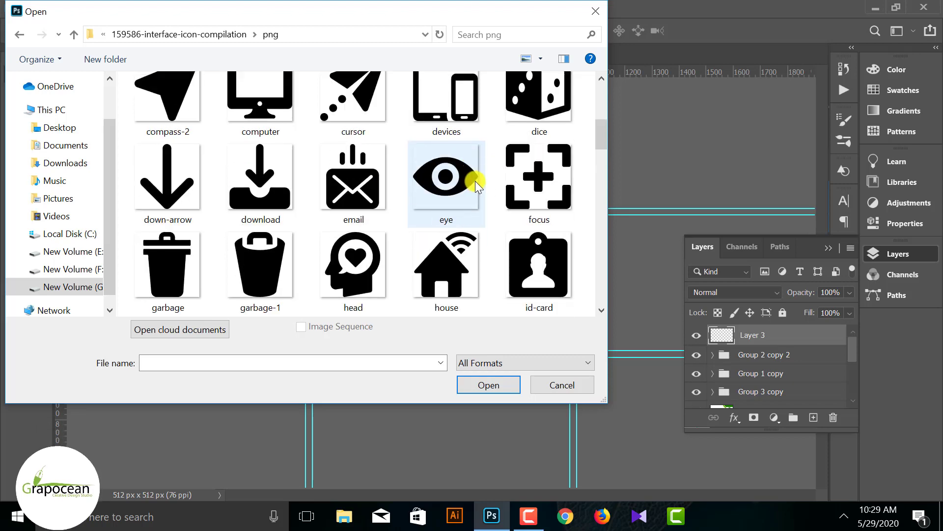
{"action": "scroll", "coordinate": [384, 194], "scroll_direction": "up", "scroll_amount": 2}
{"action": "scroll", "coordinate": [384, 194], "scroll_direction": "down", "scroll_amount": 12}
{"action": "scroll", "coordinate": [384, 194], "scroll_direction": "down", "scroll_amount": 10}
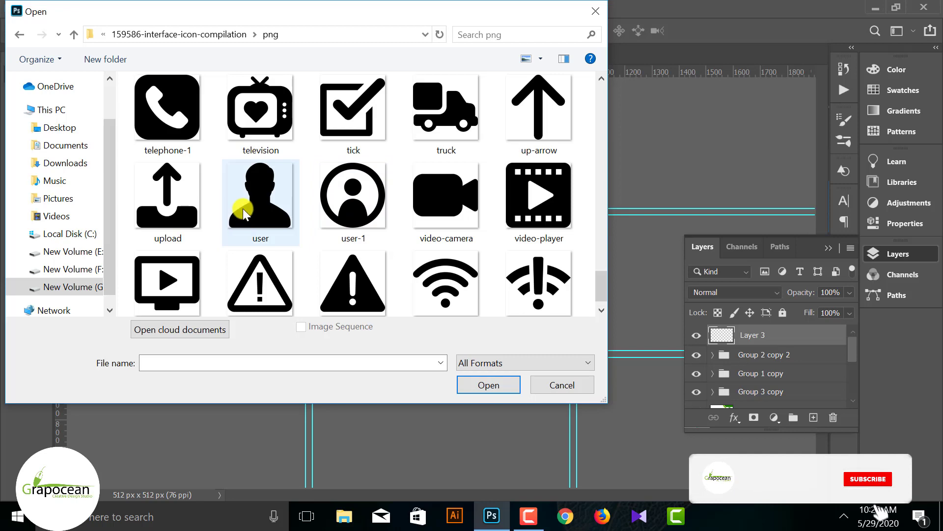
{"action": "left_click", "coordinate": [260, 199]}
{"action": "left_click", "coordinate": [485, 385]}
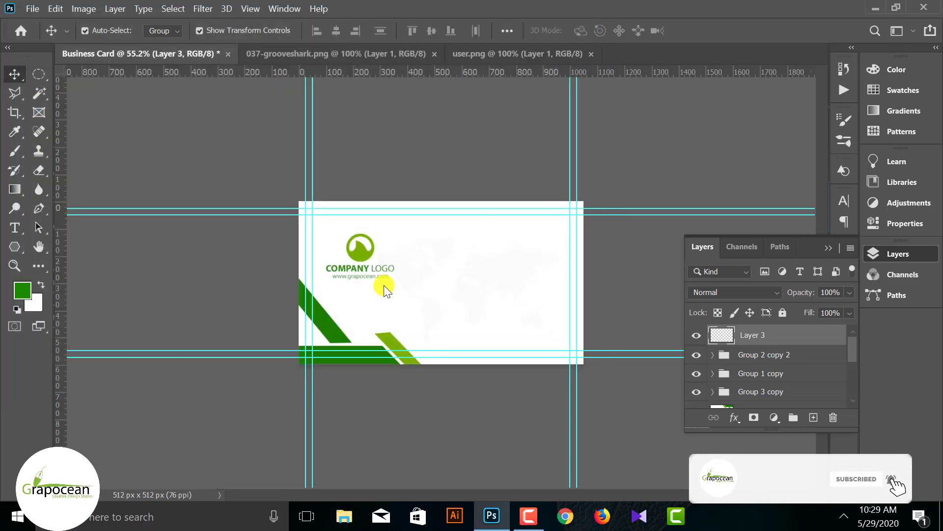
- Drag the silhouette onto the Business Card, scale it to about 62%, and add a new layer
{"action": "left_click_drag", "start_coordinate": [411, 190], "coordinate": [580, 226]}
{"action": "scroll", "coordinate": [508, 252], "scroll_direction": "up", "scroll_amount": 3}
{"action": "key", "text": "ctrl+t"}
{"action": "scroll", "coordinate": [580, 226], "scroll_direction": "up", "scroll_amount": 3}
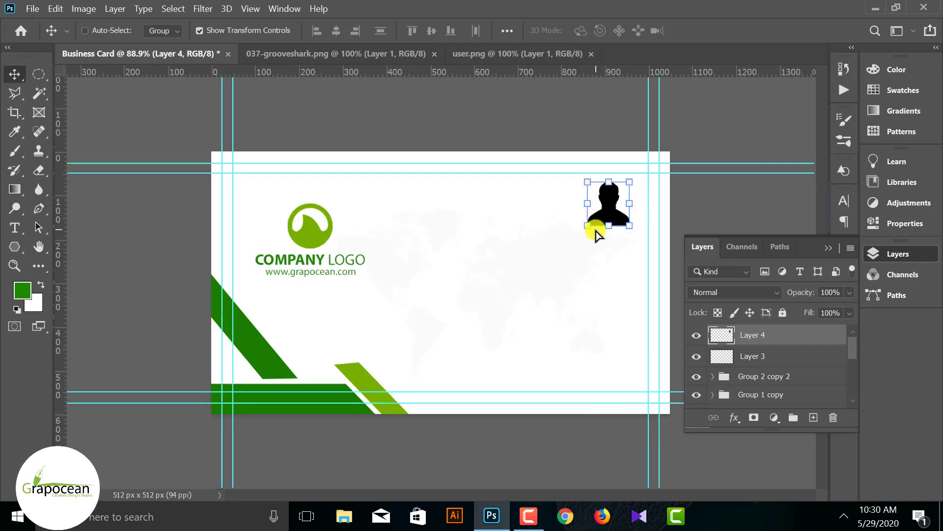
{"action": "left_click_drag", "start_coordinate": [648, 227], "coordinate": [639, 215]}
{"action": "left_click", "coordinate": [729, 30]}
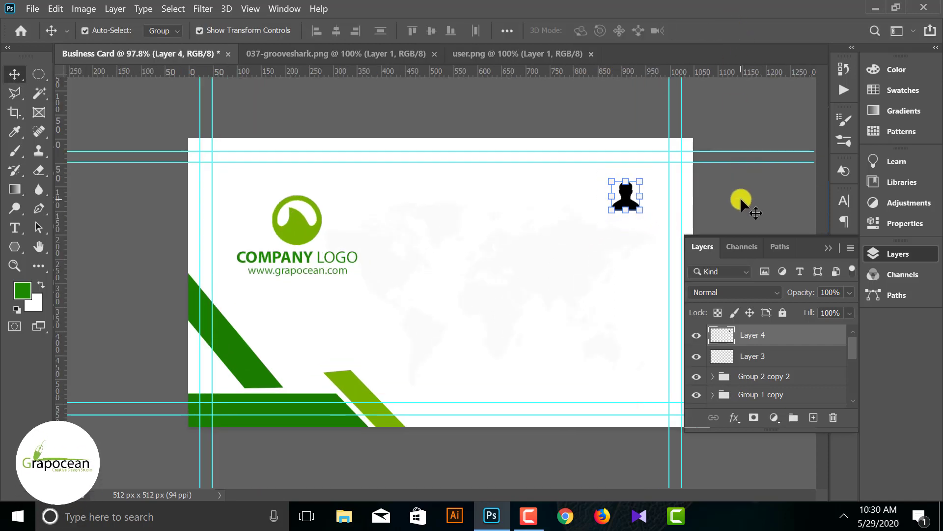
{"action": "left_click", "coordinate": [813, 417]}
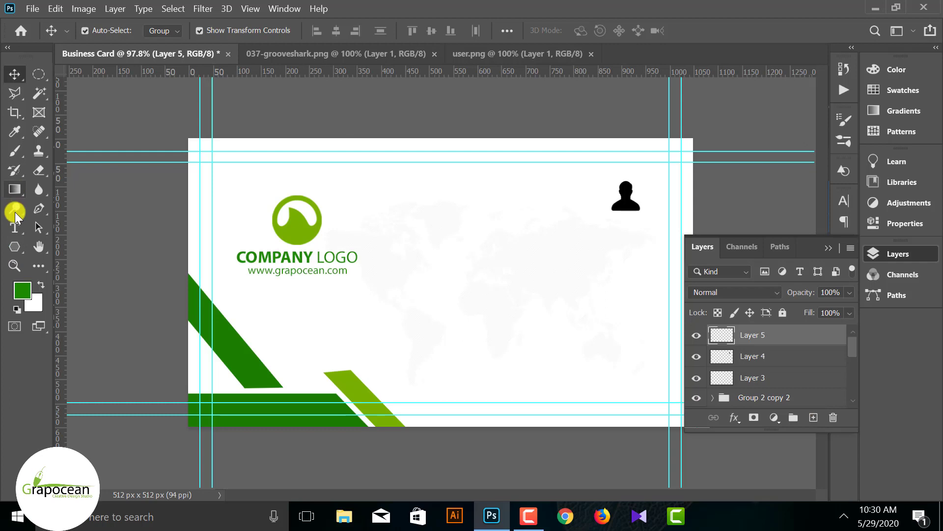
- Draw a green 92×92 px rounded square with 16 px corners over the silhouette
{"action": "right_click", "coordinate": [15, 245]}
{"action": "left_click", "coordinate": [95, 259]}
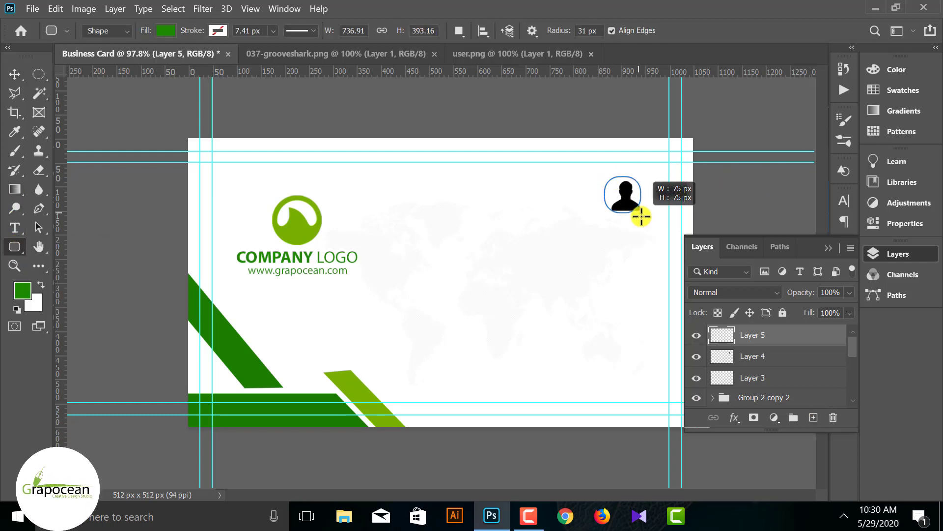
{"action": "left_click_drag", "start_coordinate": [645, 221], "coordinate": [650, 225]}
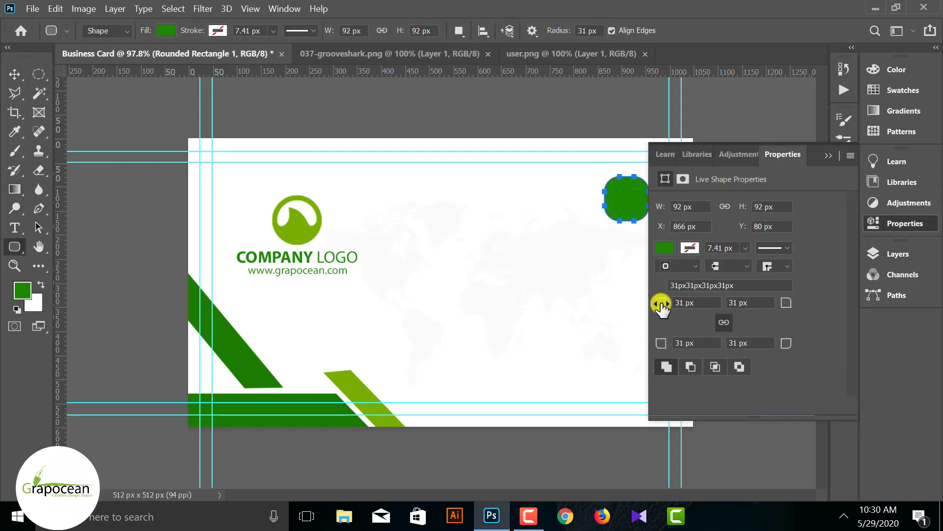
{"action": "left_click_drag", "start_coordinate": [663, 302], "coordinate": [666, 305]}
{"action": "left_click", "coordinate": [829, 156]}
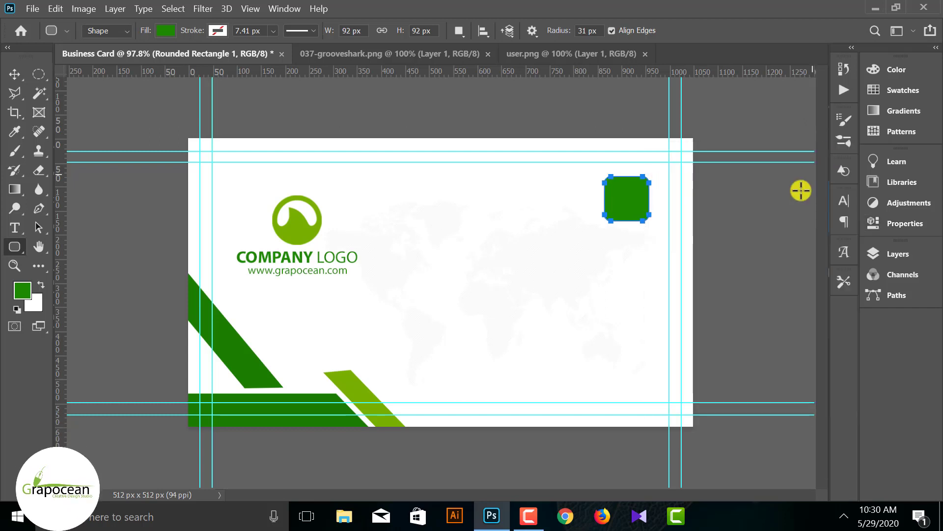
{"action": "left_click", "coordinate": [739, 315]}
{"action": "left_click", "coordinate": [522, 253]}
- Send the green square behind the user silhouette with Ctrl+[
{"action": "key", "text": "v"}
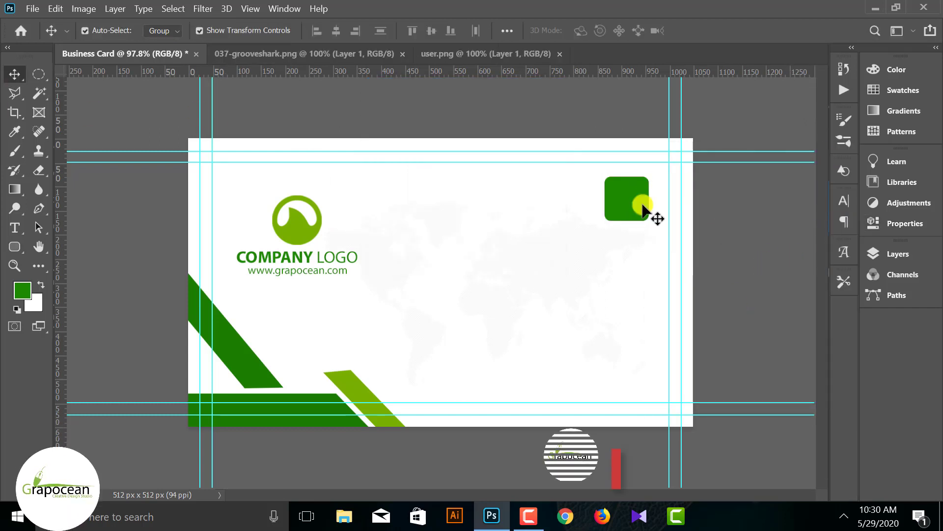
{"action": "key", "text": "ctrl+bracketleft"}
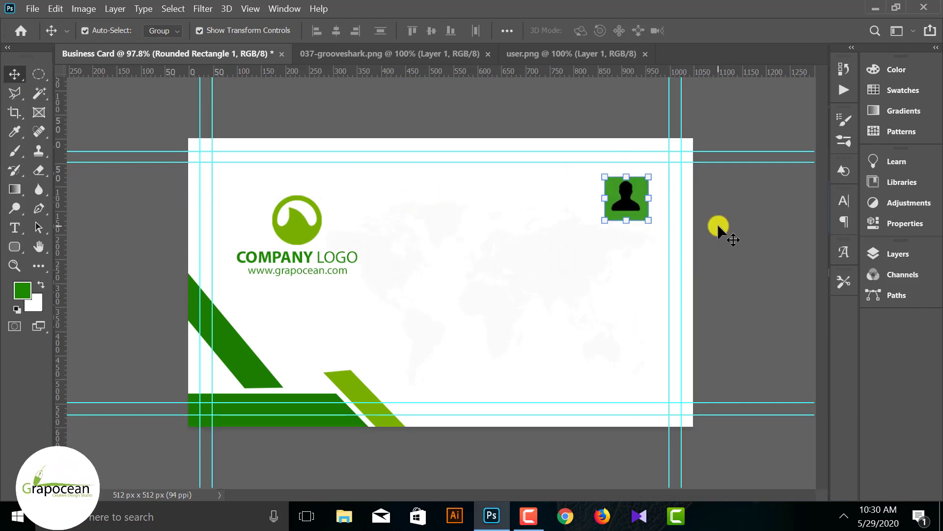
{"action": "left_click", "coordinate": [639, 204], "text": "ctrl"}
{"action": "left_click", "coordinate": [899, 253]}
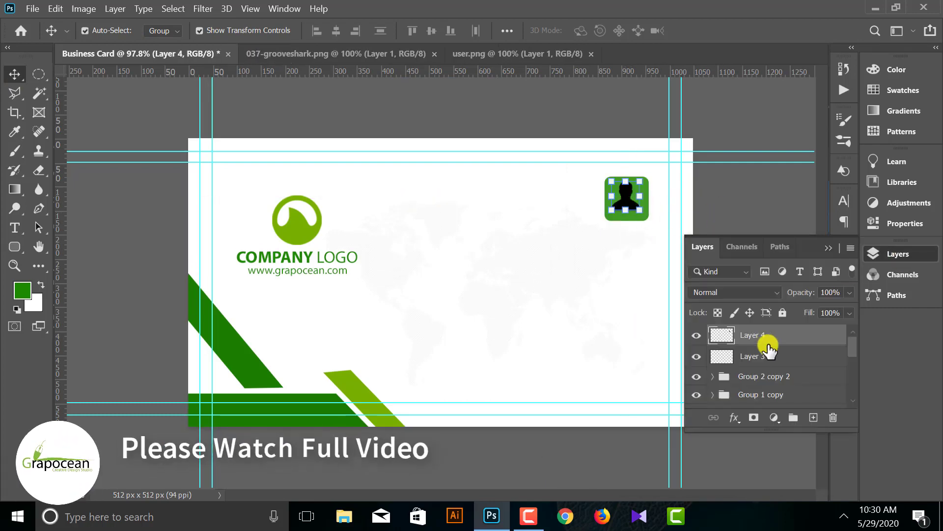
- Give Layer 4 a white (#ffffff) Color Overlay layer style
{"action": "right_click", "coordinate": [764, 343]}
{"action": "left_click", "coordinate": [653, 21]}
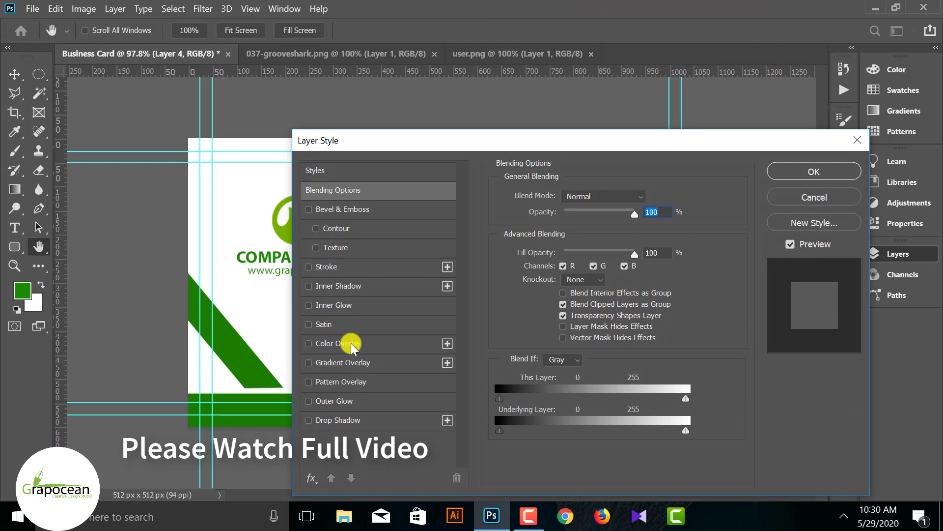
{"action": "left_click", "coordinate": [380, 343]}
{"action": "left_click_drag", "start_coordinate": [564, 143], "coordinate": [611, 311]}
{"action": "left_click", "coordinate": [693, 366]}
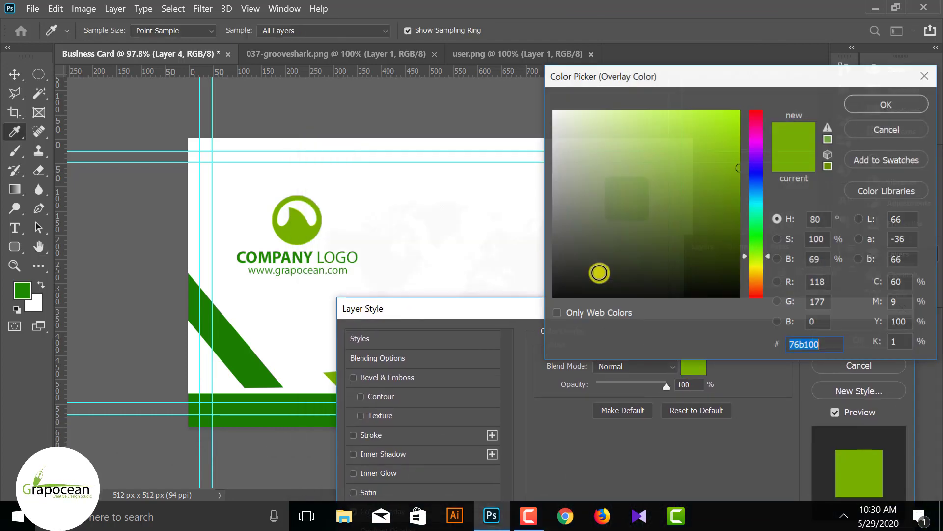
{"action": "type", "text": "ffffff"}
{"action": "left_click", "coordinate": [886, 105]}
{"action": "left_click_drag", "start_coordinate": [694, 310], "coordinate": [547, 300]}
{"action": "left_click", "coordinate": [737, 333]}
- Nudge the white figure so it sits centred in the green square
{"action": "key", "text": "v"}
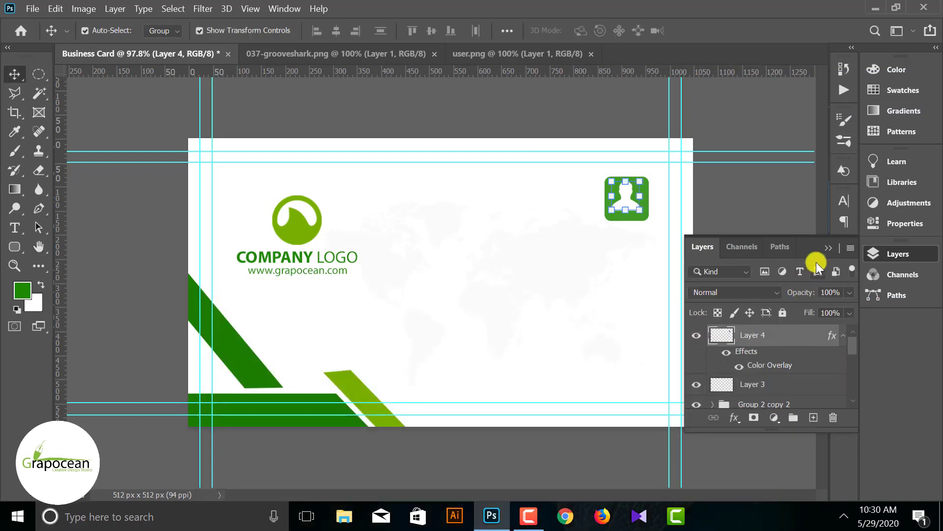
{"action": "left_click", "coordinate": [749, 212]}
{"action": "left_click", "coordinate": [629, 191]}
{"action": "left_click", "coordinate": [713, 252]}
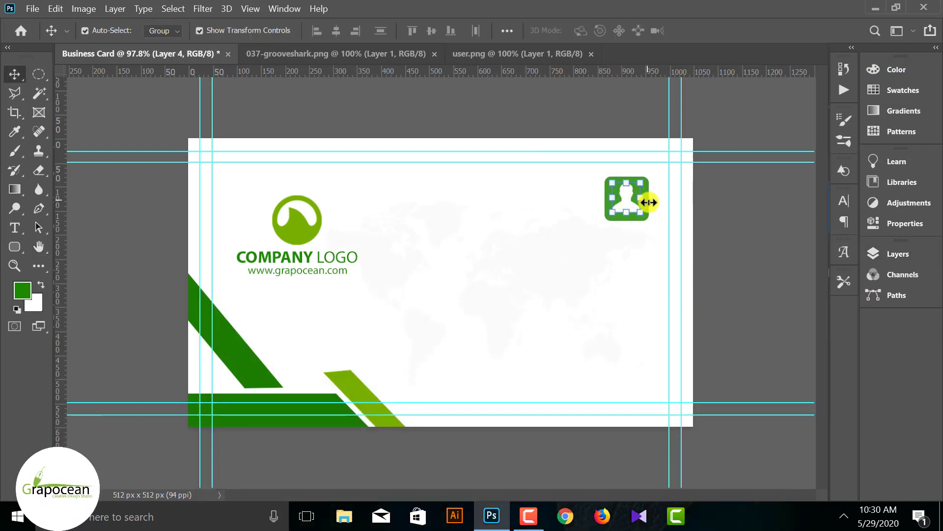
{"action": "scroll", "coordinate": [720, 189], "scroll_direction": "up", "scroll_amount": 6}
{"action": "key", "text": "ctrl+t"}
{"action": "scroll", "coordinate": [771, 242], "scroll_direction": "down", "scroll_amount": 5}
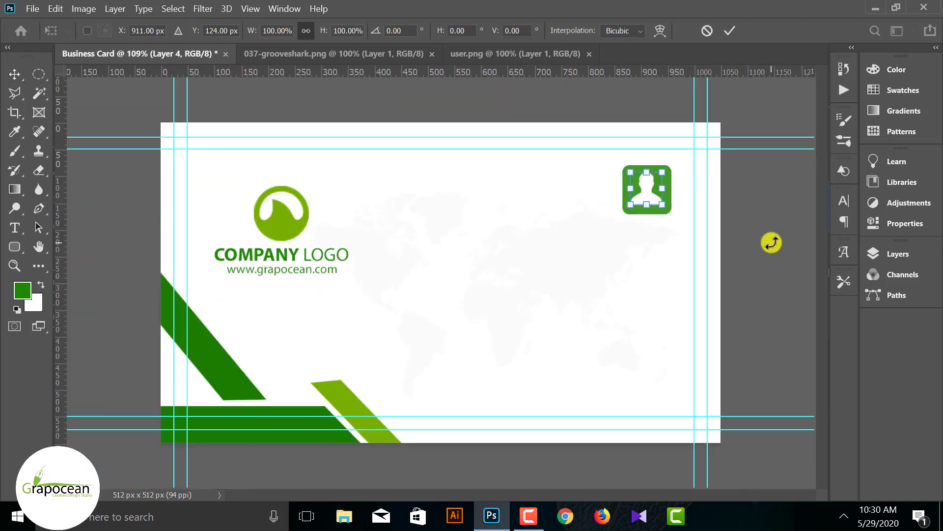
{"action": "left_click", "coordinate": [790, 243]}
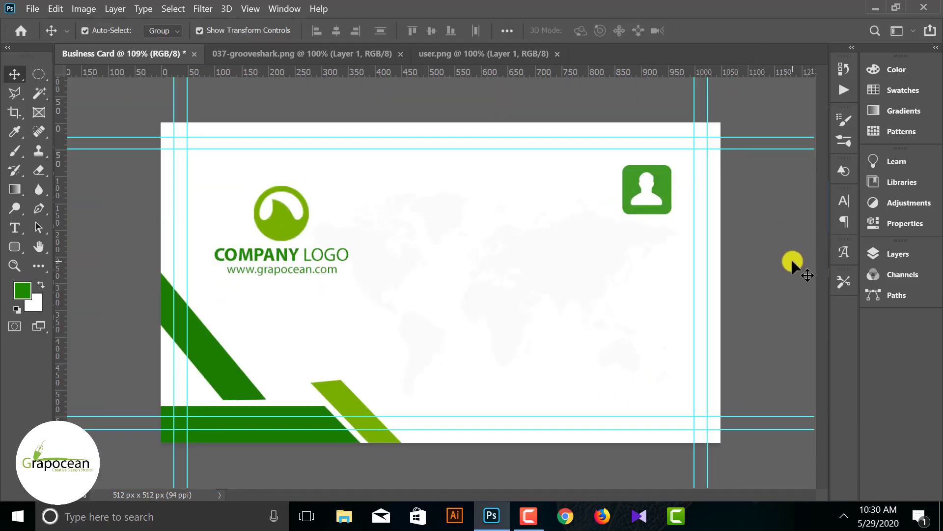
{"action": "scroll", "coordinate": [792, 258], "scroll_direction": "up", "scroll_amount": 8}
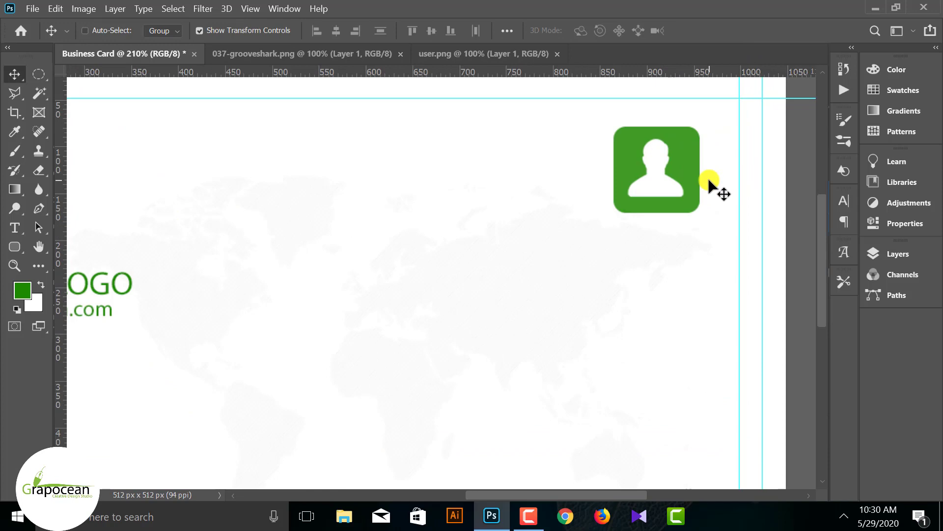
{"action": "left_click_drag", "start_coordinate": [619, 192], "coordinate": [629, 194]}
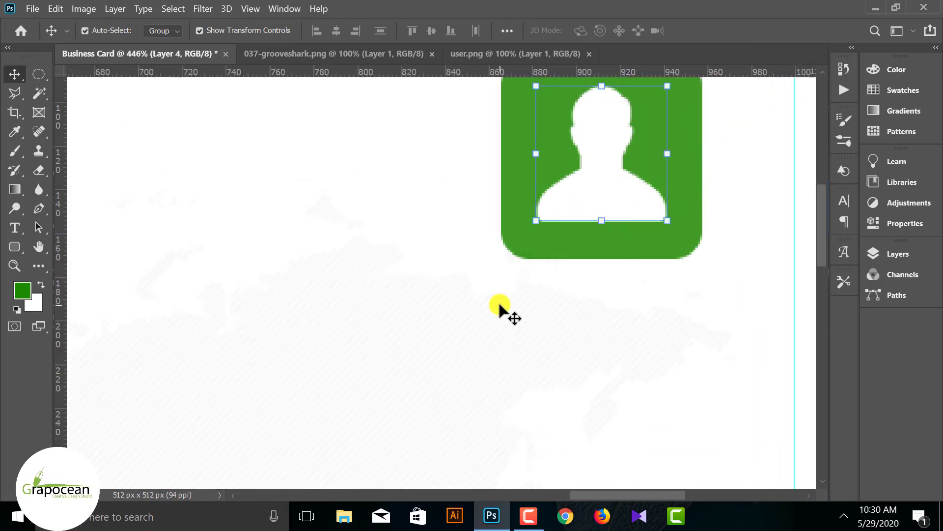
{"action": "scroll", "coordinate": [493, 317], "scroll_direction": "down", "scroll_amount": 8}
{"action": "scroll", "coordinate": [633, 305], "scroll_direction": "down", "scroll_amount": 1}
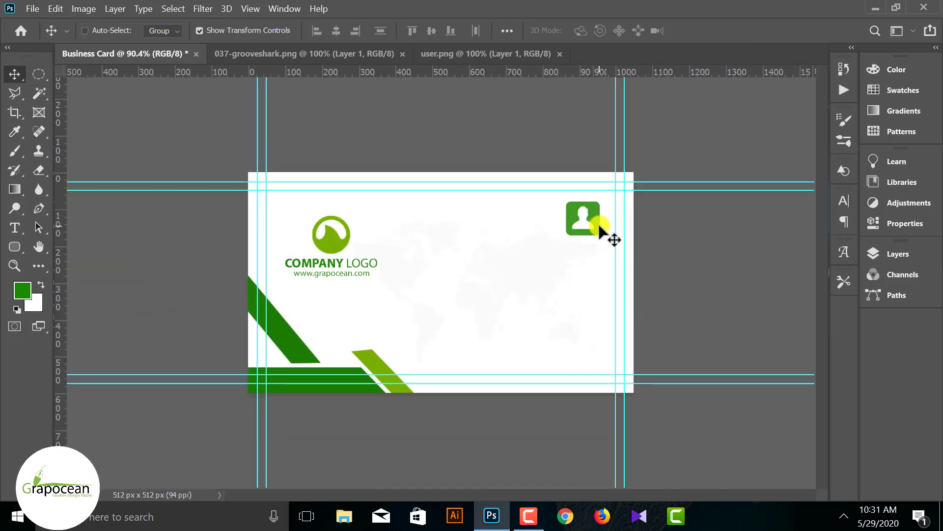
{"action": "scroll", "coordinate": [602, 224], "scroll_direction": "up", "scroll_amount": 2}
{"action": "left_click", "coordinate": [694, 171], "text": "ctrl"}
- Open email.png, phone-call.png and placeholder.png together, then go back to the Business Card tab
{"action": "scroll", "coordinate": [668, 166], "scroll_direction": "up", "scroll_amount": 1}
{"action": "scroll", "coordinate": [668, 166], "scroll_direction": "up", "scroll_amount": 1}
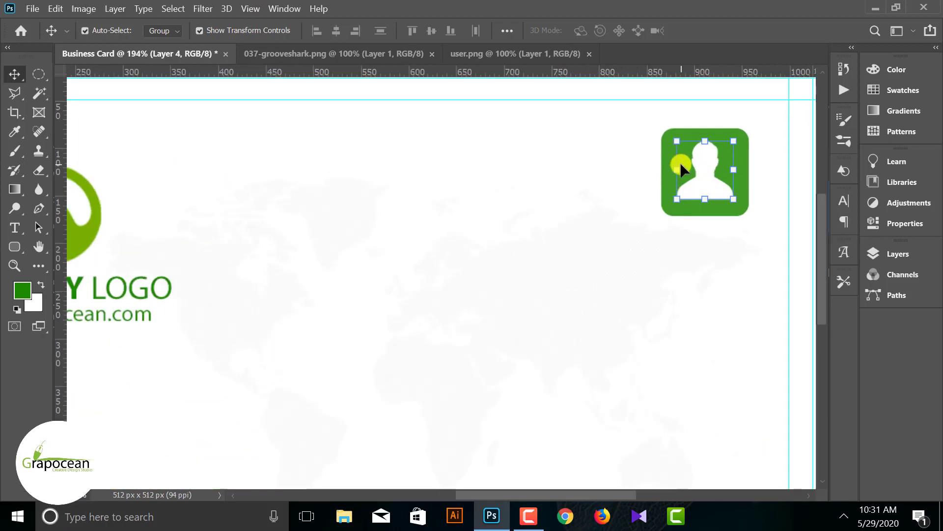
{"action": "left_click", "coordinate": [32, 8]}
{"action": "left_click", "coordinate": [47, 37]}
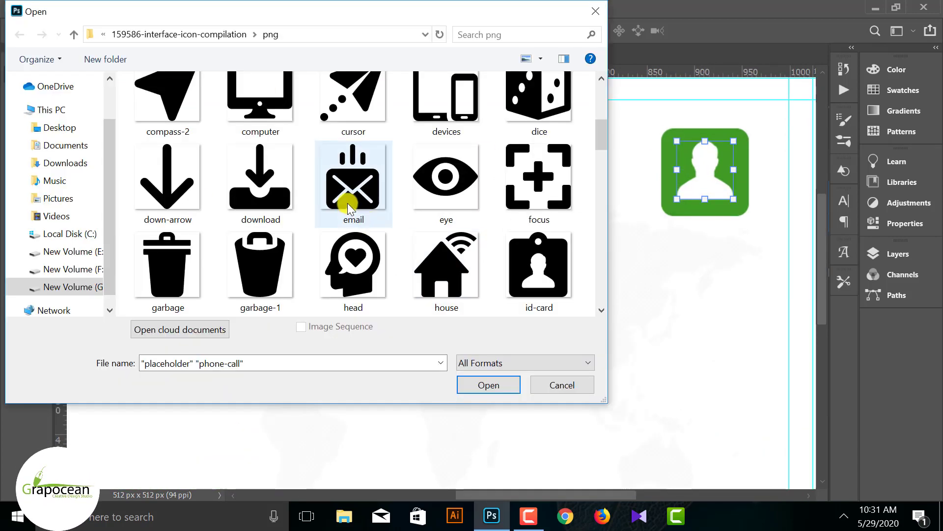
{"action": "left_click", "coordinate": [337, 190], "text": "ctrl"}
{"action": "left_click", "coordinate": [485, 383]}
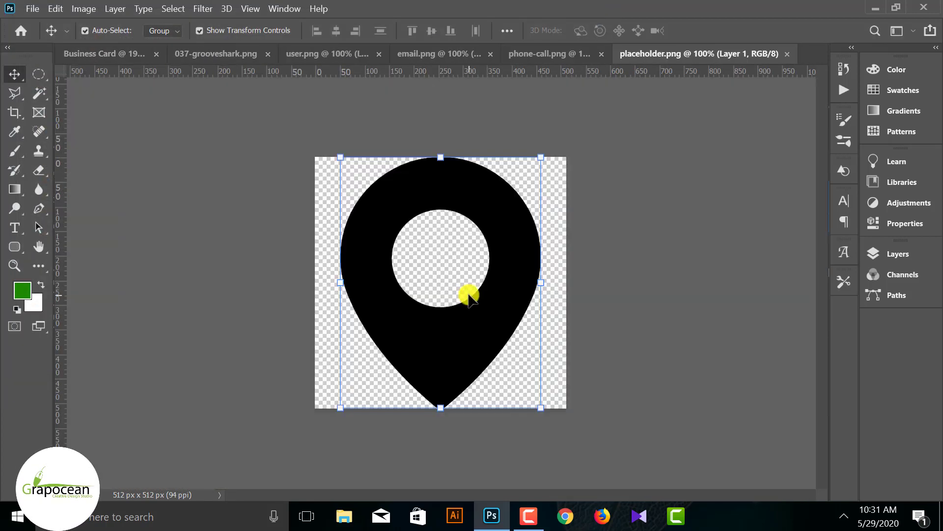
{"action": "left_click", "coordinate": [104, 53]}
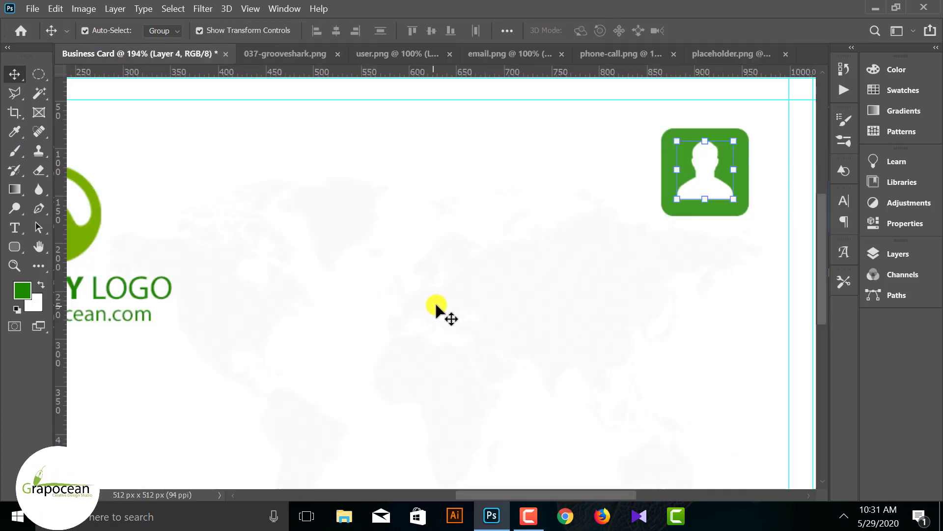
{"action": "left_click", "coordinate": [247, 270]}
{"action": "scroll", "coordinate": [325, 286], "scroll_direction": "down", "scroll_amount": 11}
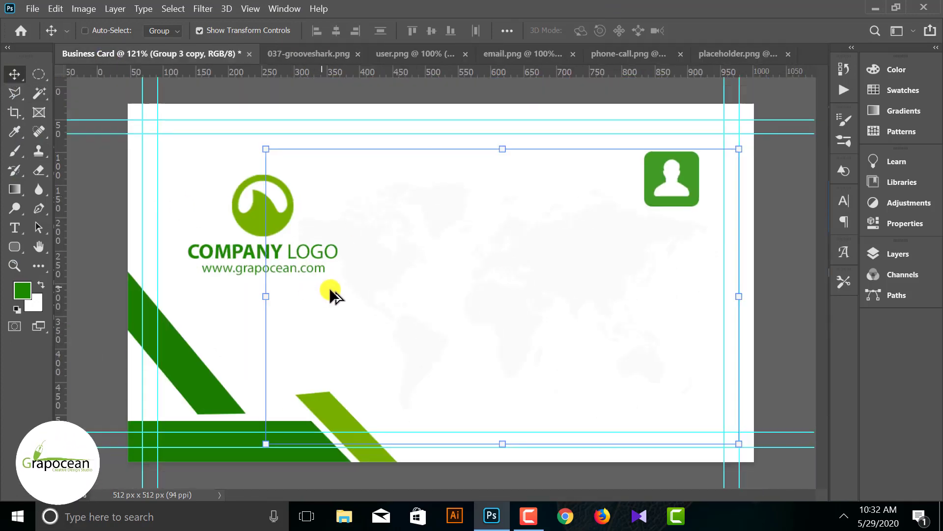
- Turn on Auto-Select for layers and pick individual layers on the canvas
{"action": "left_click", "coordinate": [688, 249]}
{"action": "scroll", "coordinate": [691, 196], "scroll_direction": "up", "scroll_amount": 6}
{"action": "left_click", "coordinate": [693, 172]}
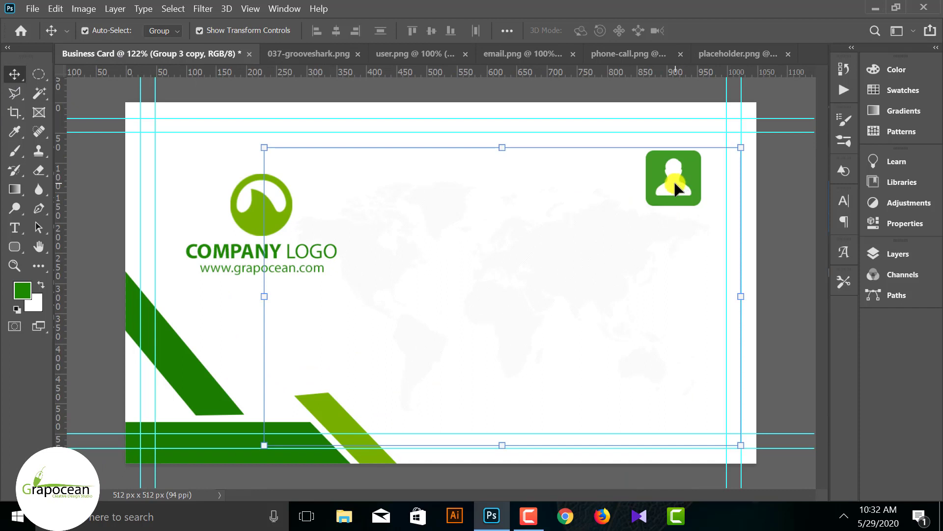
{"action": "left_click", "coordinate": [766, 173]}
{"action": "left_click", "coordinate": [697, 167]}
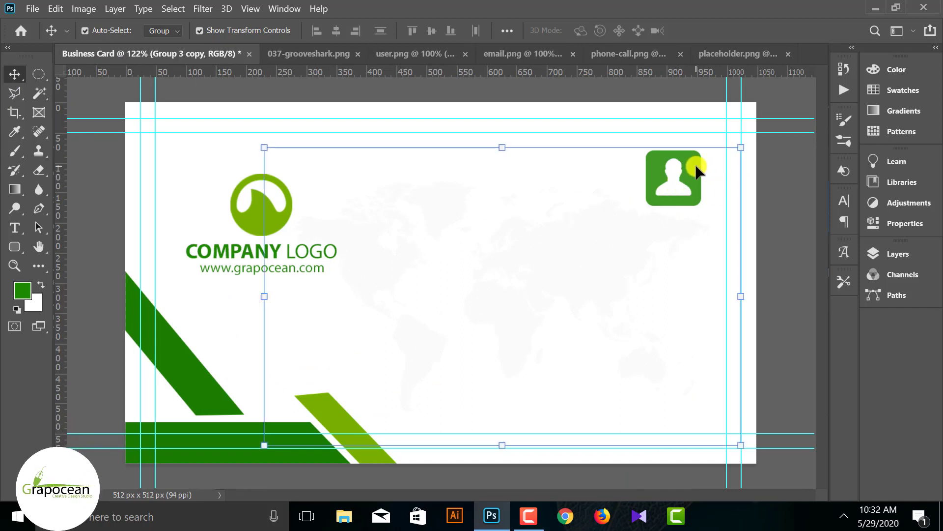
{"action": "left_click", "coordinate": [900, 252]}
{"action": "scroll", "coordinate": [791, 359], "scroll_direction": "down", "scroll_amount": 3}
{"action": "left_click", "coordinate": [695, 392]}
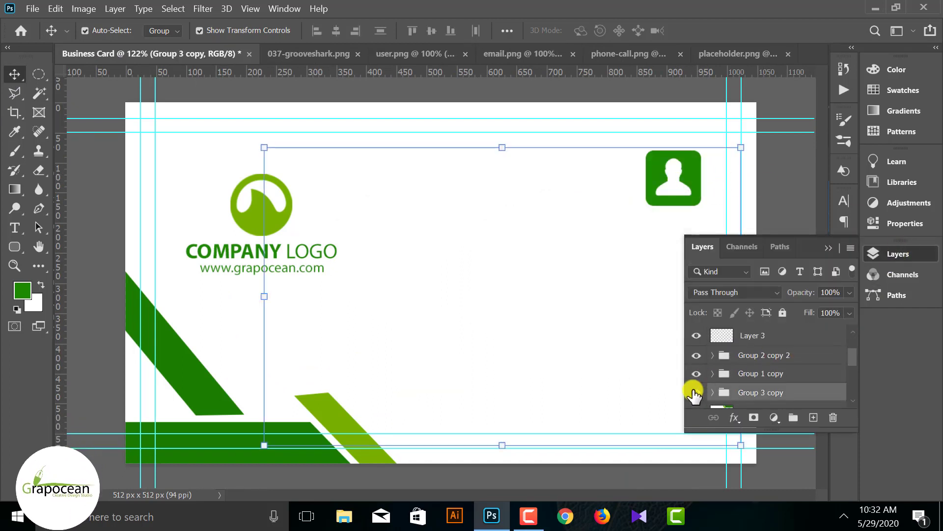
{"action": "left_click", "coordinate": [695, 393]}
{"action": "left_click", "coordinate": [154, 54]}
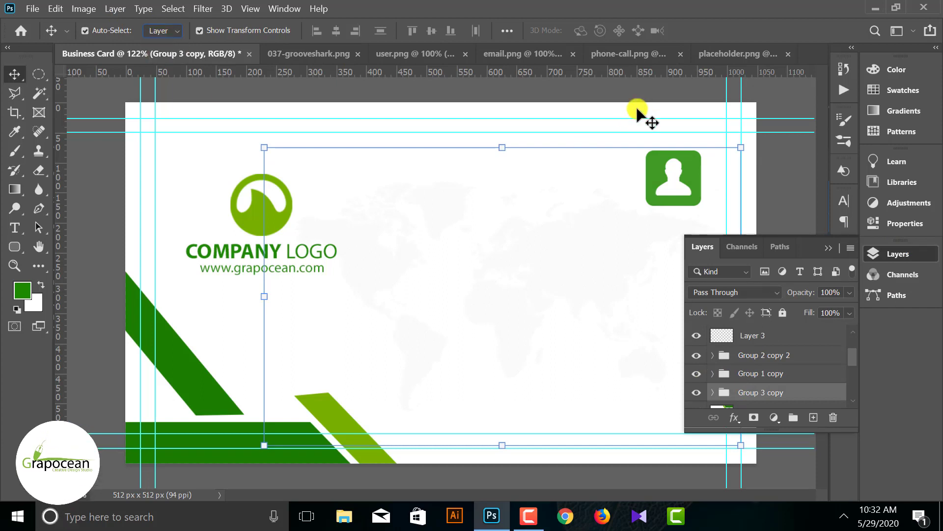
{"action": "left_click", "coordinate": [770, 175]}
{"action": "left_click", "coordinate": [687, 170]}
{"action": "left_click", "coordinate": [773, 163]}
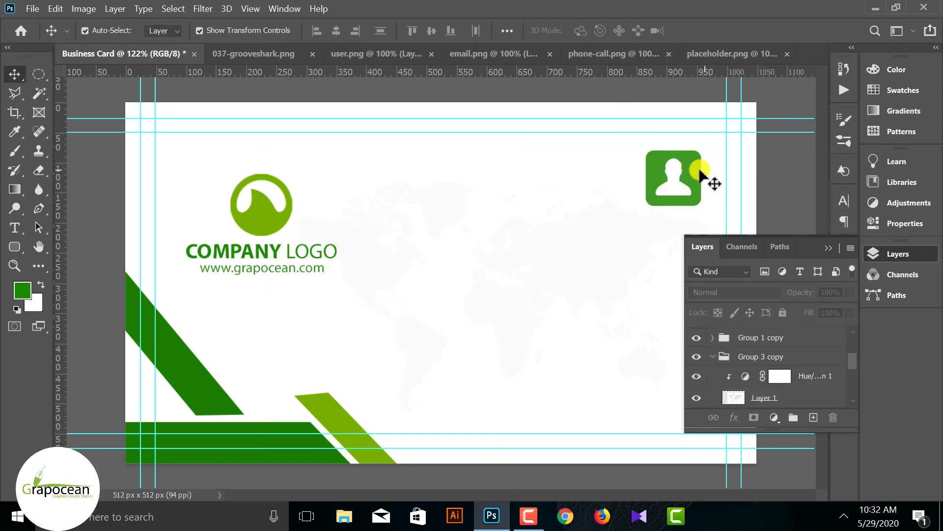
{"action": "left_click", "coordinate": [695, 162]}
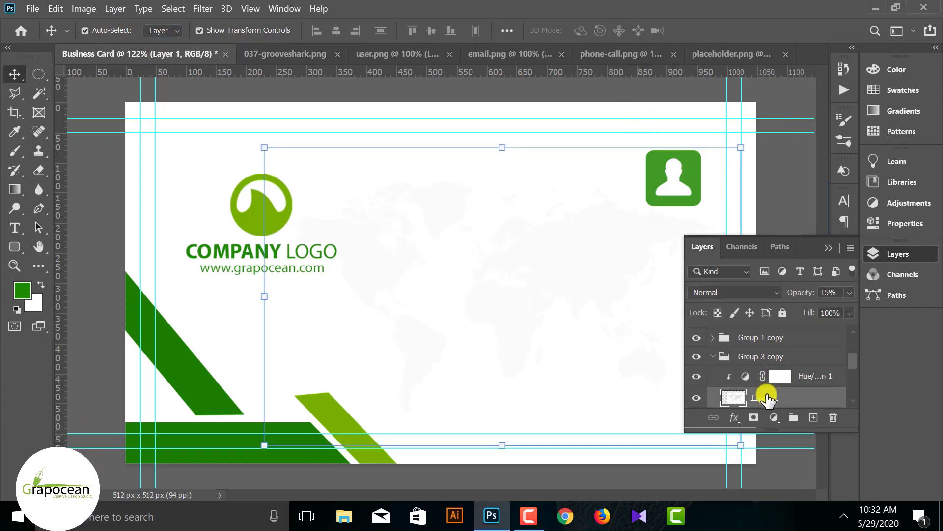
- Scale the green user icon down to about 56% and nudge it slightly lower
{"action": "left_click", "coordinate": [679, 177]}
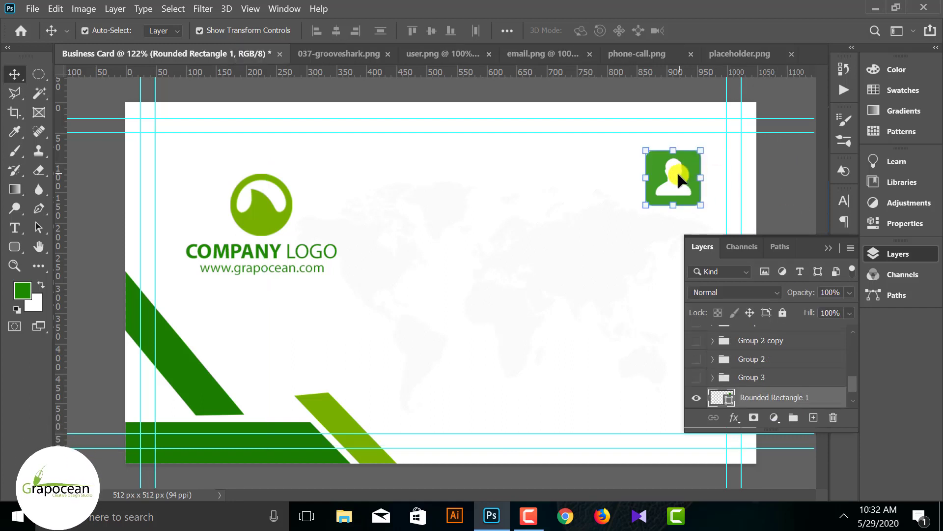
{"action": "scroll", "coordinate": [721, 175], "scroll_direction": "up", "scroll_amount": 3}
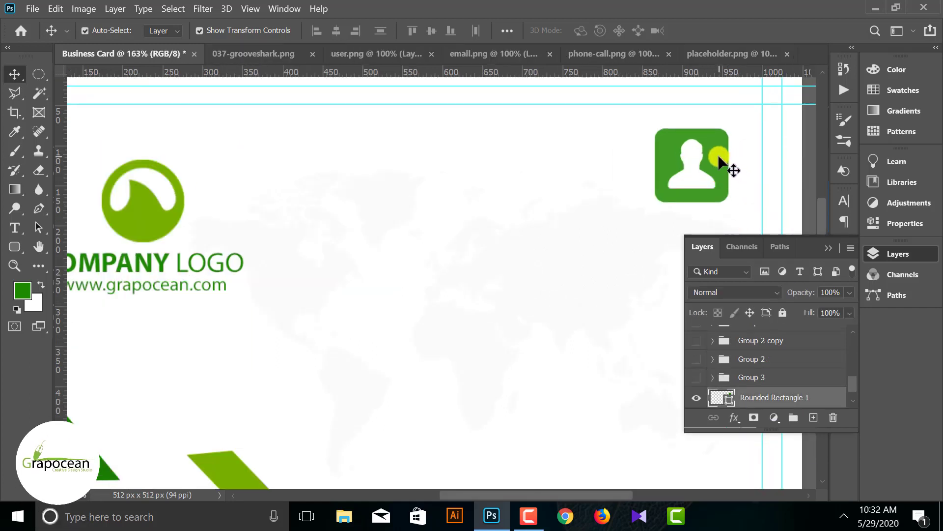
{"action": "left_click_drag", "start_coordinate": [728, 203], "coordinate": [711, 188]}
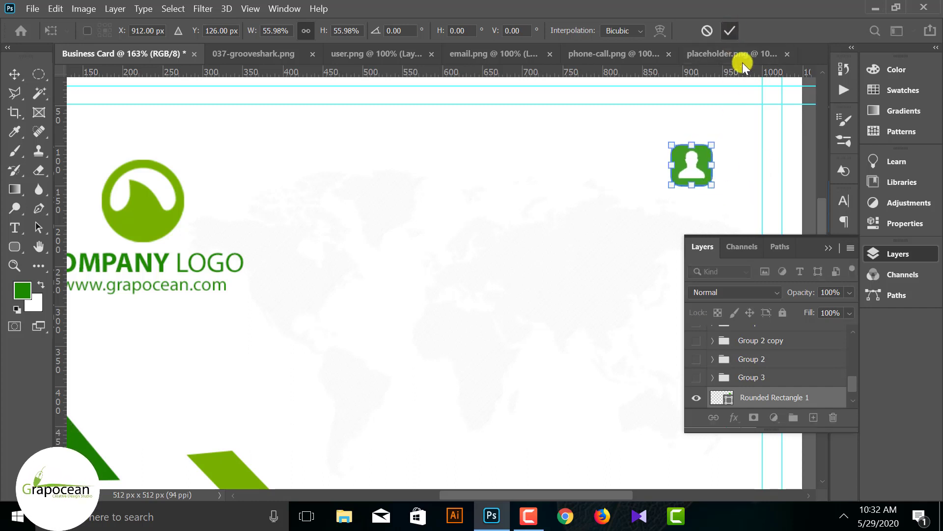
{"action": "left_click", "coordinate": [730, 31]}
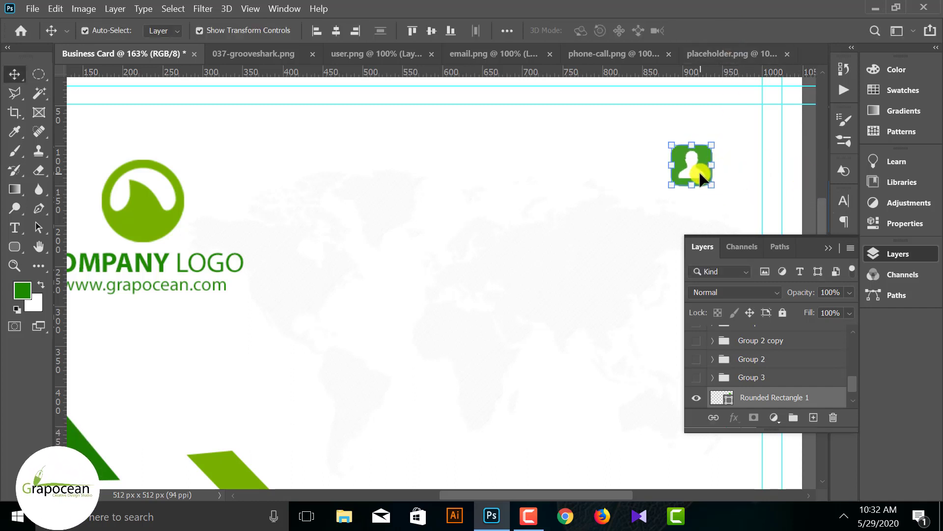
{"action": "left_click_drag", "start_coordinate": [728, 154], "coordinate": [726, 160]}
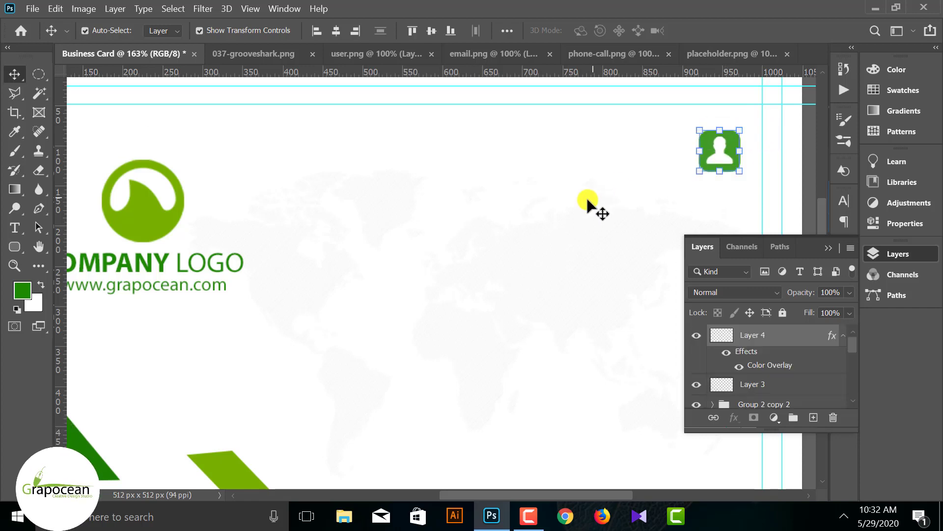
{"action": "scroll", "coordinate": [586, 196], "scroll_direction": "down", "scroll_amount": 6}
{"action": "left_click", "coordinate": [740, 195], "text": "ctrl"}
{"action": "scroll", "coordinate": [688, 210], "scroll_direction": "up", "scroll_amount": 2}
{"action": "left_click", "coordinate": [15, 228]}
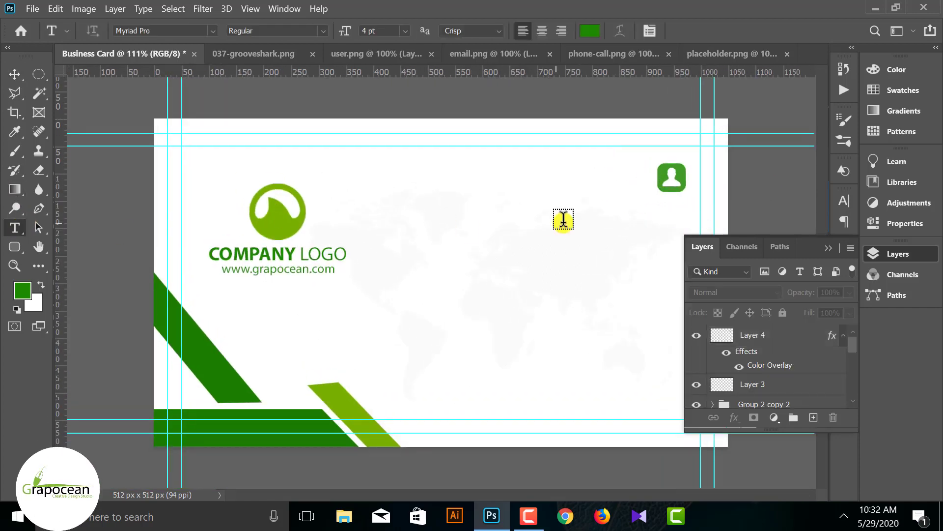
- Type the cardholder's name left of the icon in Faux Bold All Caps
{"action": "left_click", "coordinate": [563, 186]}
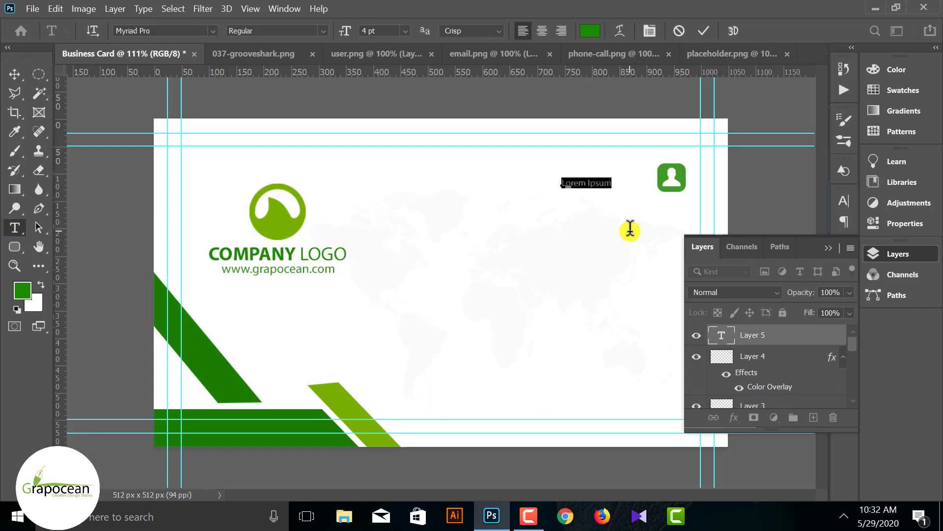
{"action": "type", "text": "JhonSm"}
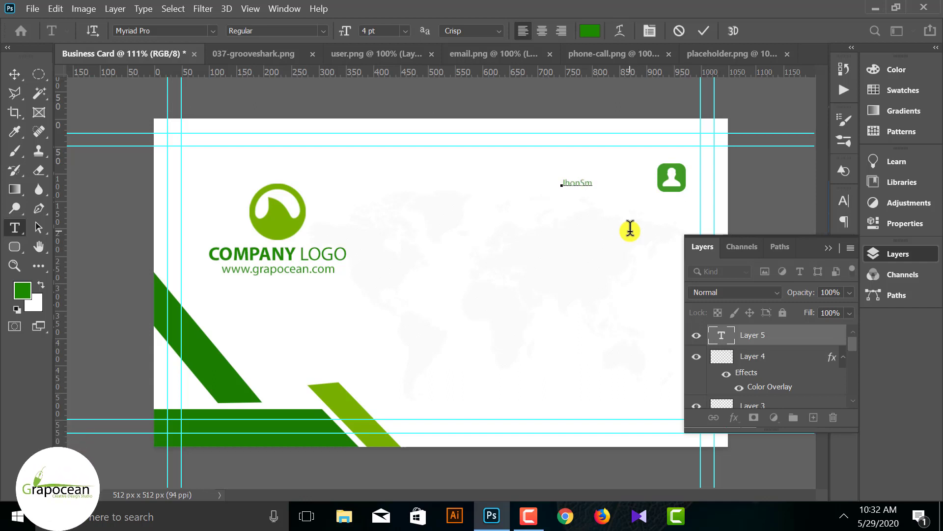
{"action": "type", "text": "eeth"}
{"action": "key", "text": "BackSpace"}
{"action": "key", "text": "BackSpace"}
{"action": "key", "text": "BackSpace"}
{"action": "type", "text": "t"}
{"action": "left_click_drag", "start_coordinate": [600, 185], "coordinate": [521, 228]}
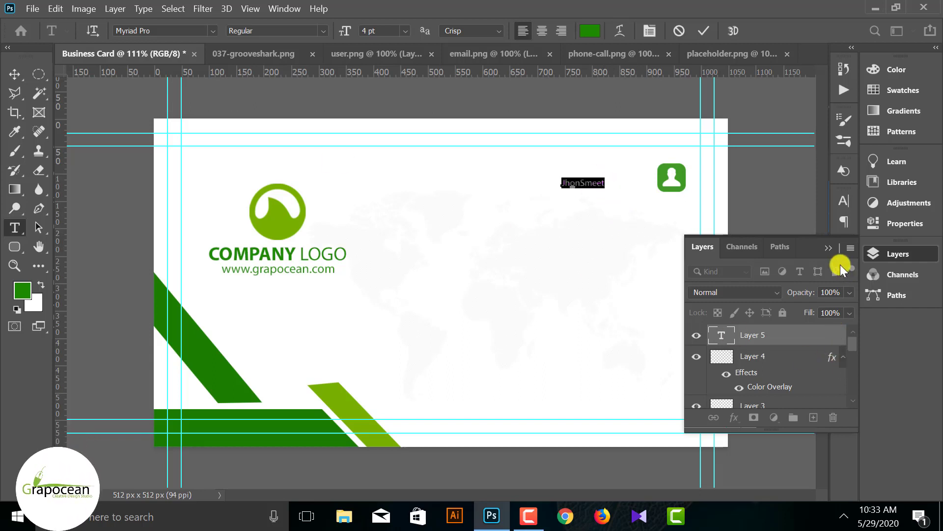
{"action": "left_click", "coordinate": [841, 201]}
{"action": "left_click", "coordinate": [712, 300]}
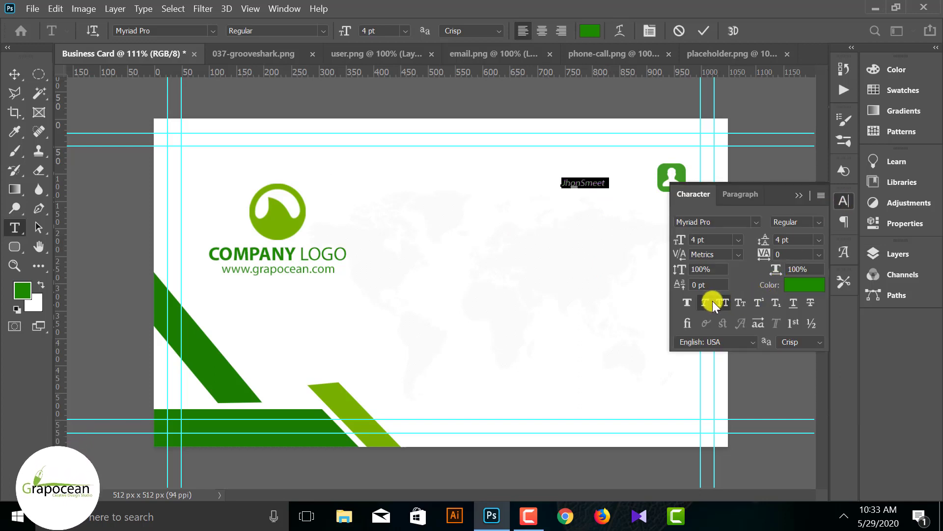
{"action": "left_click", "coordinate": [690, 302]}
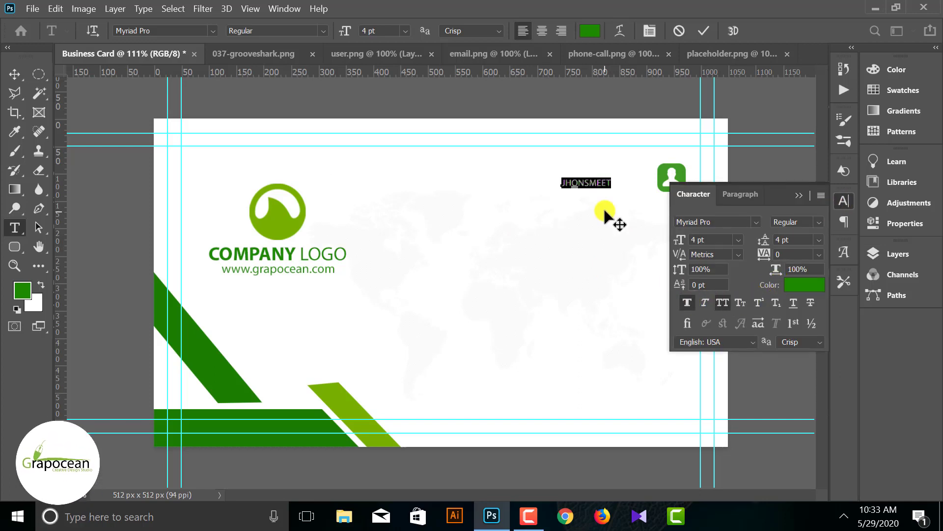
{"action": "left_click", "coordinate": [588, 184]}
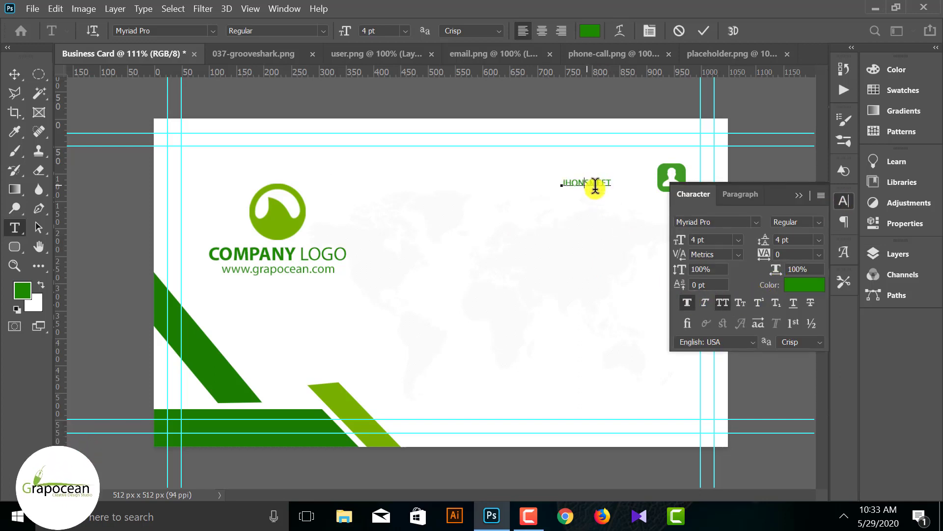
{"action": "left_click", "coordinate": [10, 75]}
- Colour the name text dark grey #1f1f1f
{"action": "left_click", "coordinate": [15, 227]}
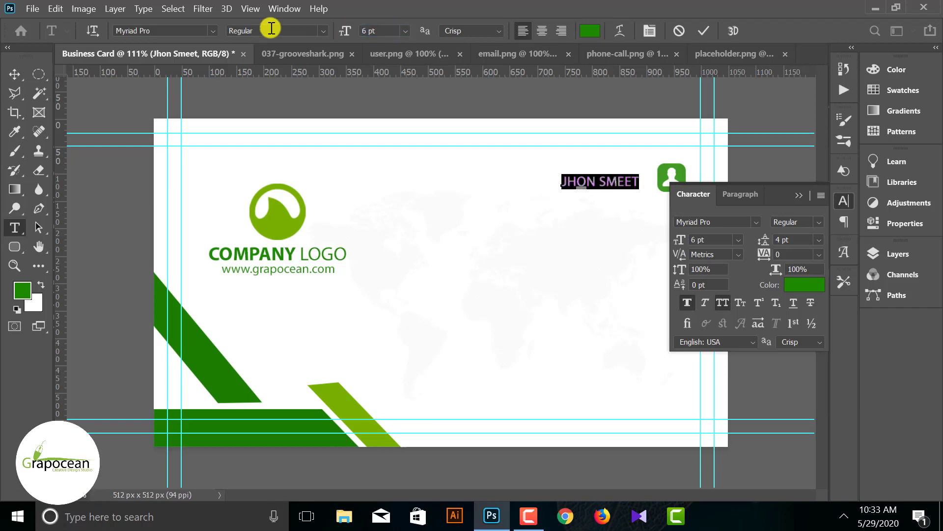
{"action": "left_click", "coordinate": [590, 31]}
{"action": "type", "text": "1f1f1f"}
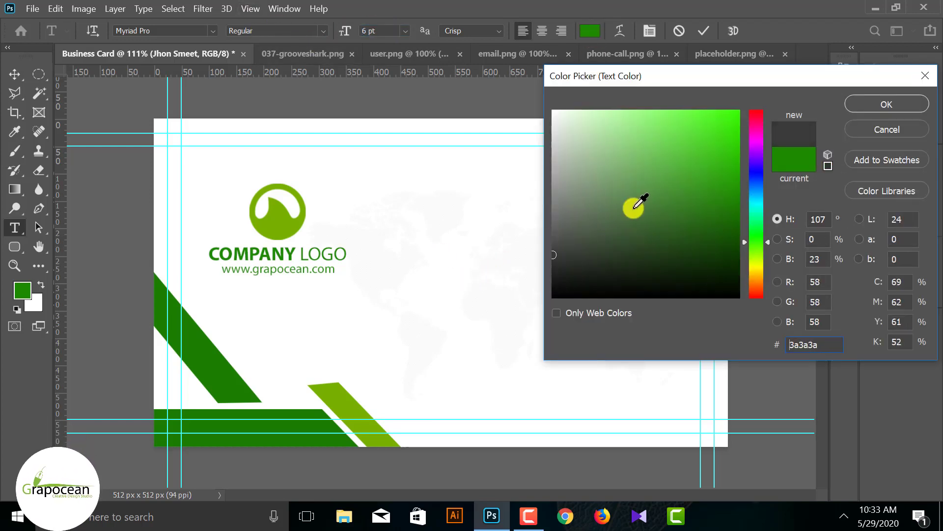
{"action": "key", "text": "Return"}
{"action": "left_click", "coordinate": [39, 189]}
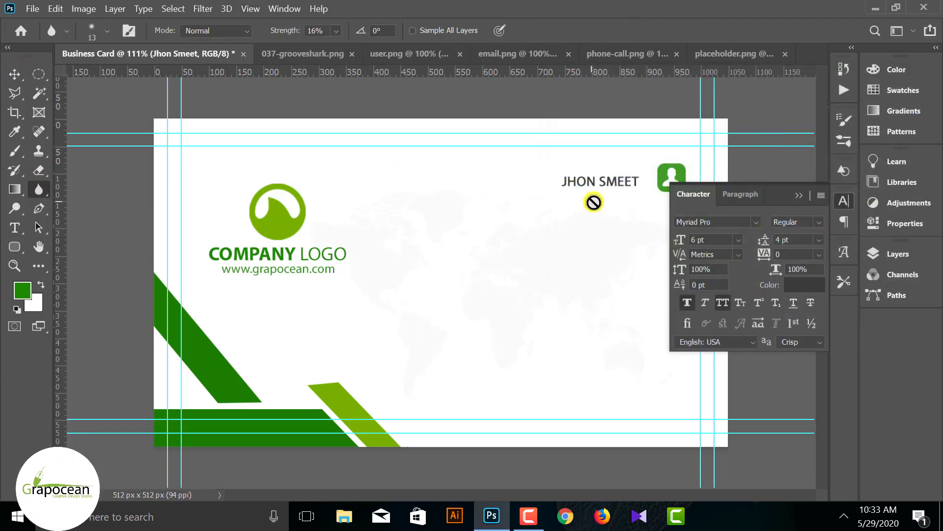
{"action": "left_click", "coordinate": [777, 202]}
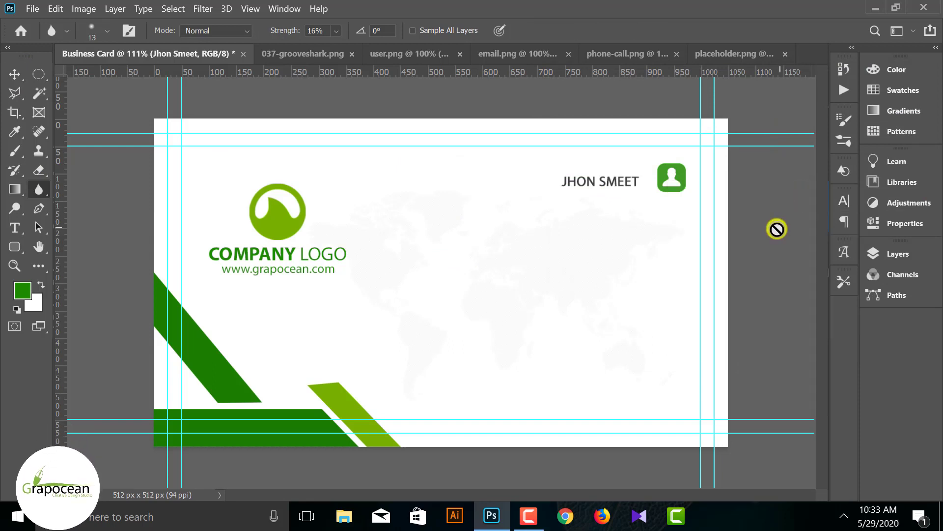
{"action": "scroll", "coordinate": [660, 172], "scroll_direction": "up", "scroll_amount": 2}
{"action": "left_click", "coordinate": [14, 228]}
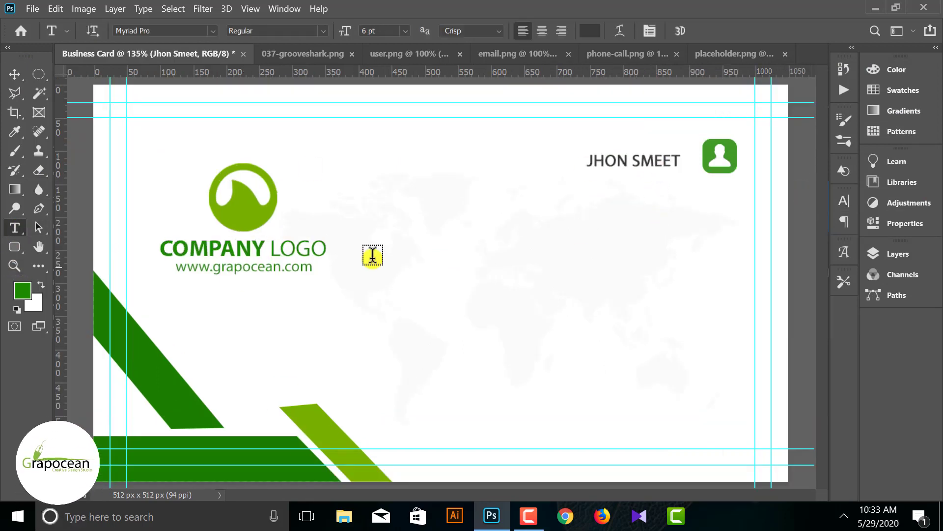
- Move the name up and type 'CREATIVE GRAPH IC DESINGER' as a new line below it
{"action": "key", "text": "v"}
{"action": "left_click_drag", "start_coordinate": [660, 166], "coordinate": [675, 156]}
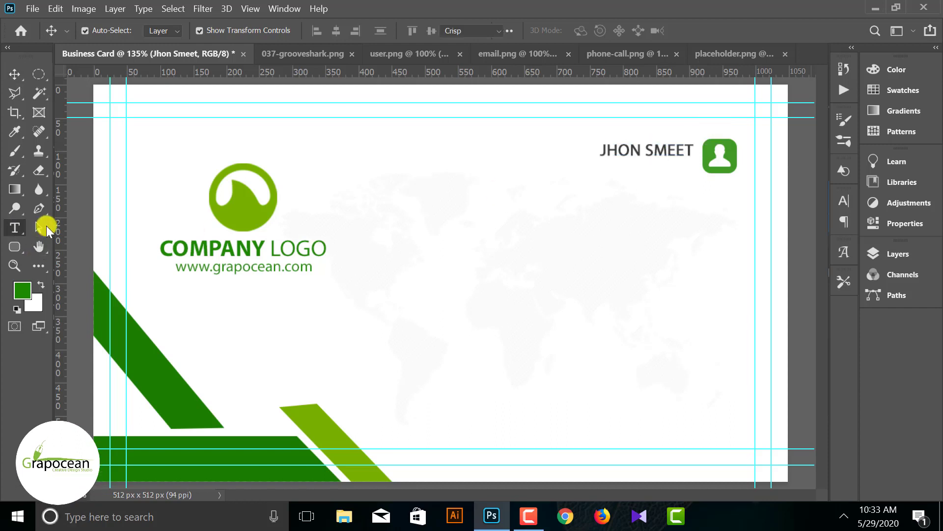
{"action": "left_click", "coordinate": [15, 228]}
{"action": "left_click", "coordinate": [513, 196]}
{"action": "key", "text": "BackSpace"}
{"action": "type", "text": "CR"}
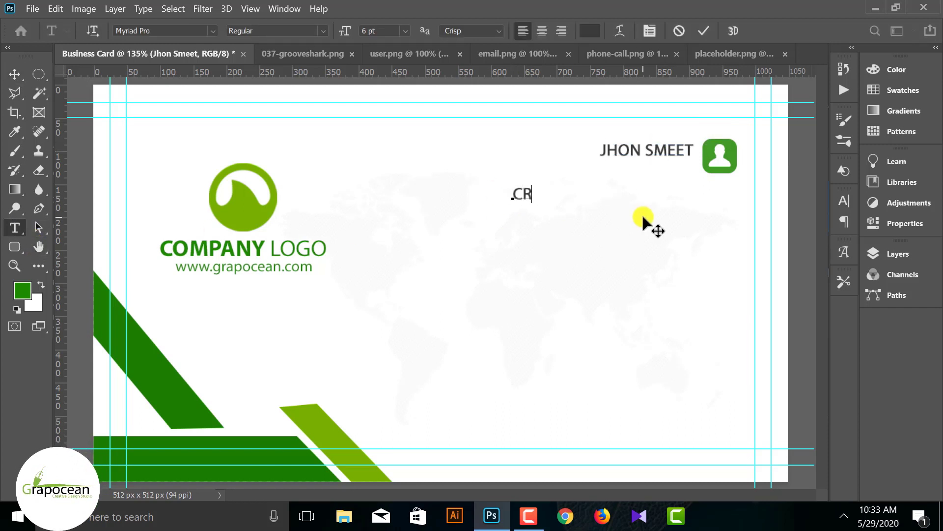
{"action": "type", "text": "EATIVE GRAPH "}
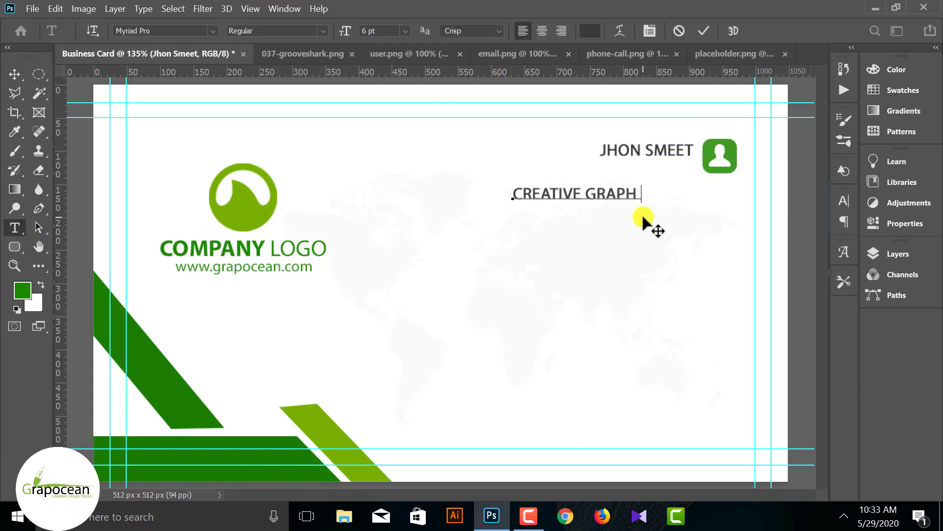
{"action": "type", "text": "IC DESINGER"}
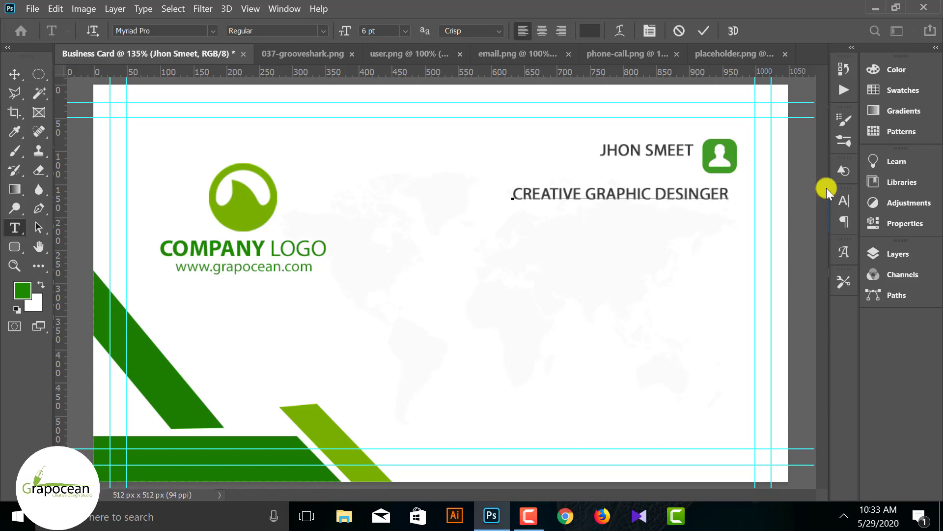
- Colour the title with the logo's green and move it up beneath the name
{"action": "left_click_drag", "start_coordinate": [724, 195], "coordinate": [288, 197]}
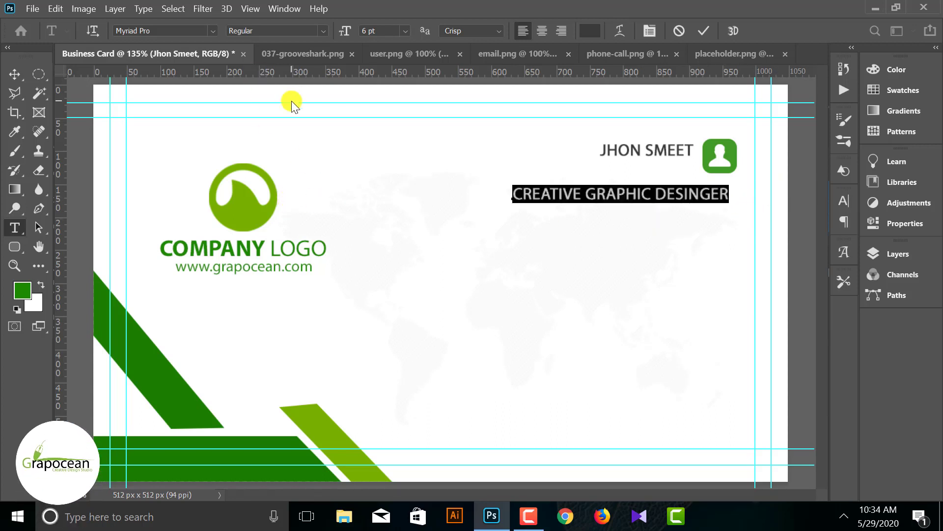
{"action": "left_click", "coordinate": [588, 35]}
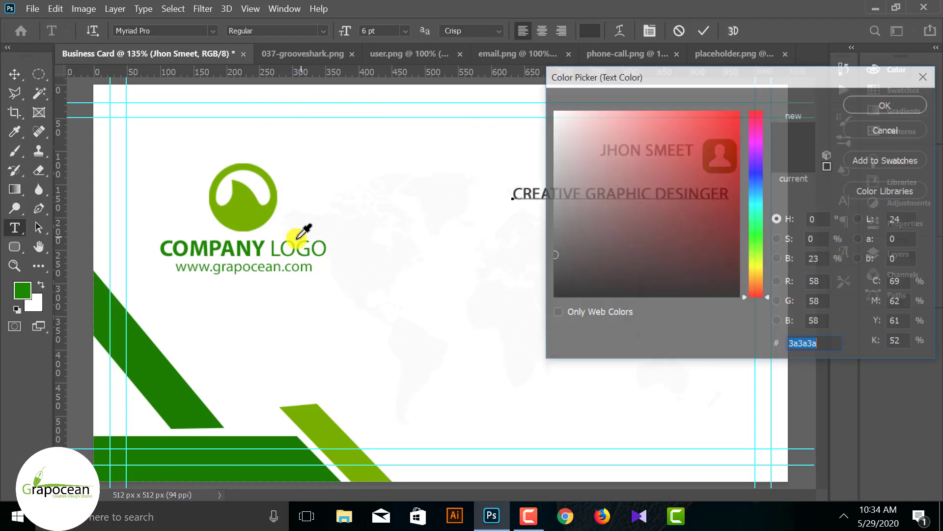
{"action": "left_click", "coordinate": [245, 185]}
{"action": "left_click", "coordinate": [886, 104]}
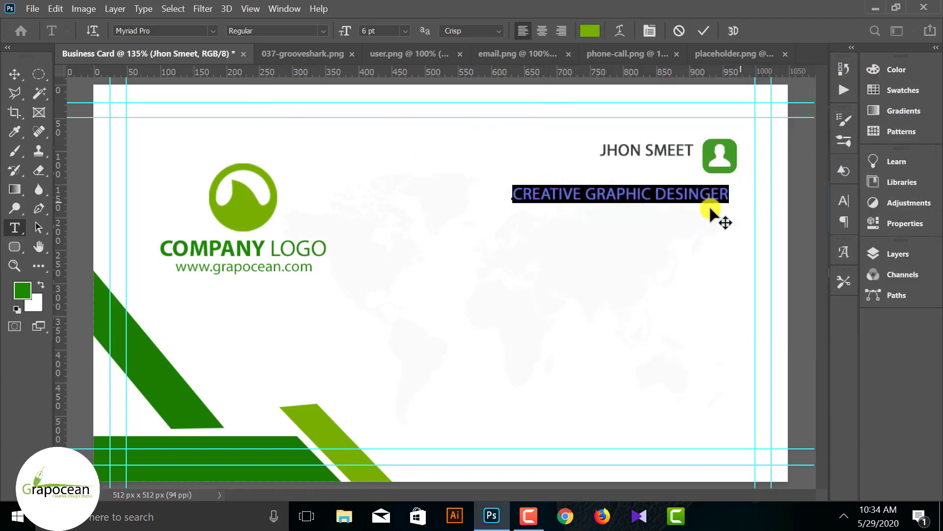
{"action": "key", "text": "Return"}
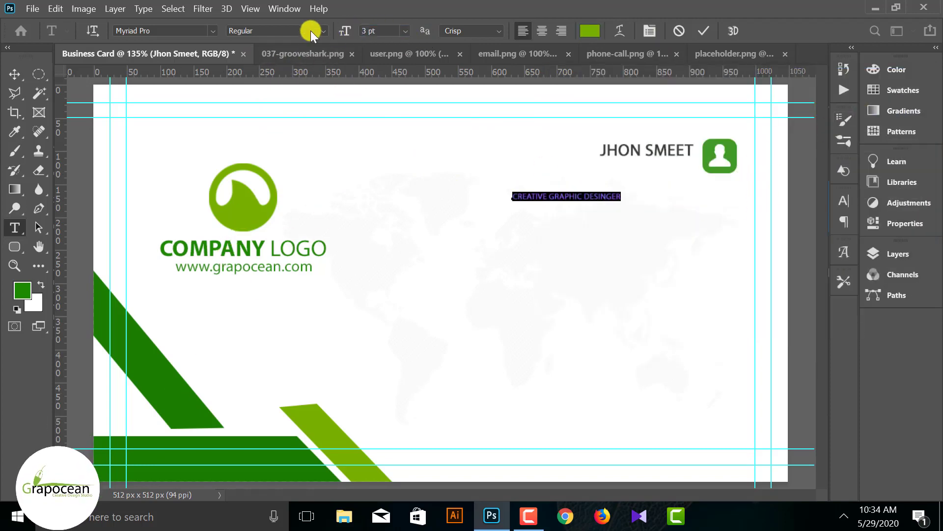
{"action": "left_click", "coordinate": [15, 74]}
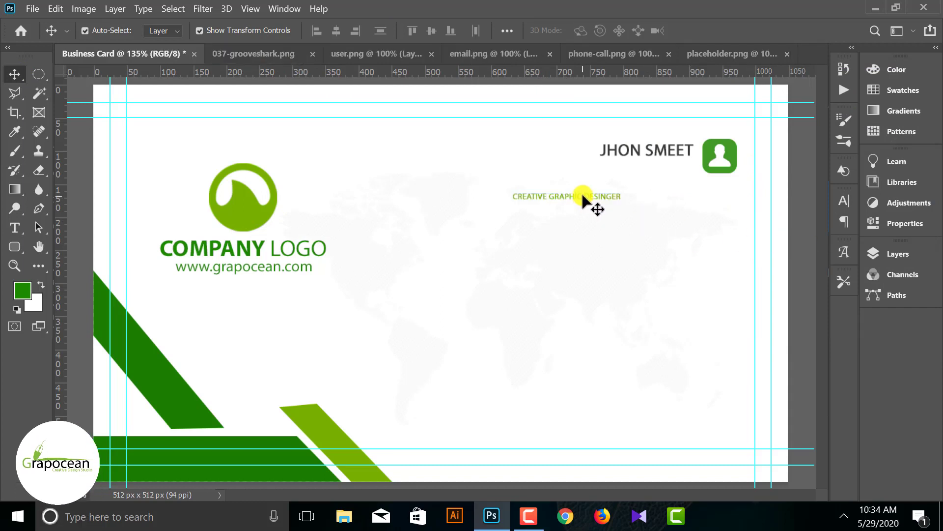
{"action": "left_click_drag", "start_coordinate": [581, 196], "coordinate": [653, 167]}
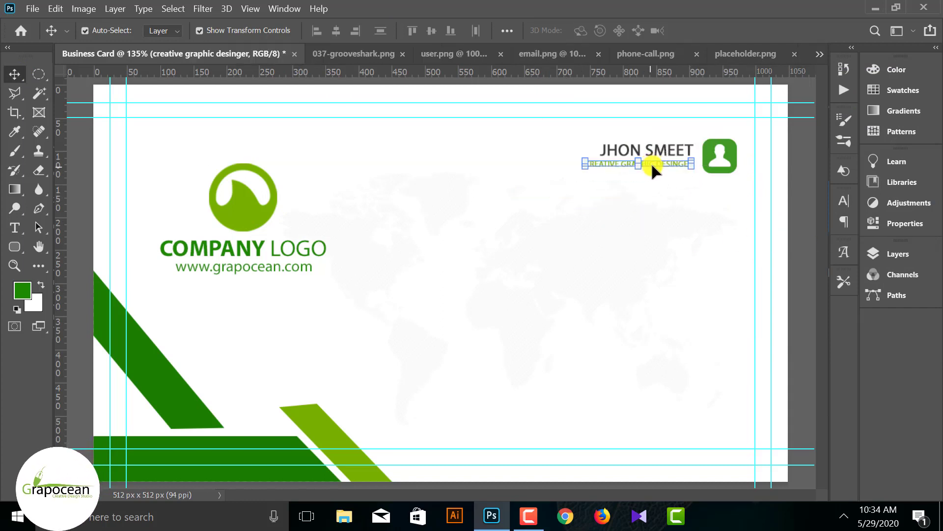
- Set the title to 4 pt and shift it left to clear the icon
{"action": "left_click", "coordinate": [18, 224]}
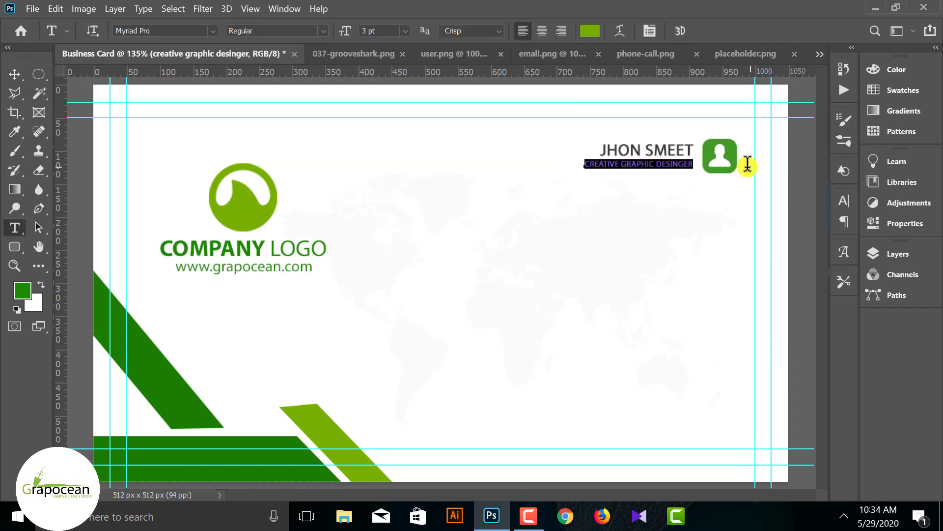
{"action": "type", "text": "4"}
{"action": "key", "text": "Return"}
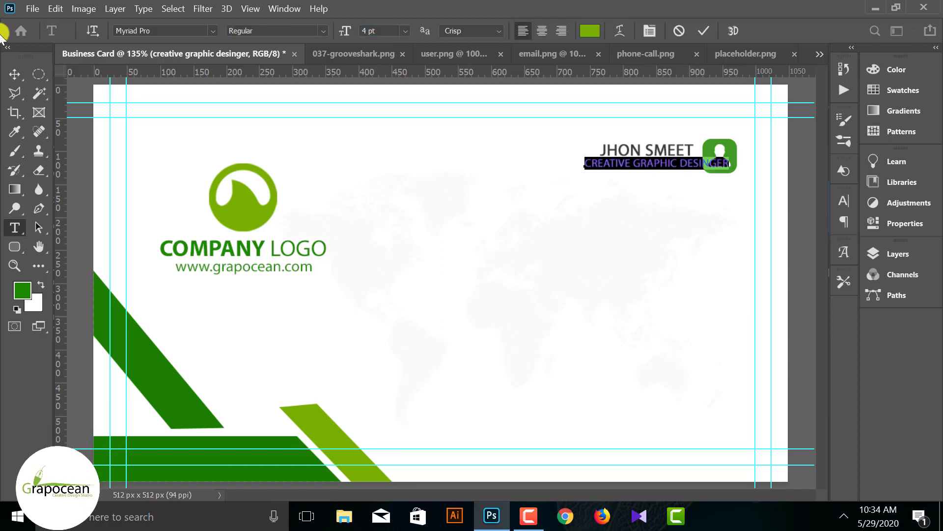
{"action": "left_click", "coordinate": [812, 213]}
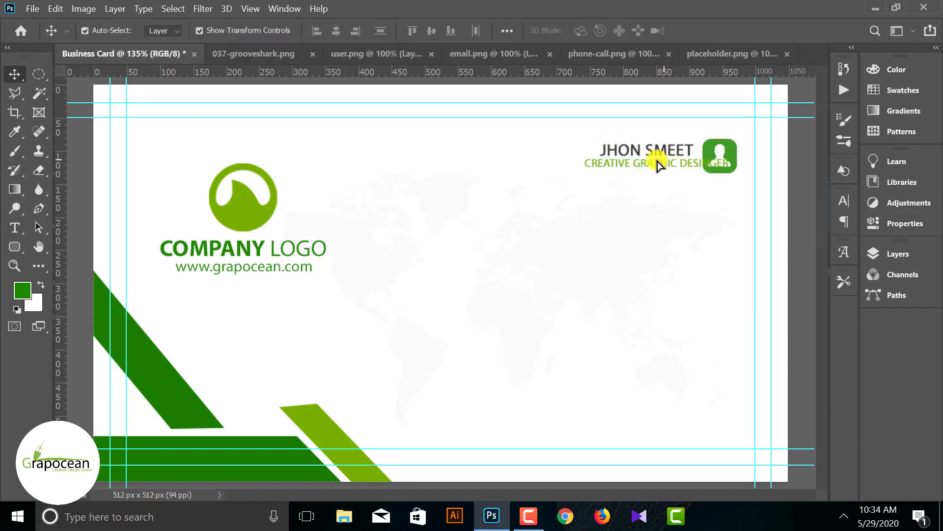
{"action": "left_click_drag", "start_coordinate": [661, 163], "coordinate": [632, 164]}
{"action": "left_click", "coordinate": [790, 220]}
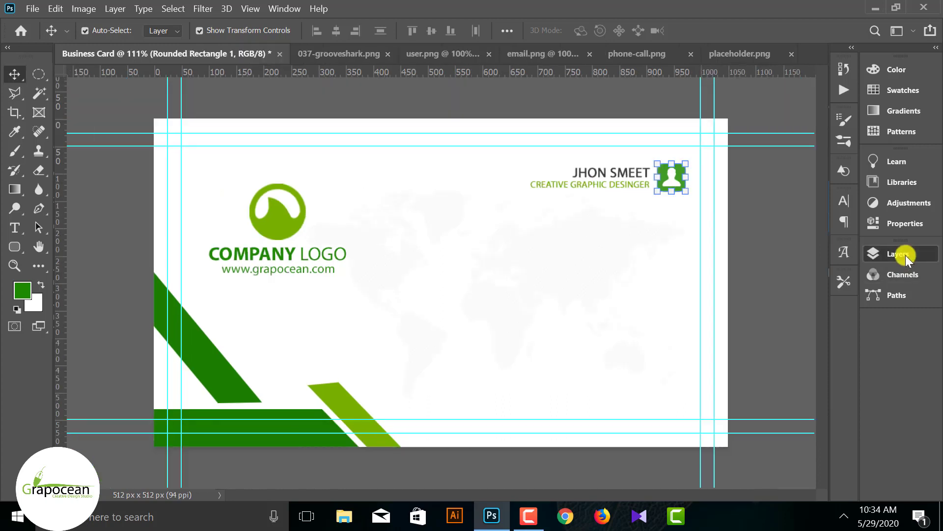
{"action": "left_click", "coordinate": [906, 258]}
{"action": "scroll", "coordinate": [686, 362], "scroll_direction": "down", "scroll_amount": 2}
{"action": "scroll", "coordinate": [694, 378], "scroll_direction": "up", "scroll_amount": 2}
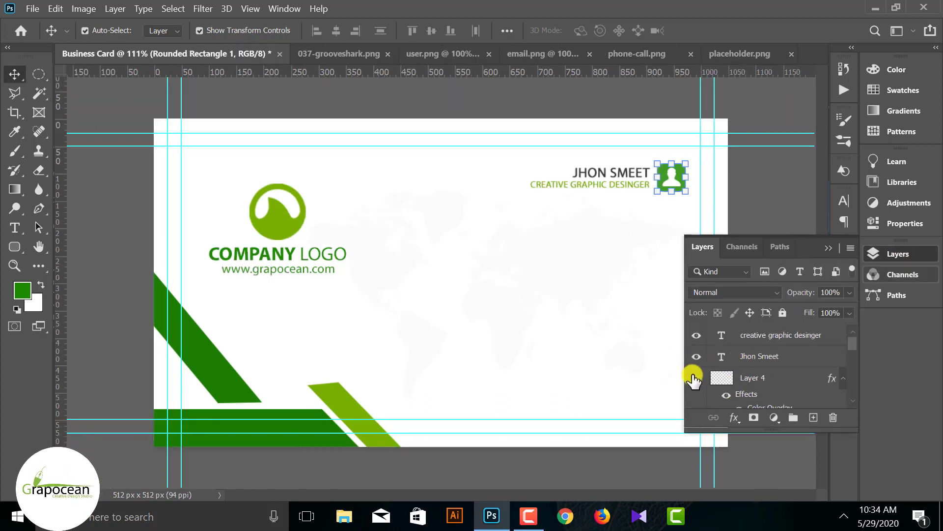
- Move Rounded Rectangle 1 above Layer 4 in the layer stack
{"action": "scroll", "coordinate": [698, 382], "scroll_direction": "down", "scroll_amount": 2}
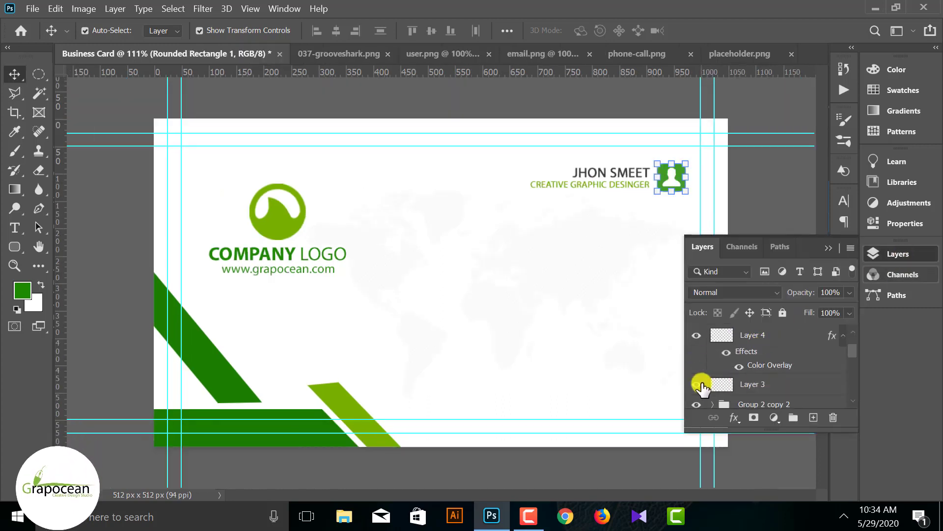
{"action": "left_click", "coordinate": [774, 458]}
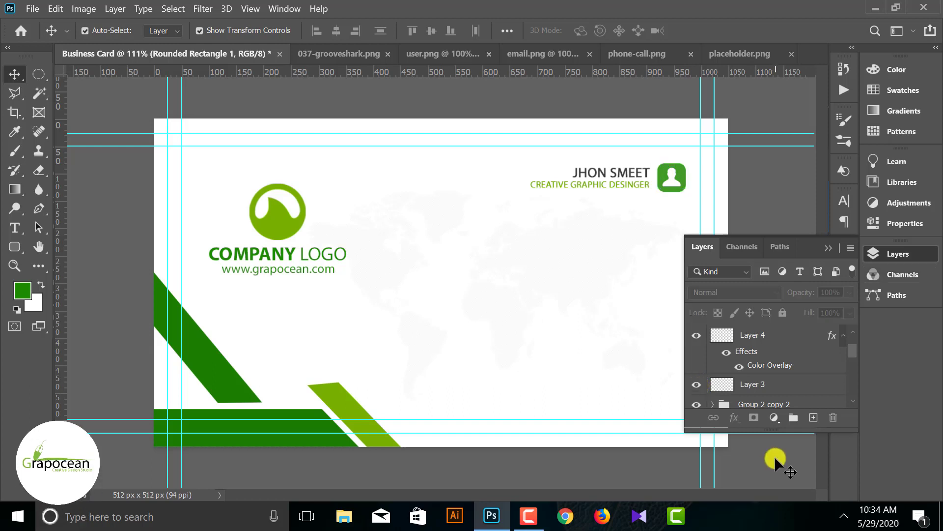
{"action": "left_click", "coordinate": [683, 179]}
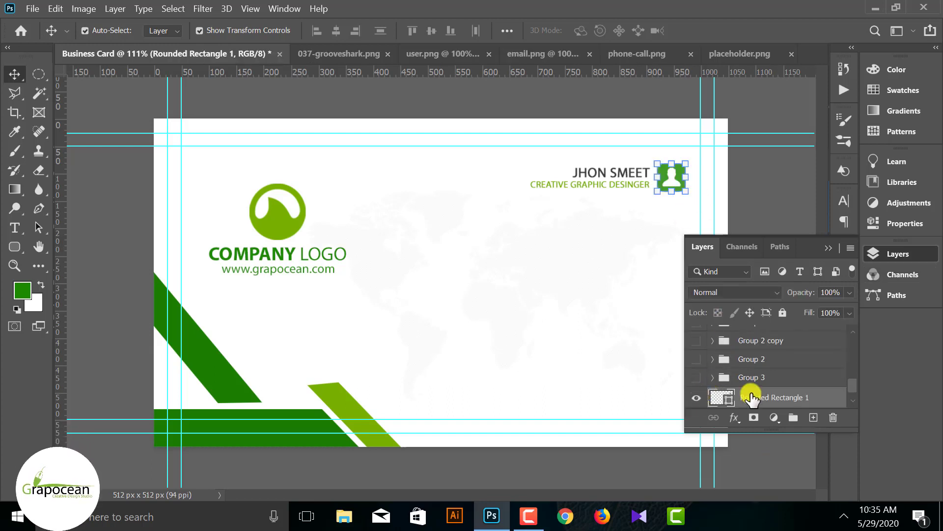
{"action": "scroll", "coordinate": [762, 395], "scroll_direction": "down", "scroll_amount": 3}
{"action": "scroll", "coordinate": [770, 391], "scroll_direction": "up", "scroll_amount": 3}
{"action": "left_click_drag", "start_coordinate": [761, 401], "coordinate": [772, 380]}
{"action": "scroll", "coordinate": [773, 377], "scroll_direction": "down", "scroll_amount": 1}
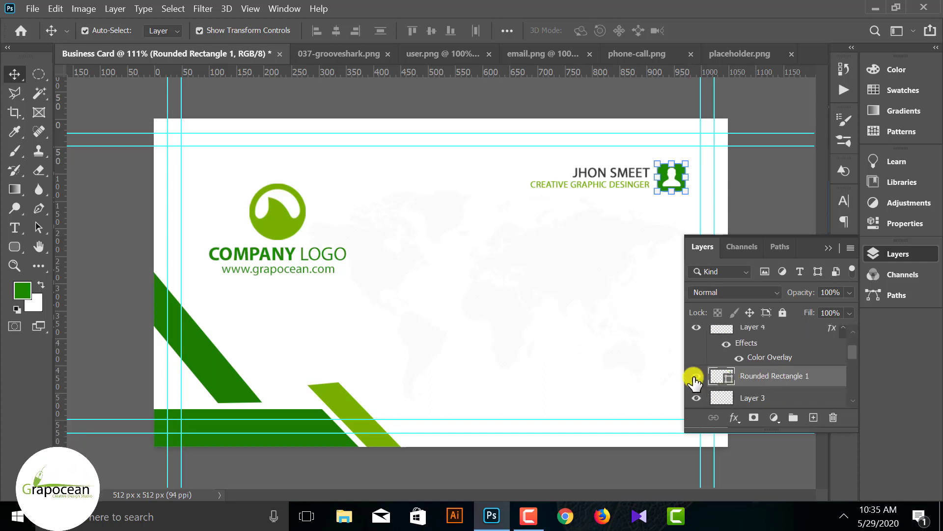
- Change the rounded square's fill to dark grey #555555
{"action": "double_click", "coordinate": [729, 377]}
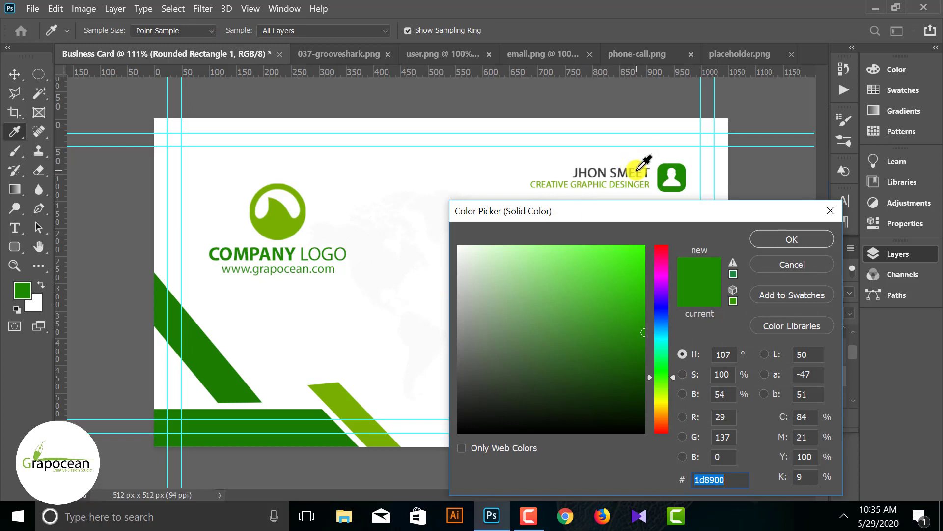
{"action": "left_click", "coordinate": [640, 157]}
{"action": "mouse_move", "coordinate": [488, 374]}
{"action": "left_mouse_down"}
{"action": "mouse_move", "coordinate": [427, 387]}
{"action": "mouse_move", "coordinate": [423, 398]}
{"action": "left_mouse_up"}
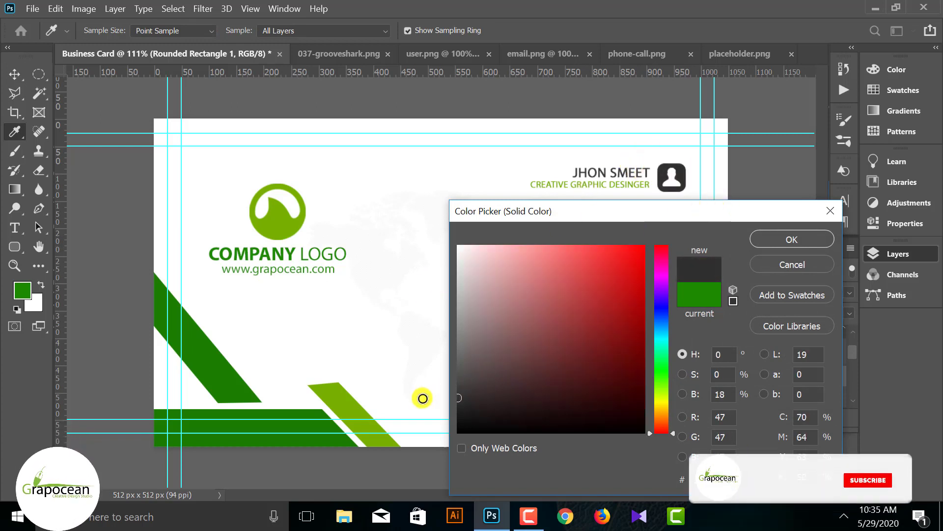
{"action": "left_click", "coordinate": [274, 219]}
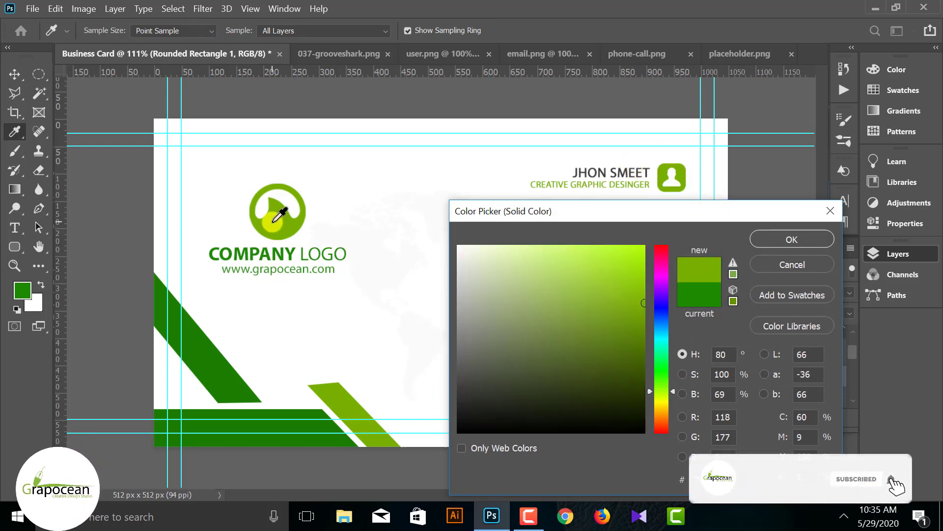
{"action": "left_click", "coordinate": [411, 453]}
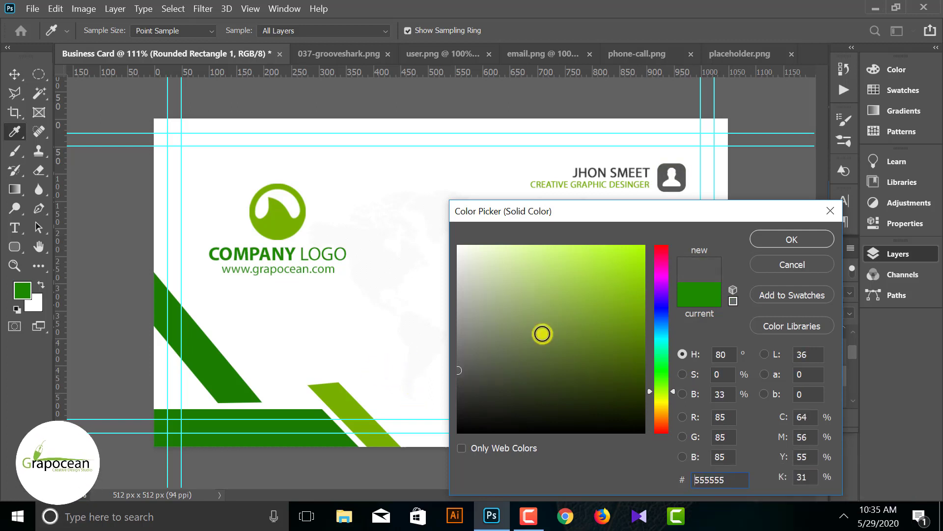
{"action": "left_click", "coordinate": [802, 240]}
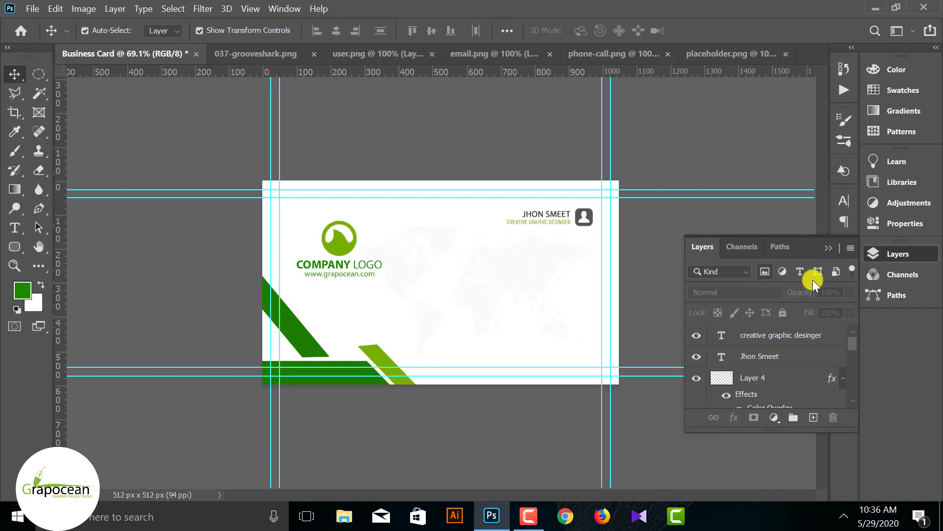
- Group the name, job title, icon square and person icon layers into Group 4
{"action": "left_click", "coordinate": [768, 338]}
{"action": "left_click", "coordinate": [761, 359]}
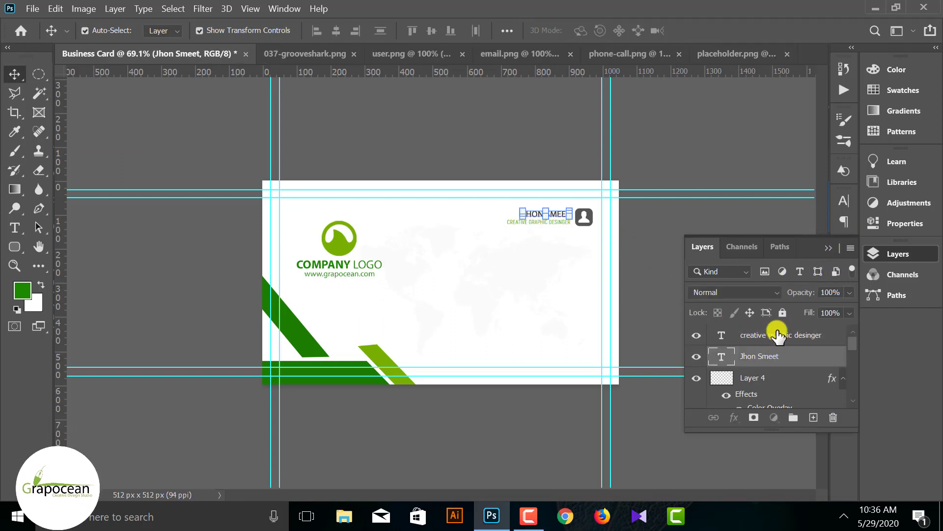
{"action": "left_click", "coordinate": [779, 334], "text": "ctrl"}
{"action": "scroll", "coordinate": [770, 363], "scroll_direction": "down", "scroll_amount": 1}
{"action": "left_click", "coordinate": [772, 359], "text": "ctrl"}
{"action": "scroll", "coordinate": [779, 361], "scroll_direction": "down", "scroll_amount": 2}
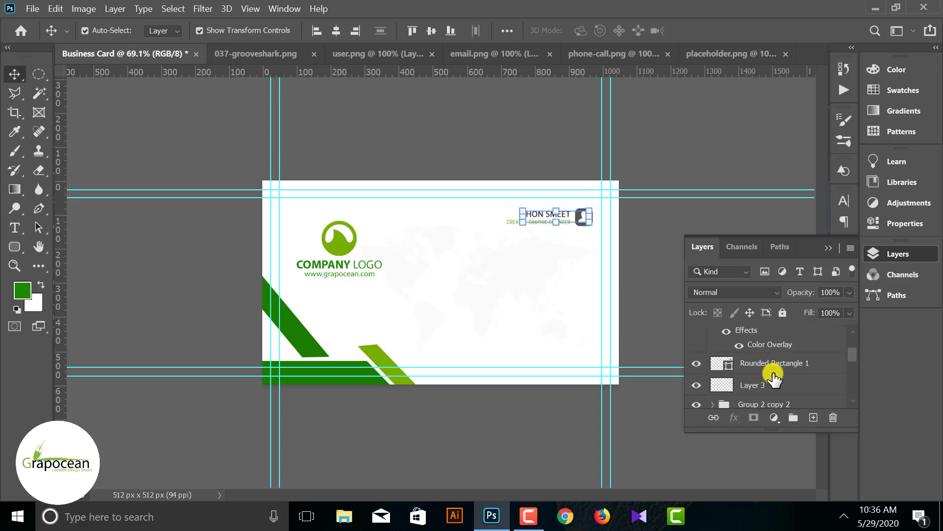
{"action": "left_click", "coordinate": [771, 369], "text": "ctrl"}
{"action": "left_click", "coordinate": [761, 385], "text": "ctrl"}
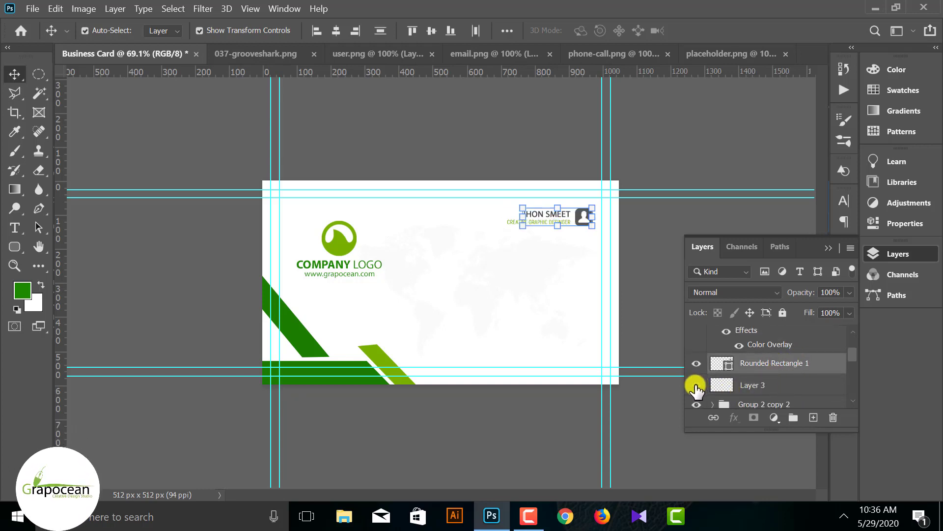
{"action": "scroll", "coordinate": [786, 373], "scroll_direction": "up", "scroll_amount": 2}
{"action": "key", "text": "ctrl+g"}
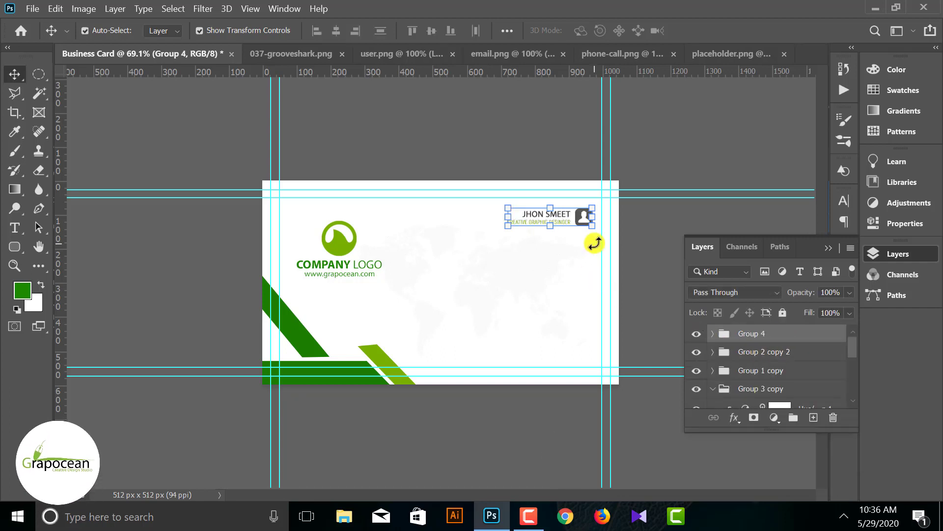
- Scale the grouped name block slightly larger toward the top-right and commit
{"action": "key", "text": "ctrl+t"}
{"action": "left_click_drag", "start_coordinate": [596, 228], "coordinate": [580, 216]}
{"action": "key", "text": "ctrl+z"}
{"action": "left_click", "coordinate": [730, 31]}
{"action": "left_click", "coordinate": [655, 252]}
- Make the name JHON SMEET bold with the Type tool
{"action": "key", "text": "ctrl+1"}
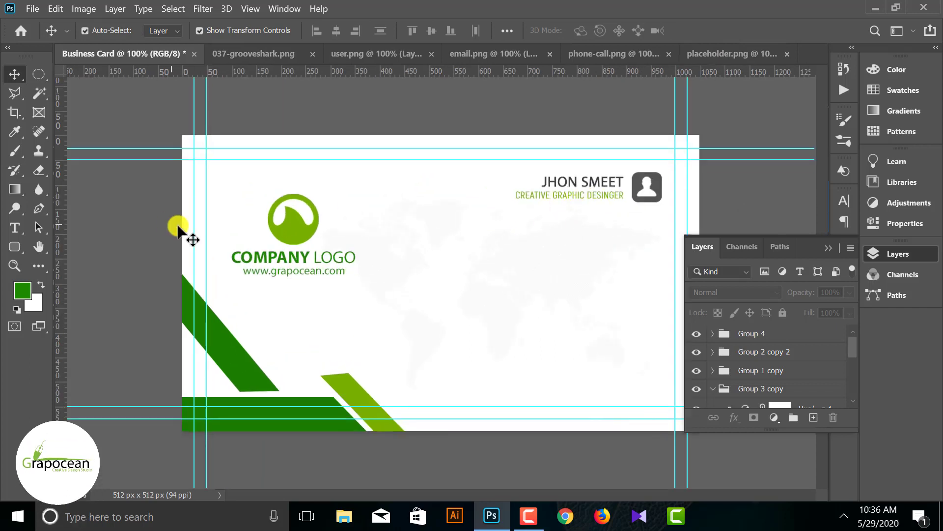
{"action": "left_click", "coordinate": [14, 228]}
{"action": "left_click_drag", "start_coordinate": [542, 182], "coordinate": [624, 182]}
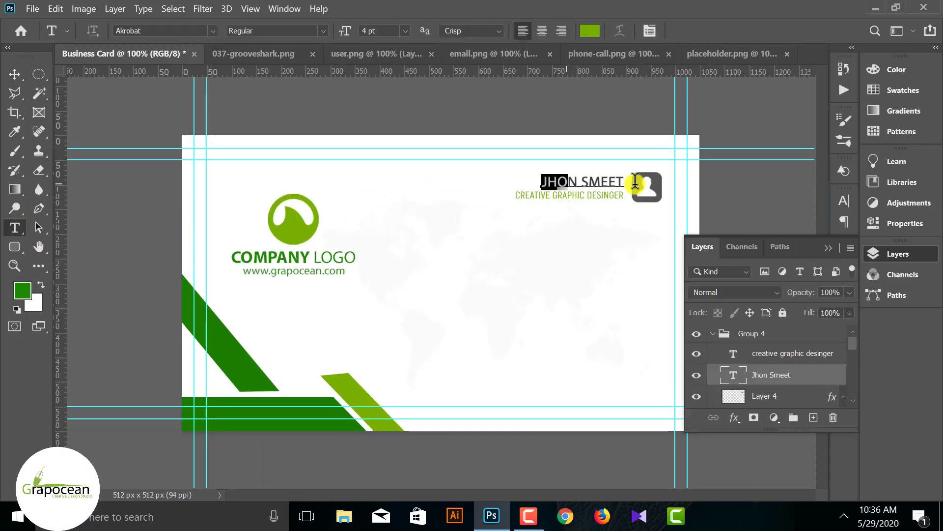
{"action": "left_click", "coordinate": [323, 31]}
{"action": "left_click", "coordinate": [285, 68]}
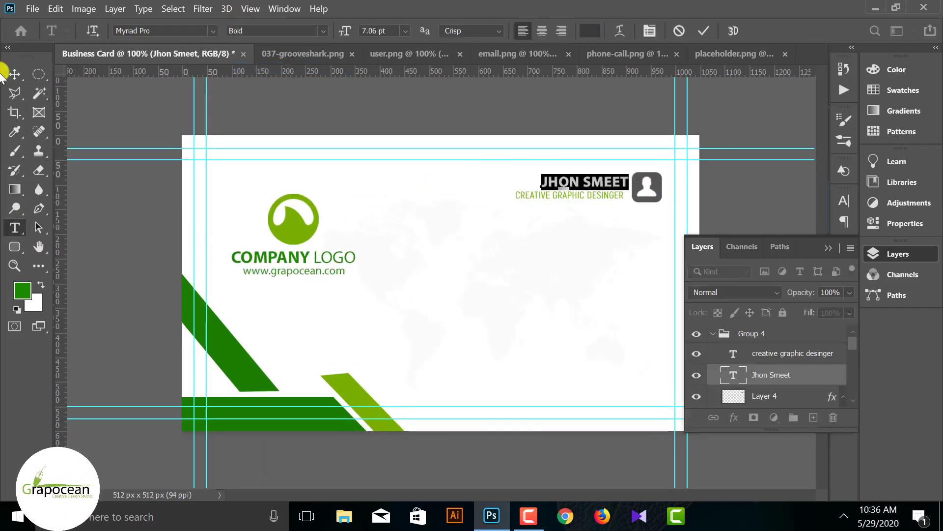
{"action": "left_click", "coordinate": [14, 74]}
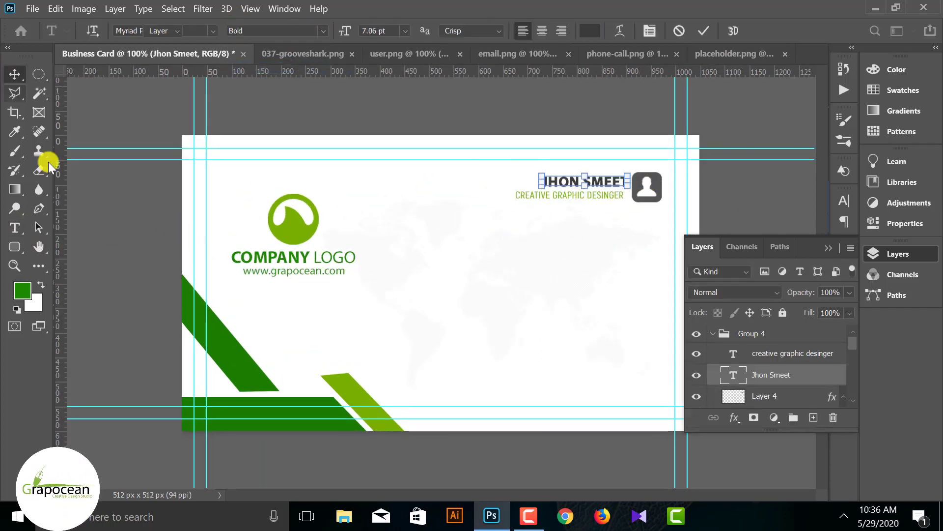
- Pick the Rounded Rectangle tool and add a new empty layer above Group 4
{"action": "left_click", "coordinate": [718, 181]}
{"action": "scroll", "coordinate": [525, 252], "scroll_direction": "down", "scroll_amount": 2}
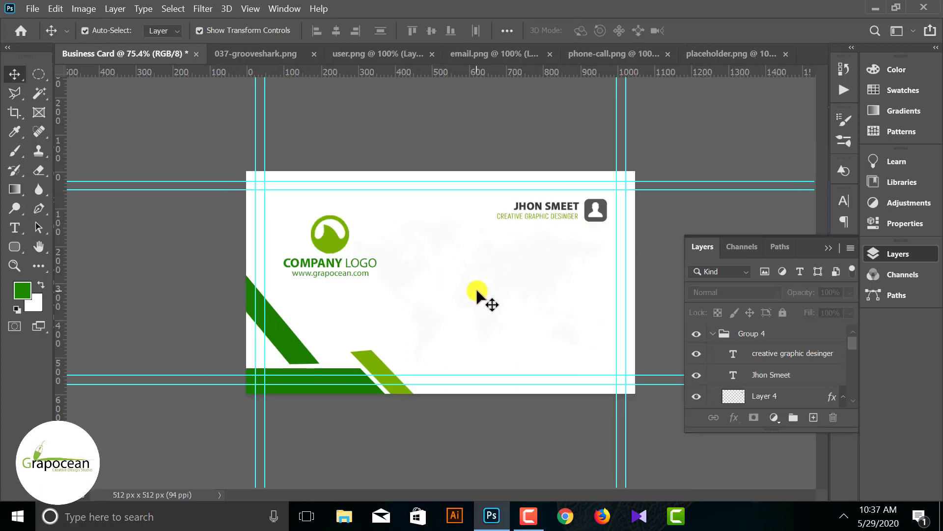
{"action": "left_click", "coordinate": [26, 8]}
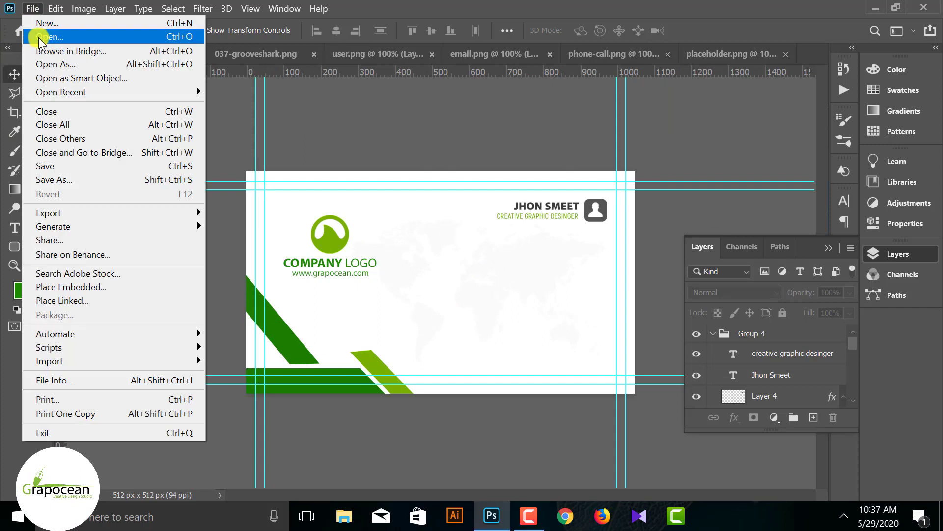
{"action": "left_click", "coordinate": [219, 246]}
{"action": "left_click", "coordinate": [14, 248]}
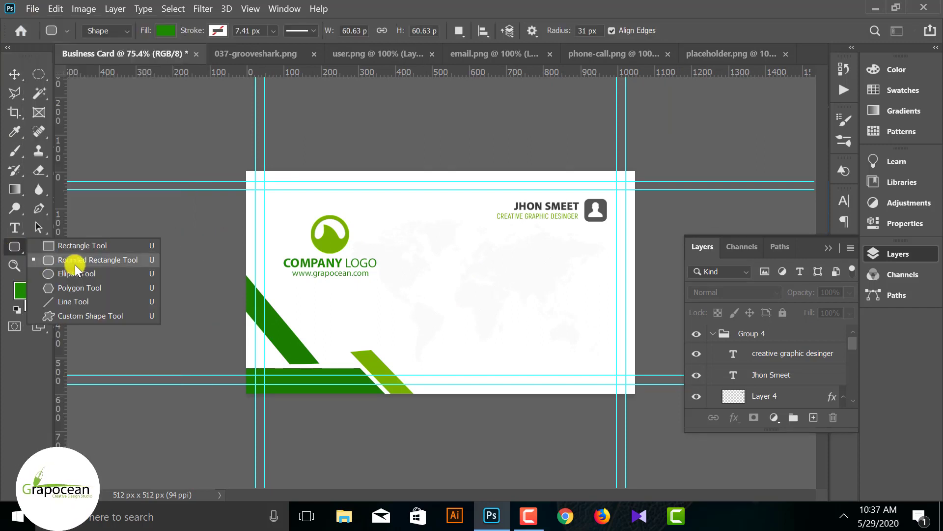
{"action": "left_click", "coordinate": [74, 263]}
{"action": "left_click", "coordinate": [832, 250]}
{"action": "left_click", "coordinate": [900, 255]}
{"action": "left_click", "coordinate": [778, 338]}
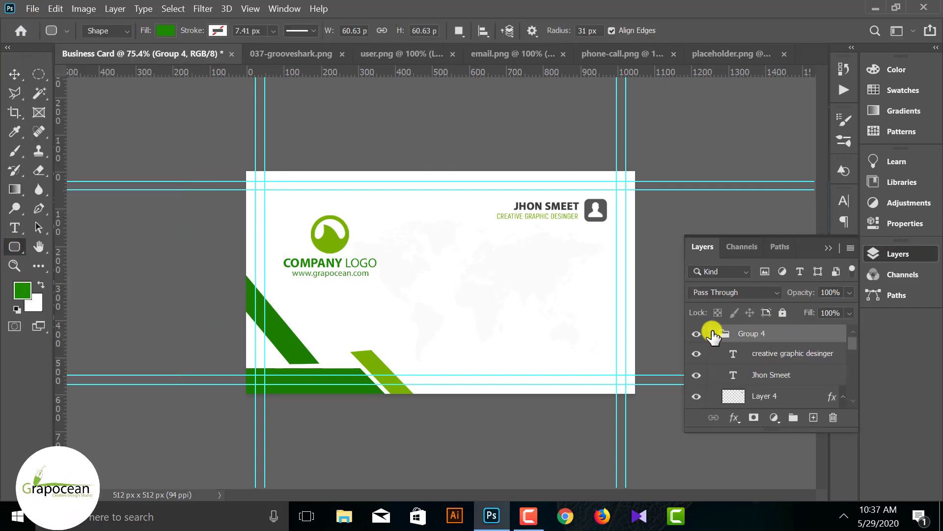
{"action": "left_click", "coordinate": [813, 417]}
- Draw a 54 × 54 px green square with 9 px corners and move it below the name block
{"action": "left_click_drag", "start_coordinate": [591, 279], "coordinate": [592, 279]}
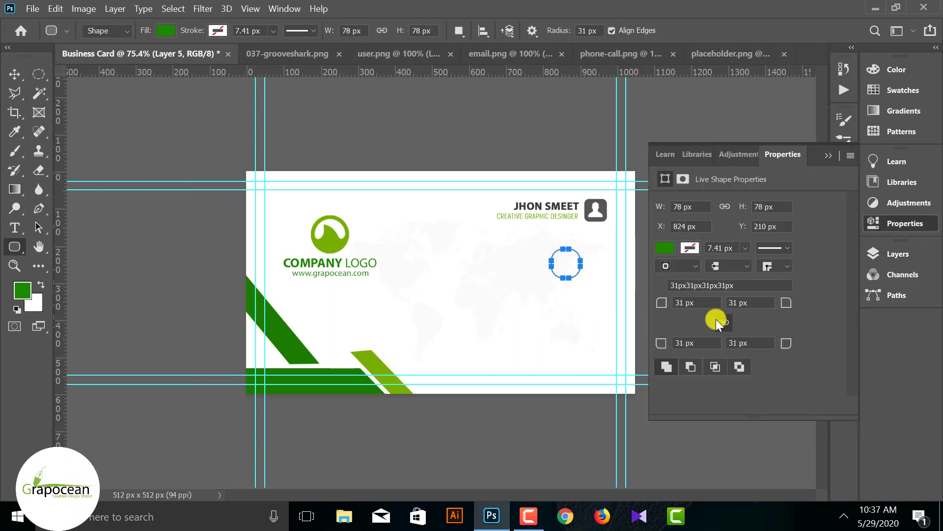
{"action": "left_click_drag", "start_coordinate": [665, 302], "coordinate": [656, 307]}
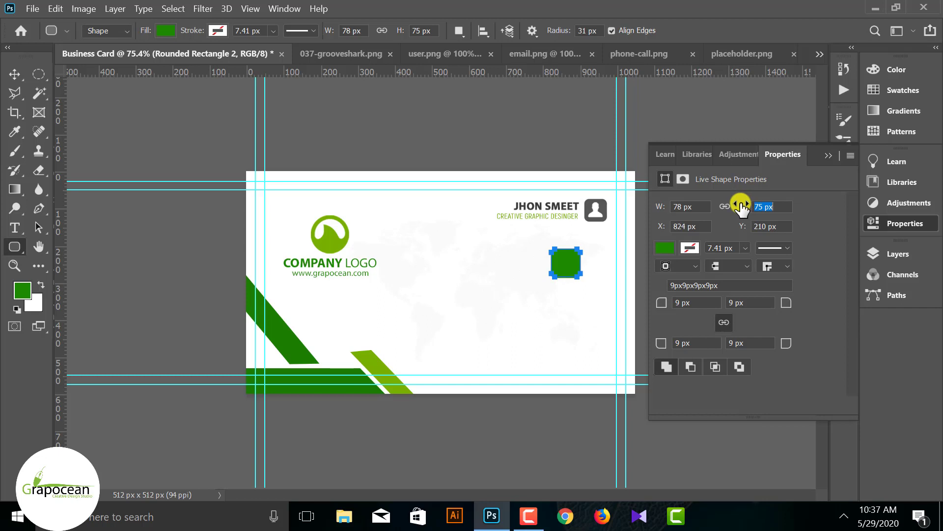
{"action": "left_click_drag", "start_coordinate": [739, 204], "coordinate": [739, 205]}
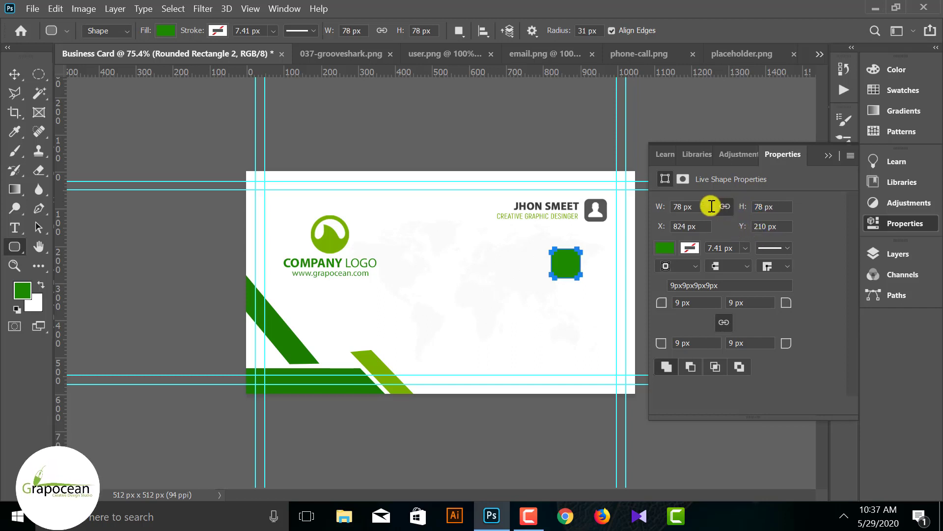
{"action": "left_click_drag", "start_coordinate": [669, 208], "coordinate": [644, 209]}
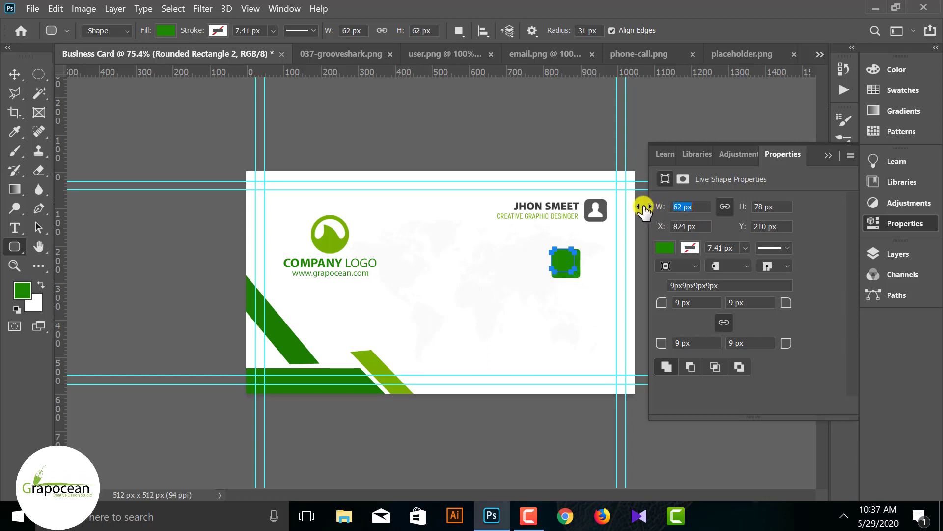
{"action": "left_click", "coordinate": [13, 74]}
{"action": "left_click", "coordinate": [578, 276]}
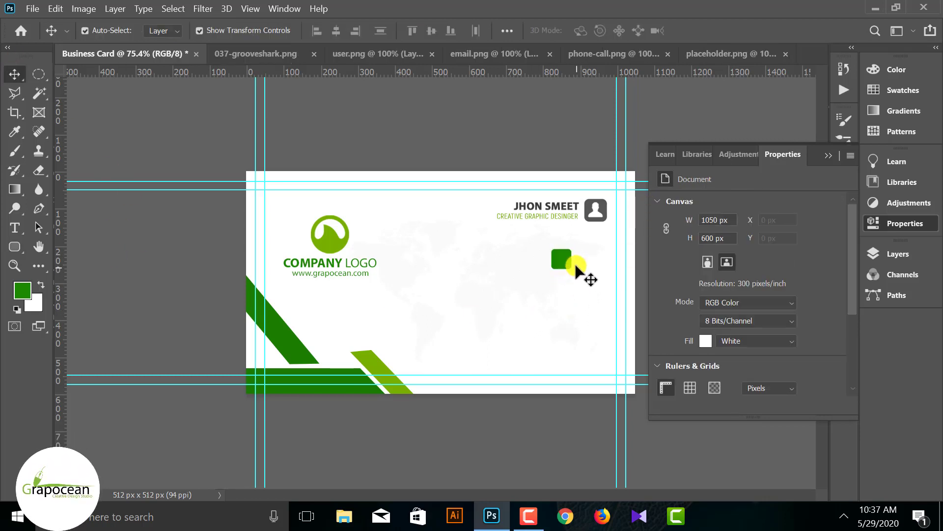
{"action": "left_click_drag", "start_coordinate": [590, 270], "coordinate": [597, 261]}
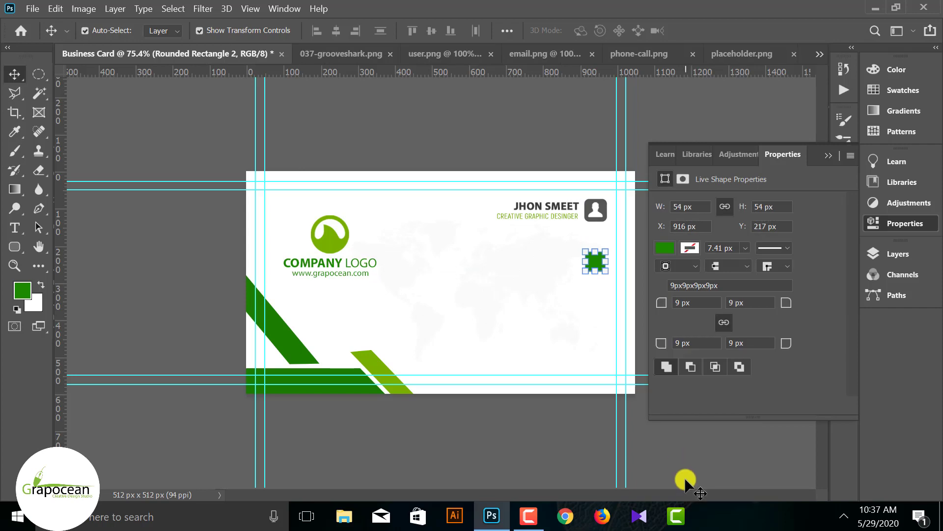
- Select the green square's layer and open its layer styles
{"action": "left_click", "coordinate": [684, 462]}
{"action": "left_click", "coordinate": [598, 263]}
{"action": "left_click", "coordinate": [818, 152]}
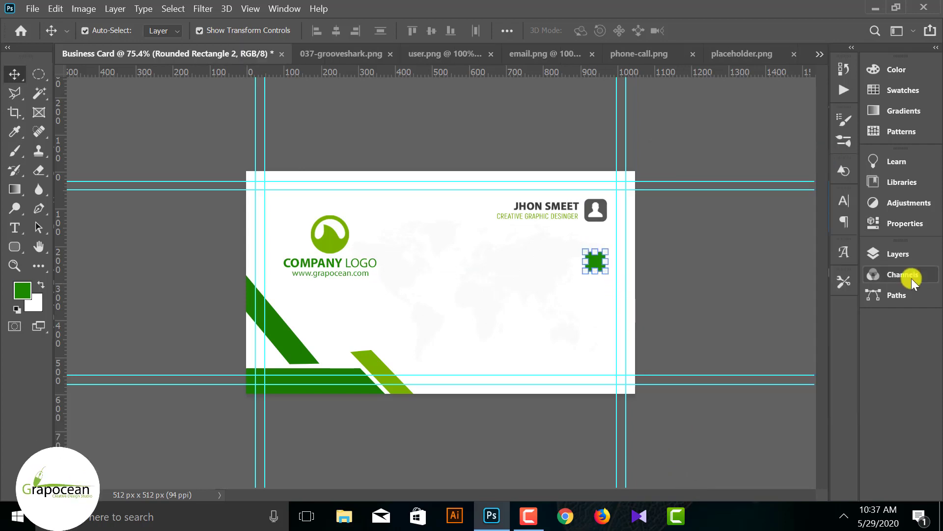
{"action": "left_click", "coordinate": [880, 254]}
{"action": "right_click", "coordinate": [799, 334]}
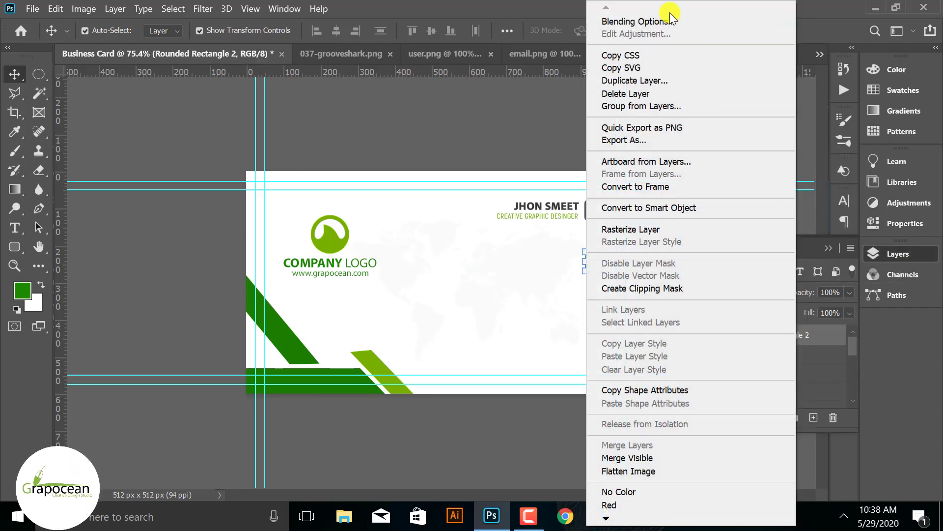
{"action": "left_click", "coordinate": [638, 21]}
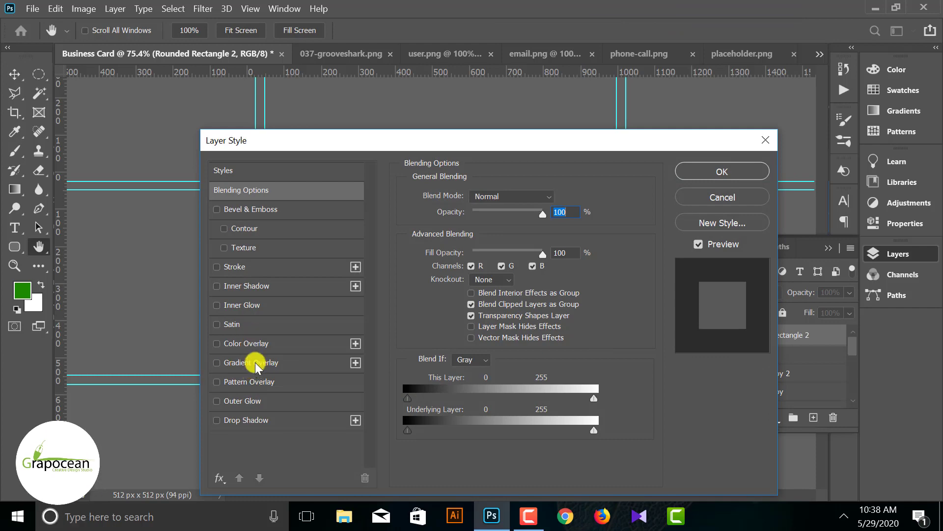
- Apply a green gradient overlay from the Modern gradient presets at 100% opacity
{"action": "left_click", "coordinate": [253, 363]}
{"action": "left_click_drag", "start_coordinate": [561, 139], "coordinate": [851, 299]}
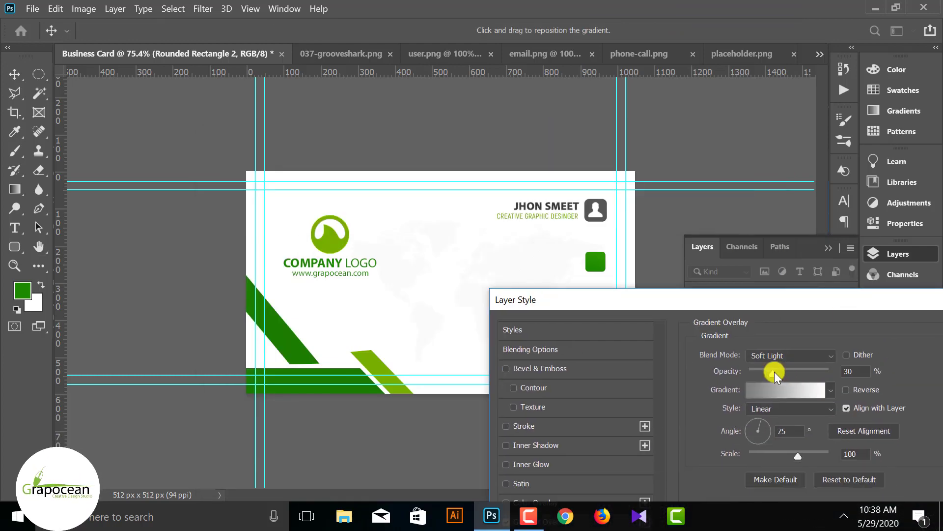
{"action": "left_click", "coordinate": [832, 390]}
{"action": "scroll", "coordinate": [682, 474], "scroll_direction": "down", "scroll_amount": 5}
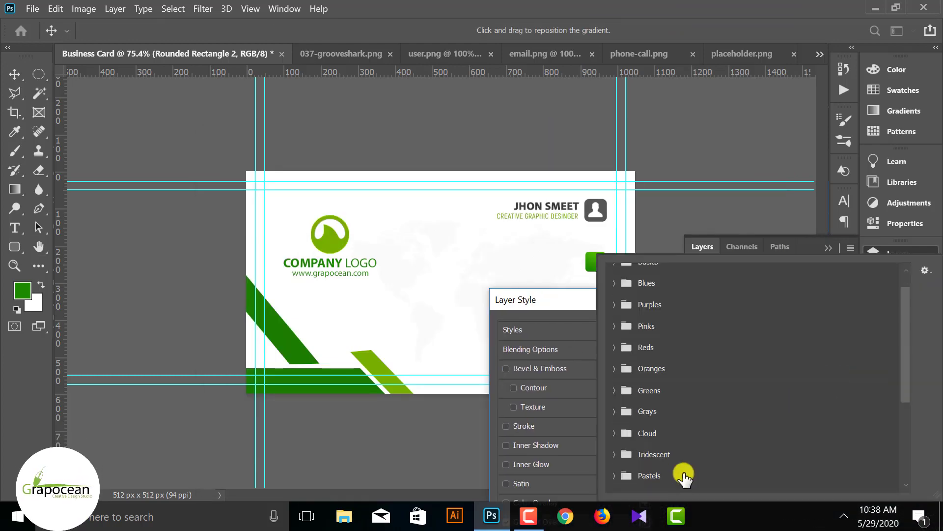
{"action": "scroll", "coordinate": [684, 476], "scroll_direction": "down", "scroll_amount": 1}
{"action": "left_click", "coordinate": [615, 475]}
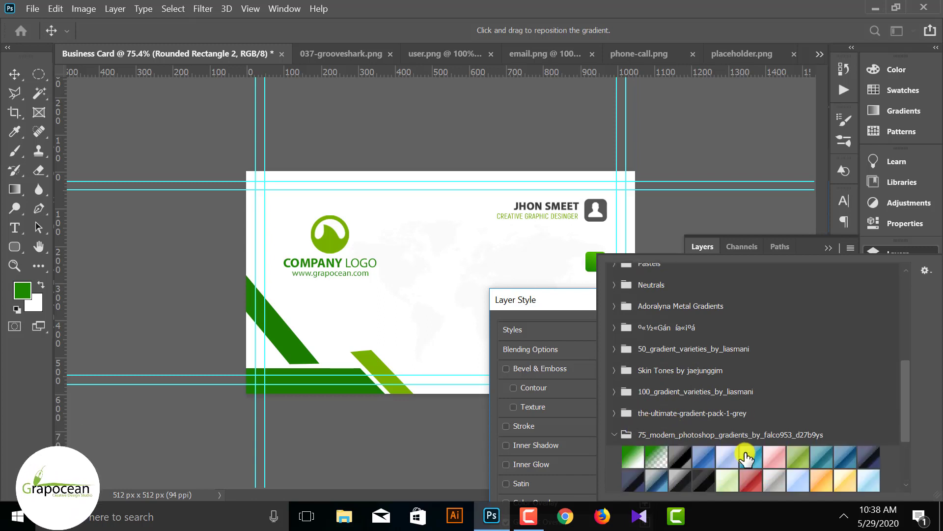
{"action": "scroll", "coordinate": [749, 453], "scroll_direction": "down", "scroll_amount": 3}
{"action": "scroll", "coordinate": [749, 454], "scroll_direction": "down", "scroll_amount": 1}
{"action": "left_click", "coordinate": [822, 432]}
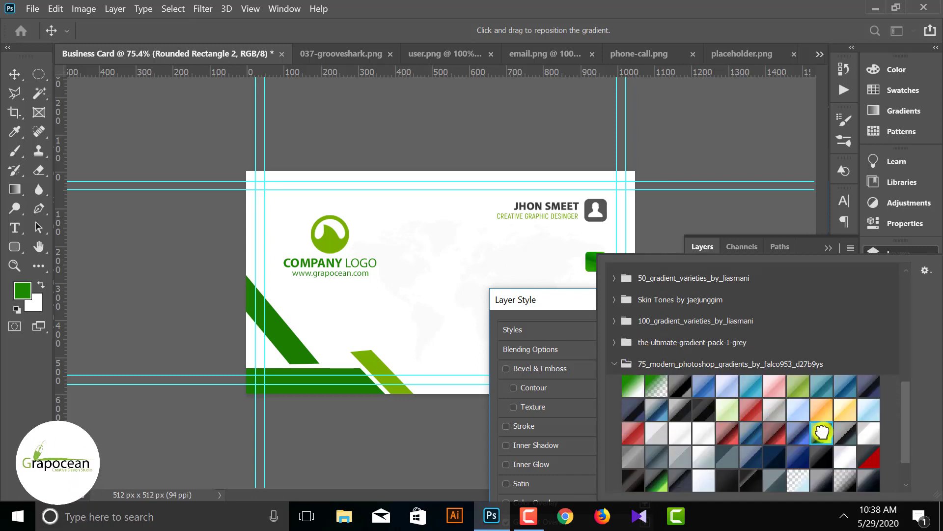
{"action": "left_click", "coordinate": [555, 303]}
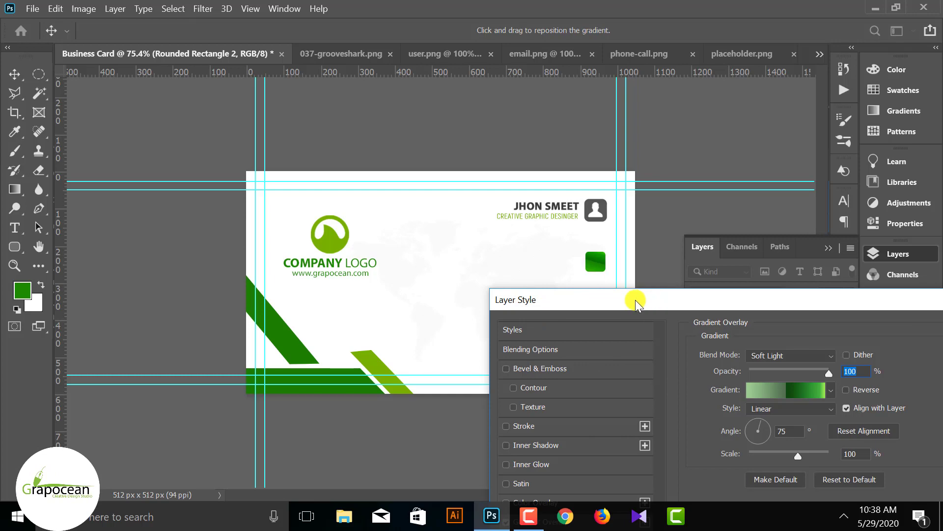
{"action": "left_click_drag", "start_coordinate": [638, 304], "coordinate": [507, 294]}
{"action": "left_click", "coordinate": [878, 344]}
- Alt-drag two copies of the square downward to stack three green squares
{"action": "left_click", "coordinate": [828, 249]}
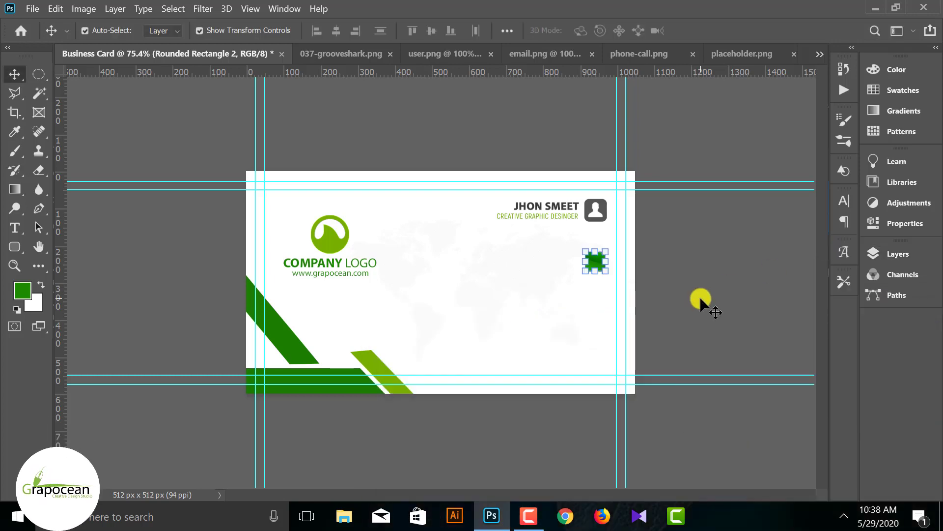
{"action": "left_click", "coordinate": [93, 194]}
{"action": "scroll", "coordinate": [632, 262], "scroll_direction": "up", "scroll_amount": 1}
{"action": "left_click", "coordinate": [646, 259]}
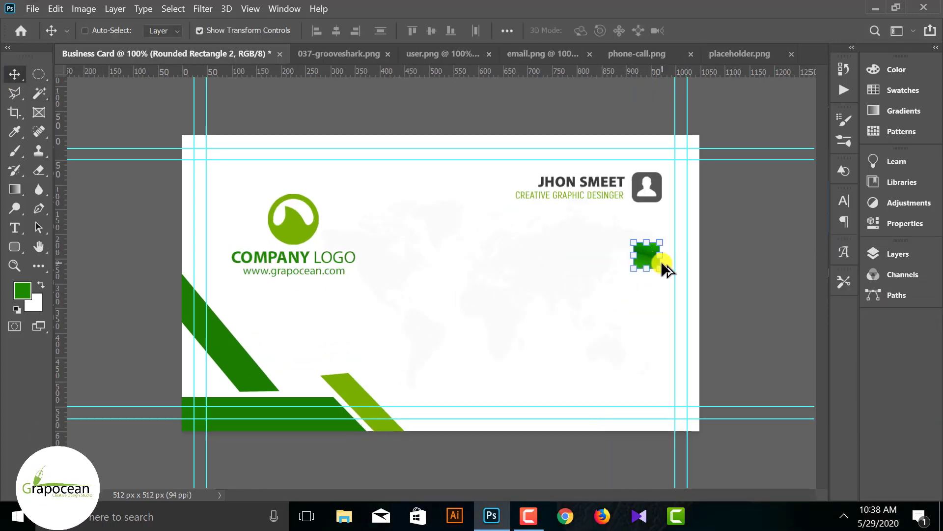
{"action": "scroll", "coordinate": [661, 261], "scroll_direction": "up", "scroll_amount": 1}
{"action": "left_click_drag", "start_coordinate": [726, 248], "coordinate": [719, 293]}
{"action": "left_click", "coordinate": [792, 318]}
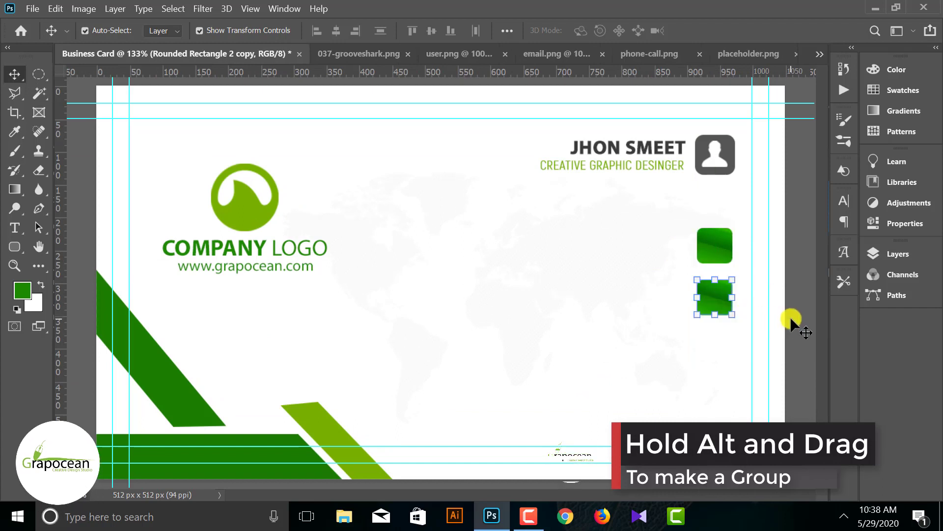
{"action": "left_click_drag", "start_coordinate": [704, 331], "coordinate": [712, 350]}
{"action": "left_click", "coordinate": [792, 324]}
{"action": "scroll", "coordinate": [490, 354], "scroll_direction": "down", "scroll_amount": 6}
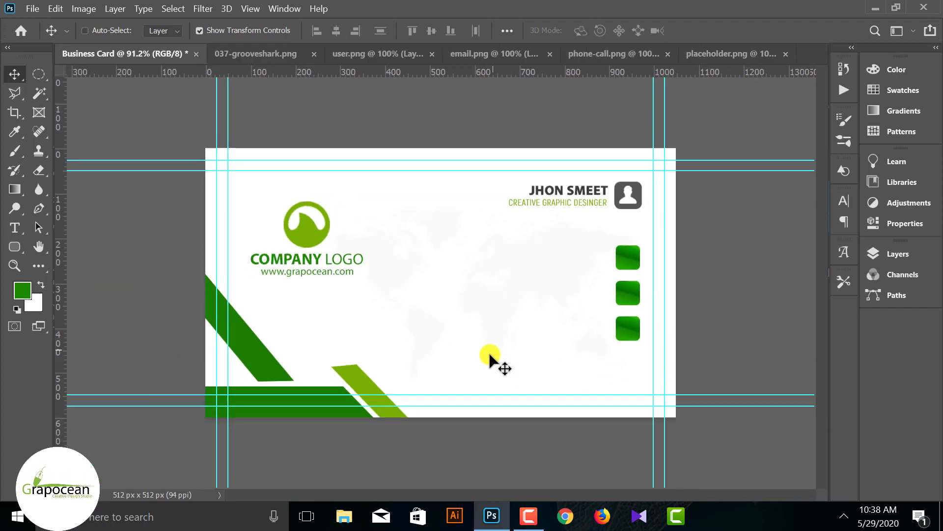
- Close the user silhouette and grooveshark documents and delete the X mark from the phone icon
{"action": "left_click", "coordinate": [294, 56]}
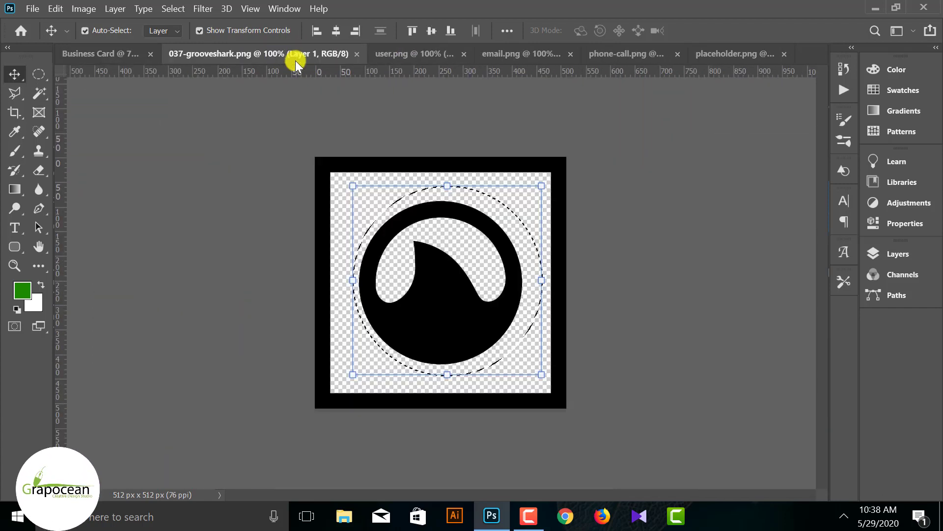
{"action": "left_click", "coordinate": [397, 52]}
{"action": "left_click", "coordinate": [432, 53]}
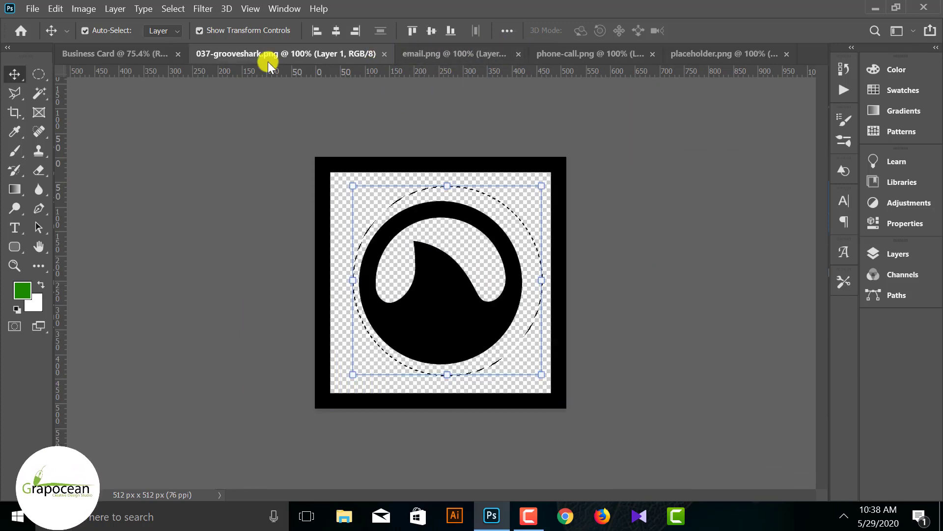
{"action": "left_click", "coordinate": [384, 54]}
{"action": "left_click", "coordinate": [447, 53]}
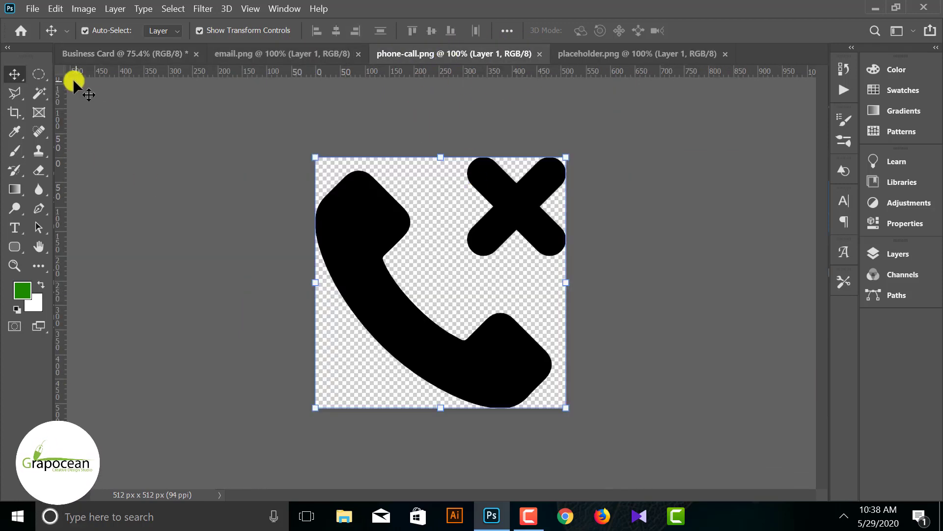
{"action": "key", "text": "m"}
{"action": "left_click_drag", "start_coordinate": [646, 279], "coordinate": [654, 297]}
{"action": "key", "text": "Delete"}
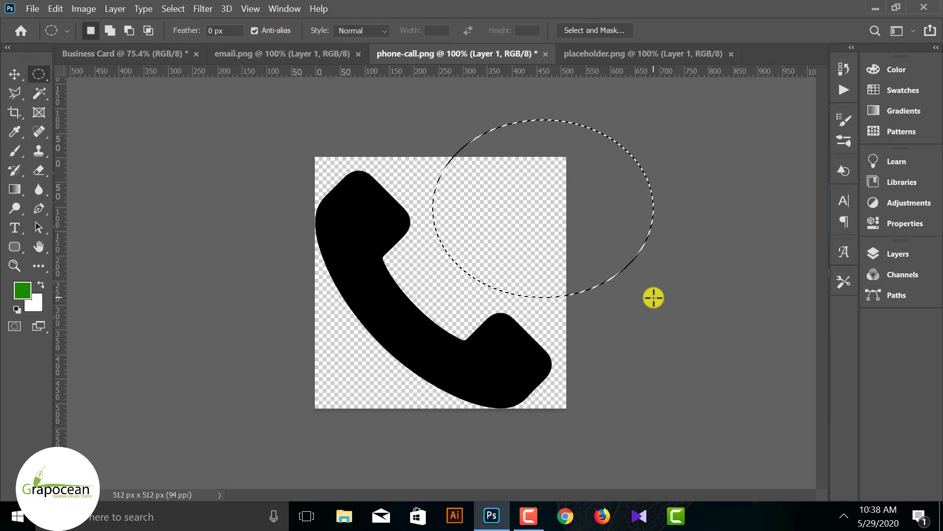
{"action": "left_click", "coordinate": [177, 318]}
- Turn the phone icon white with a Color Overlay layer style
{"action": "left_click", "coordinate": [23, 77]}
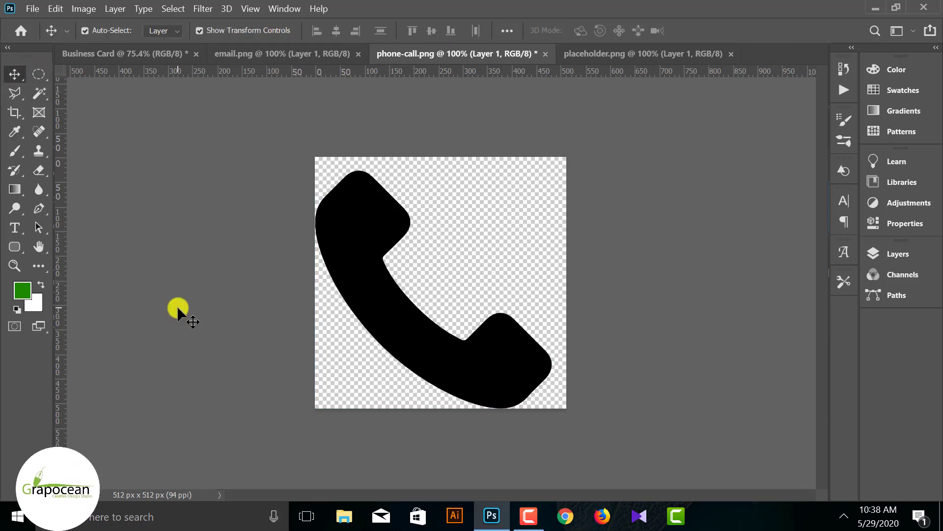
{"action": "left_click", "coordinate": [904, 255]}
{"action": "right_click", "coordinate": [779, 347]}
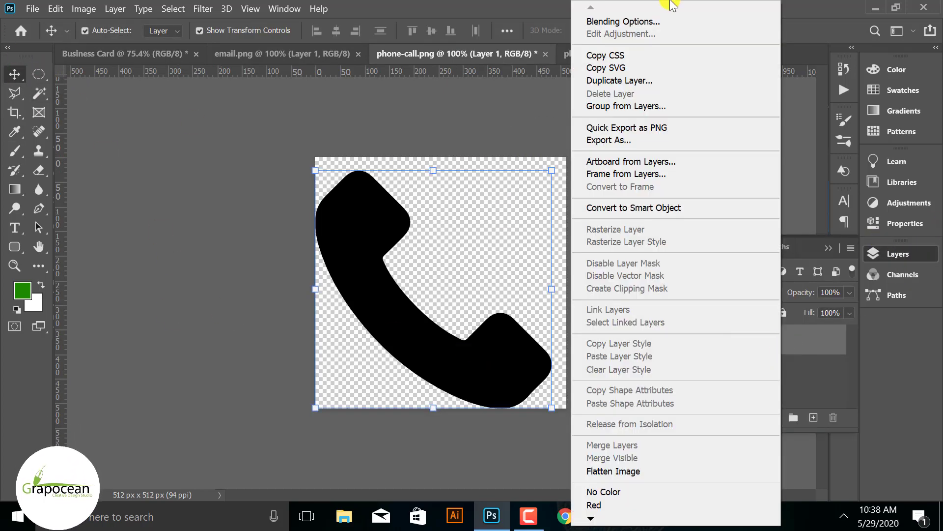
{"action": "left_click", "coordinate": [653, 25]}
{"action": "left_click", "coordinate": [408, 343]}
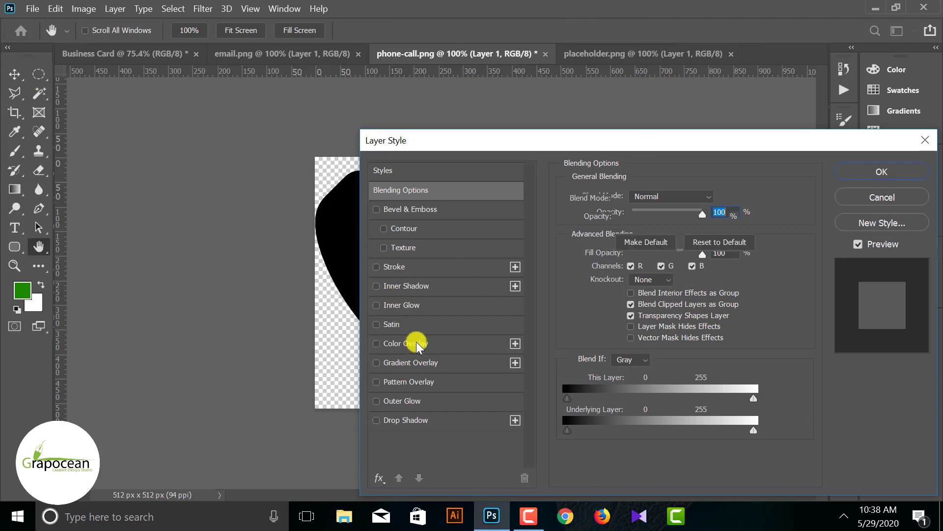
{"action": "left_click", "coordinate": [872, 173]}
- Drag the white phone icon into the business card document
{"action": "left_click_drag", "start_coordinate": [269, 303], "coordinate": [545, 290]}
{"action": "scroll", "coordinate": [631, 312], "scroll_direction": "down", "scroll_amount": 4}
{"action": "scroll", "coordinate": [563, 279], "scroll_direction": "up", "scroll_amount": 5}
{"action": "scroll", "coordinate": [563, 279], "scroll_direction": "up", "scroll_amount": 3}
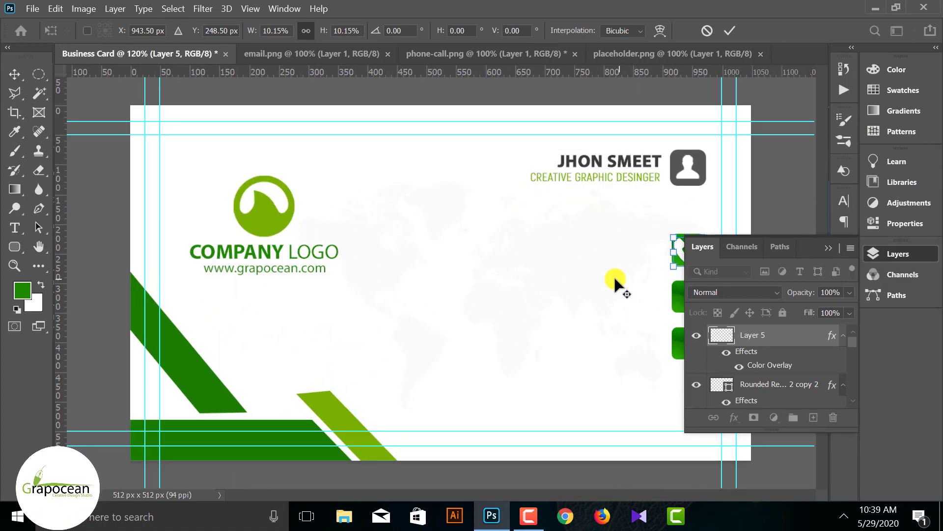
{"action": "scroll", "coordinate": [618, 280], "scroll_direction": "down", "scroll_amount": 4}
{"action": "left_click", "coordinate": [730, 30]}
{"action": "scroll", "coordinate": [642, 246], "scroll_direction": "up", "scroll_amount": 4}
{"action": "scroll", "coordinate": [655, 255], "scroll_direction": "down", "scroll_amount": 3}
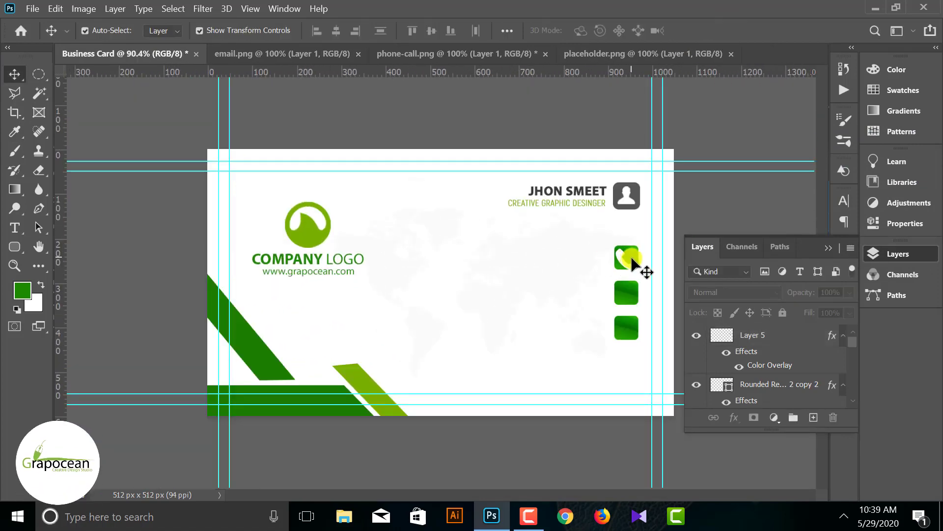
- Scale the phone icon down to fit inside the top green square
{"action": "key", "text": "ctrl+t"}
{"action": "left_click_drag", "start_coordinate": [643, 275], "coordinate": [638, 273]}
{"action": "left_click", "coordinate": [729, 30]}
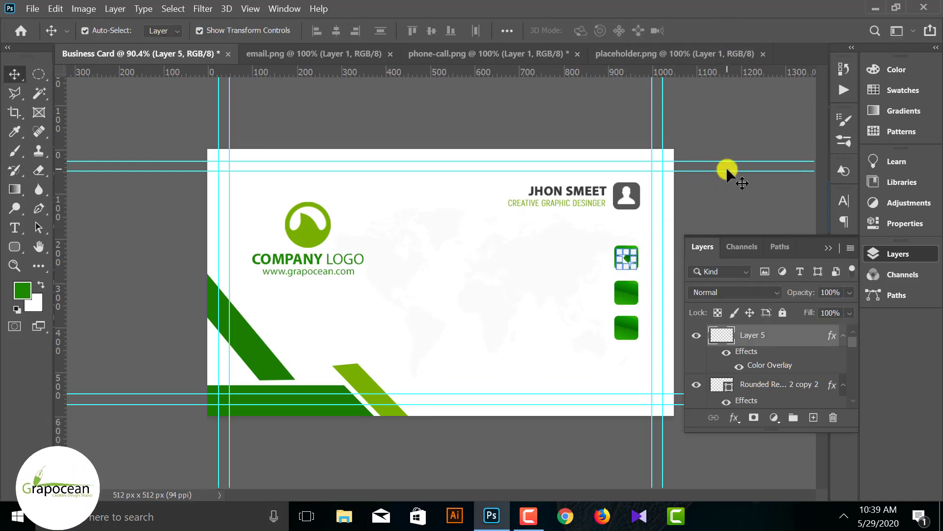
{"action": "left_click", "coordinate": [713, 205]}
{"action": "scroll", "coordinate": [660, 233], "scroll_direction": "down", "scroll_amount": 3}
{"action": "scroll", "coordinate": [643, 232], "scroll_direction": "up", "scroll_amount": 1}
{"action": "scroll", "coordinate": [639, 227], "scroll_direction": "down", "scroll_amount": 1}
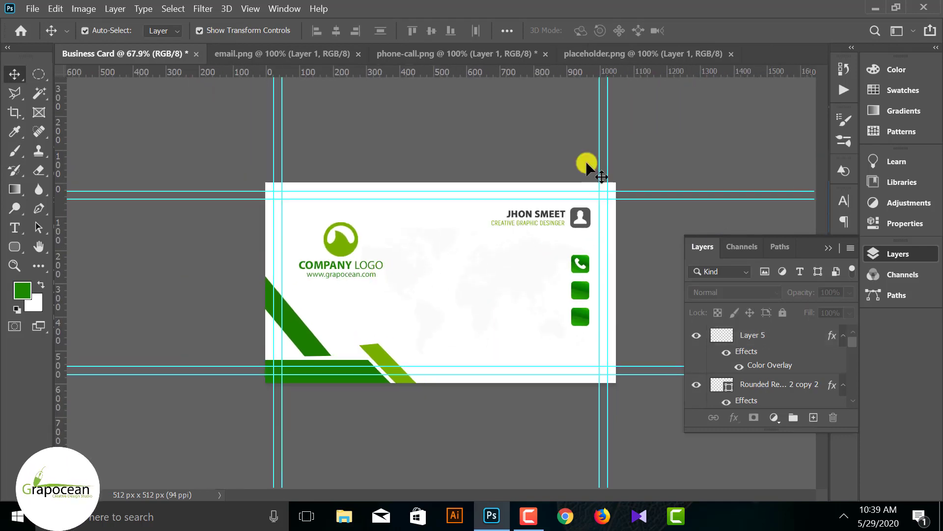
- Clean up the envelope icon and place it on the middle green square, aligned with the phone
{"action": "left_click", "coordinate": [457, 54]}
{"action": "left_click", "coordinate": [282, 53]}
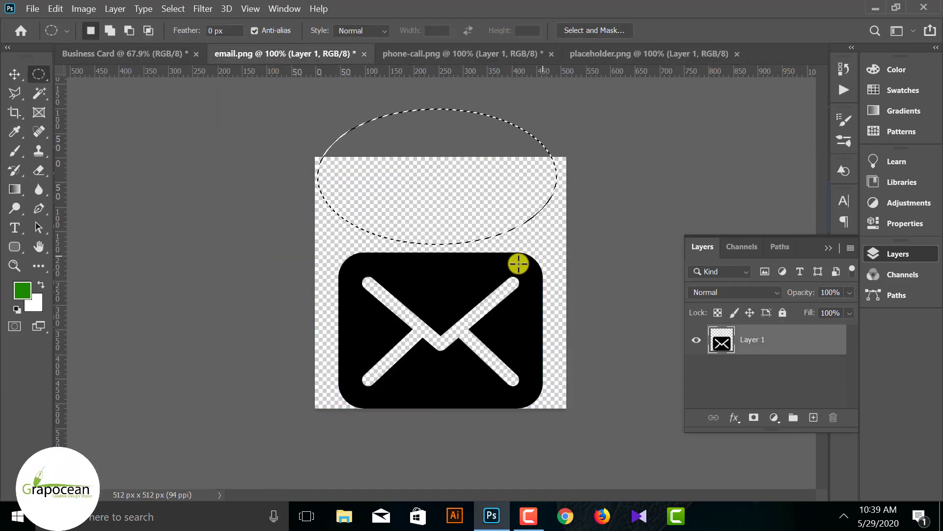
{"action": "key", "text": "v"}
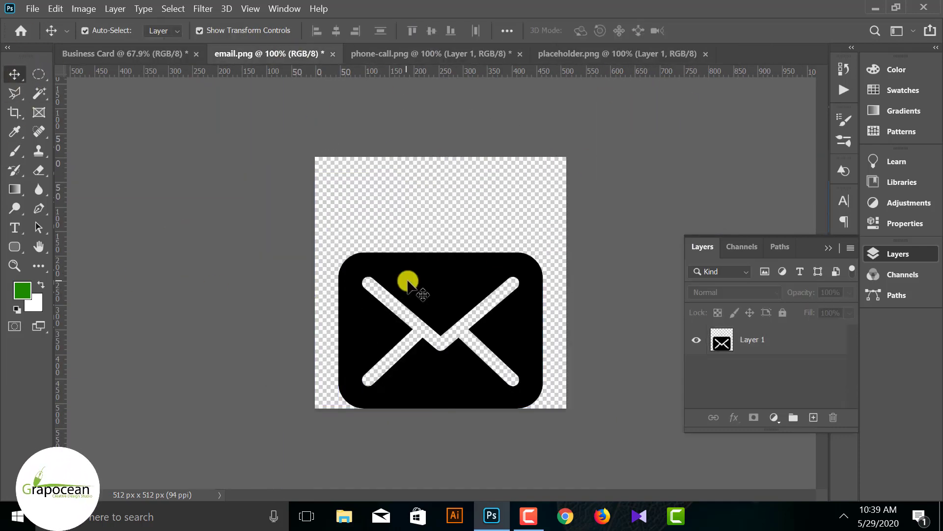
{"action": "left_click_drag", "start_coordinate": [409, 276], "coordinate": [628, 312]}
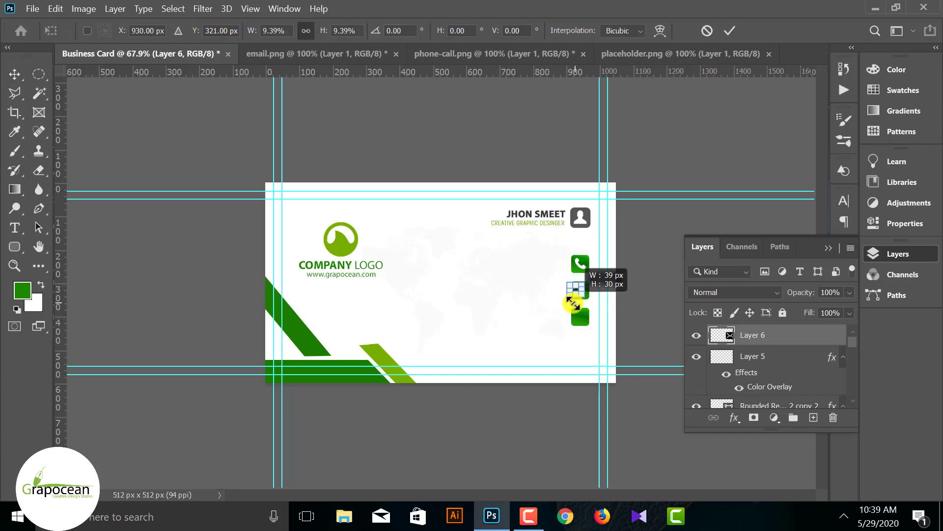
{"action": "left_click_drag", "start_coordinate": [573, 307], "coordinate": [627, 294]}
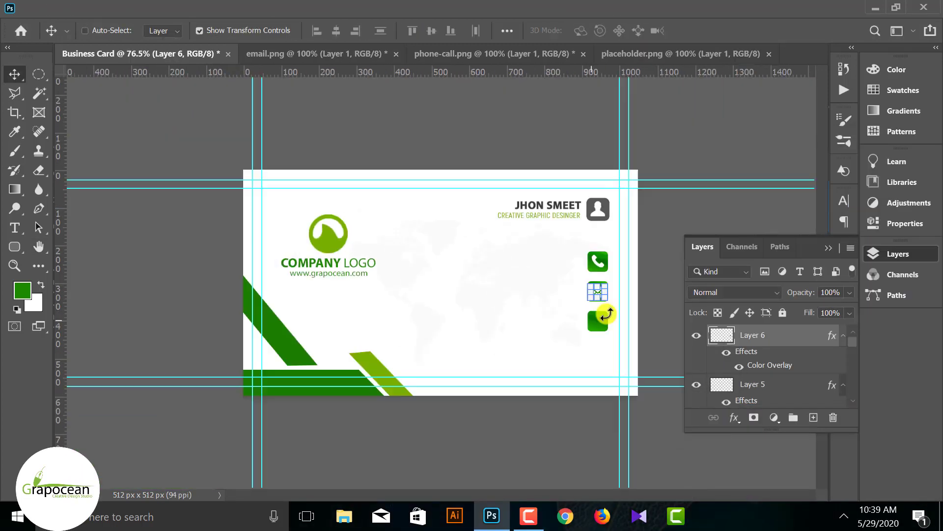
{"action": "left_click_drag", "start_coordinate": [606, 313], "coordinate": [603, 302]}
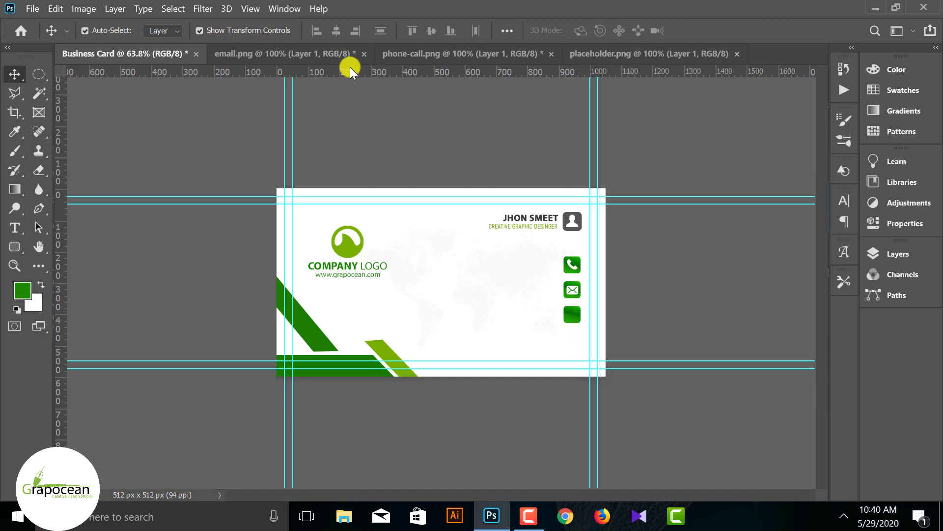
- Size the location-pin icon for the bottom square and give it a white colour overlay
{"action": "left_click", "coordinate": [609, 53]}
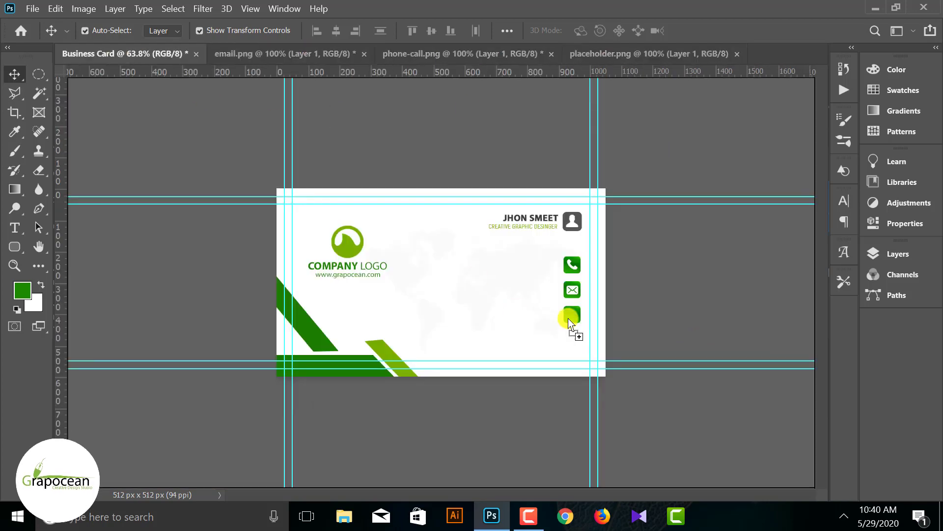
{"action": "left_click_drag", "start_coordinate": [569, 317], "coordinate": [585, 326]}
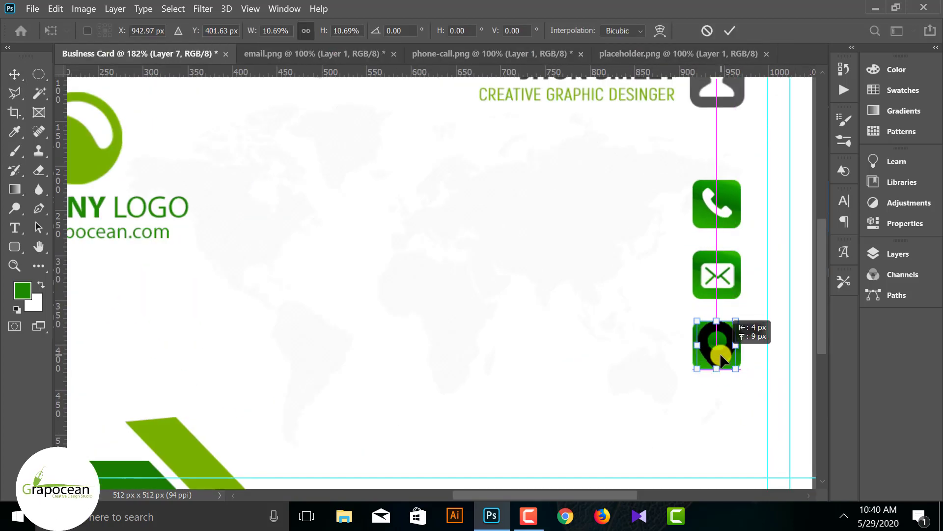
{"action": "left_click", "coordinate": [899, 254]}
{"action": "right_click", "coordinate": [767, 334]}
{"action": "left_click", "coordinate": [634, 17]}
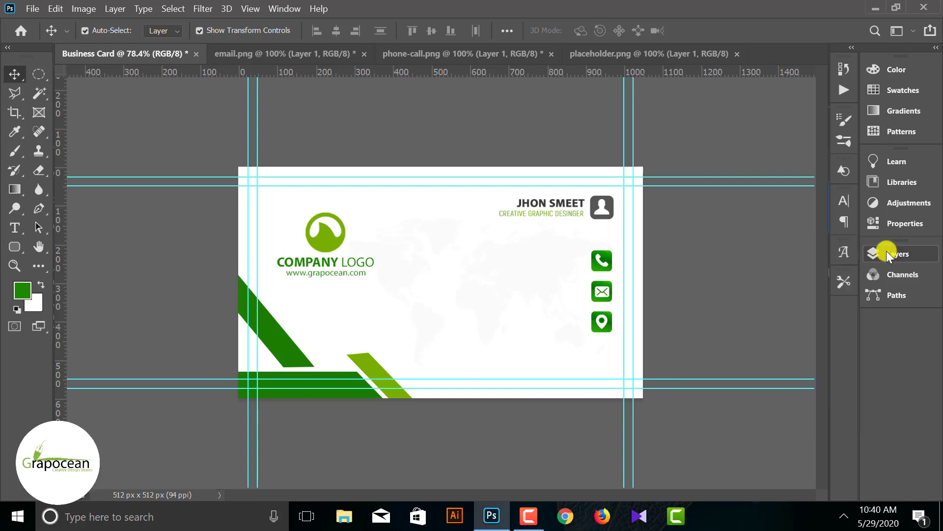
- Start a Regular-weight text line to the left of the phone icon
{"action": "left_click", "coordinate": [21, 235]}
{"action": "left_click", "coordinate": [498, 273]}
{"action": "left_click", "coordinate": [926, 254]}
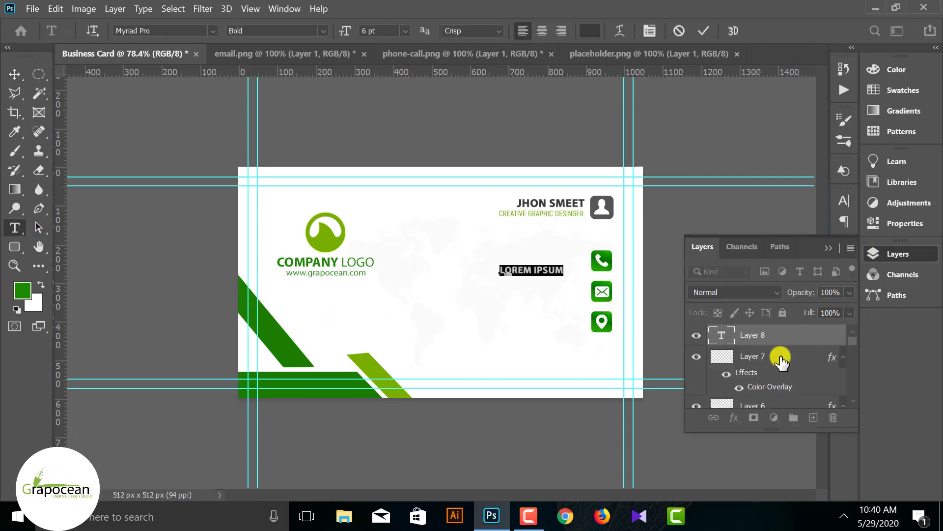
{"action": "left_click", "coordinate": [301, 32]}
{"action": "left_click", "coordinate": [260, 41]}
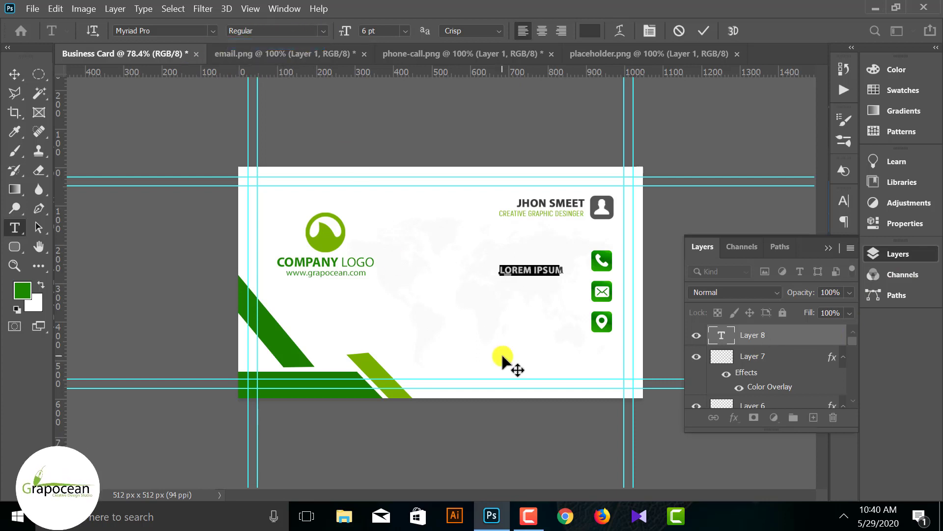
- Replace the LOREM IPSUM placeholder with the phone number
{"action": "key", "text": "BackSpace"}
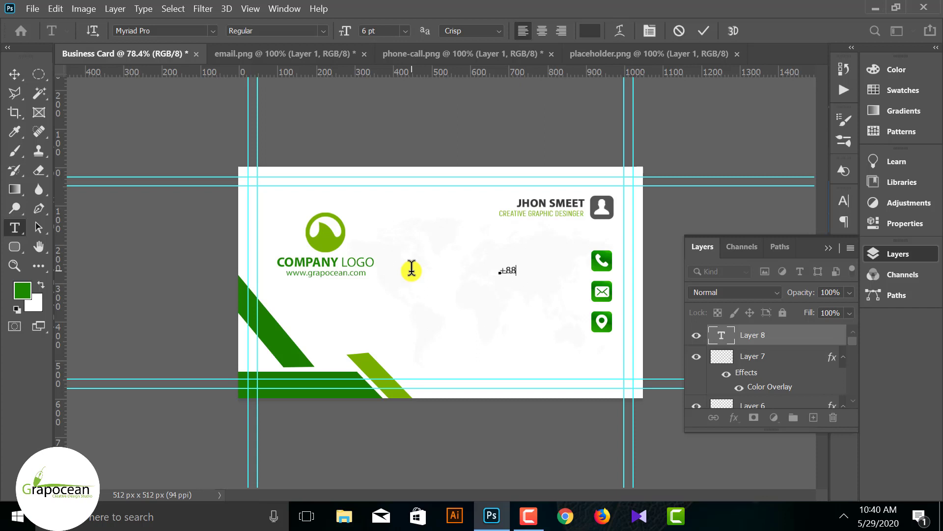
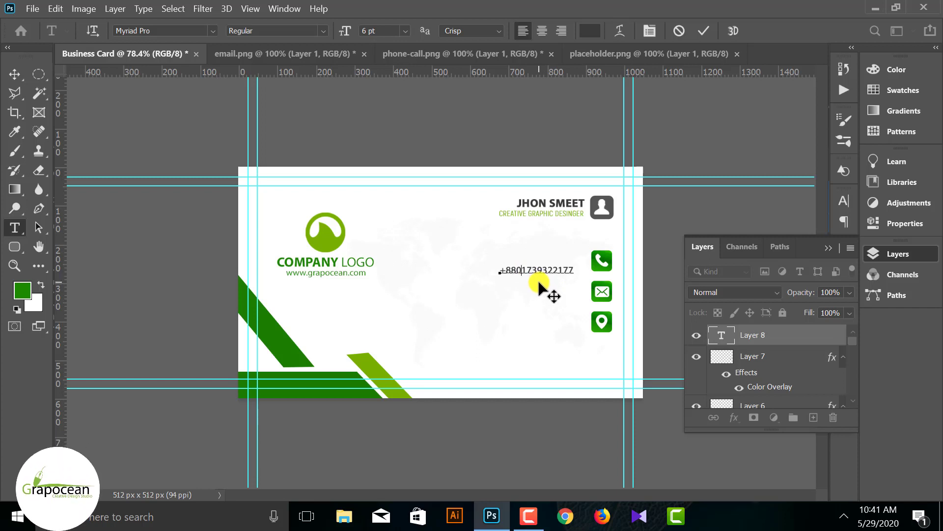
{"action": "left_click", "coordinate": [544, 269]}
{"action": "left_click", "coordinate": [565, 273]}
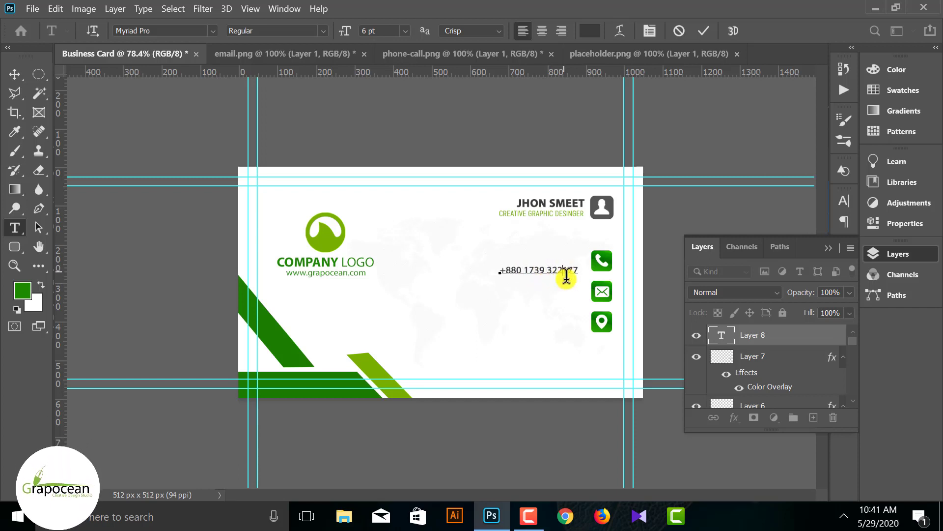
{"action": "left_click", "coordinate": [13, 75]}
- Move the phone-number text right so it sits beside the phone icon
{"action": "left_click", "coordinate": [146, 280]}
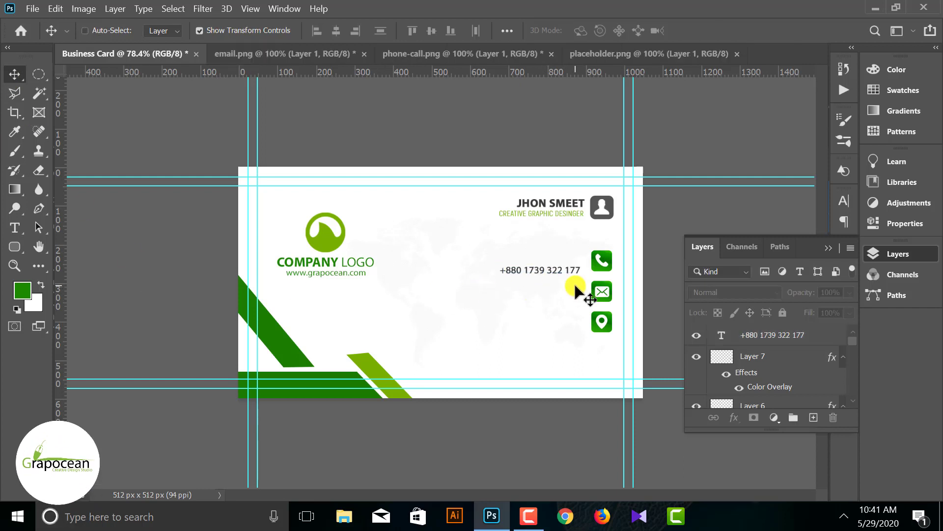
{"action": "scroll", "coordinate": [577, 285], "scroll_direction": "up", "scroll_amount": 2}
{"action": "left_click_drag", "start_coordinate": [569, 269], "coordinate": [576, 255]}
{"action": "left_click", "coordinate": [14, 228]}
{"action": "triple_click", "coordinate": [521, 253]}
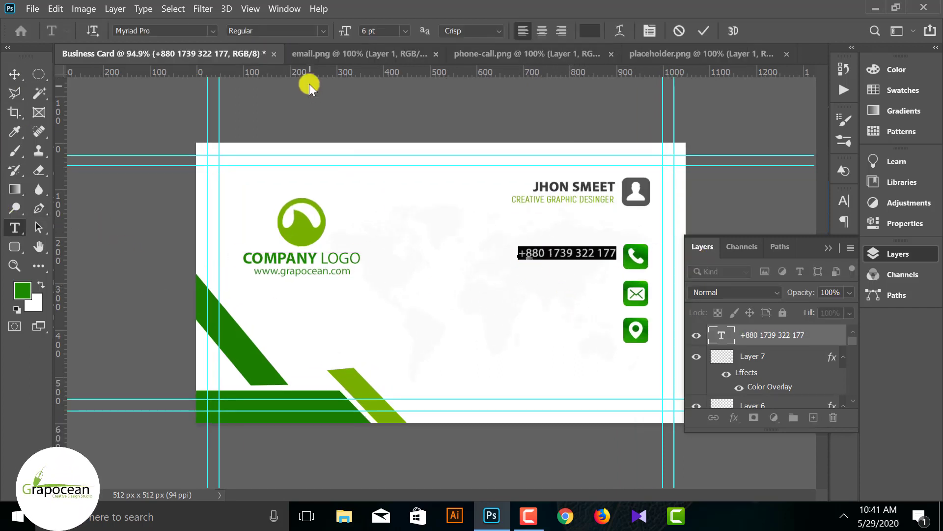
{"action": "left_click", "coordinate": [14, 75]}
{"action": "left_click_drag", "start_coordinate": [574, 255], "coordinate": [626, 270]}
- Alt-drag a copy of the second phone line down beside the email icon
{"action": "scroll", "coordinate": [589, 252], "scroll_direction": "up", "scroll_amount": 2}
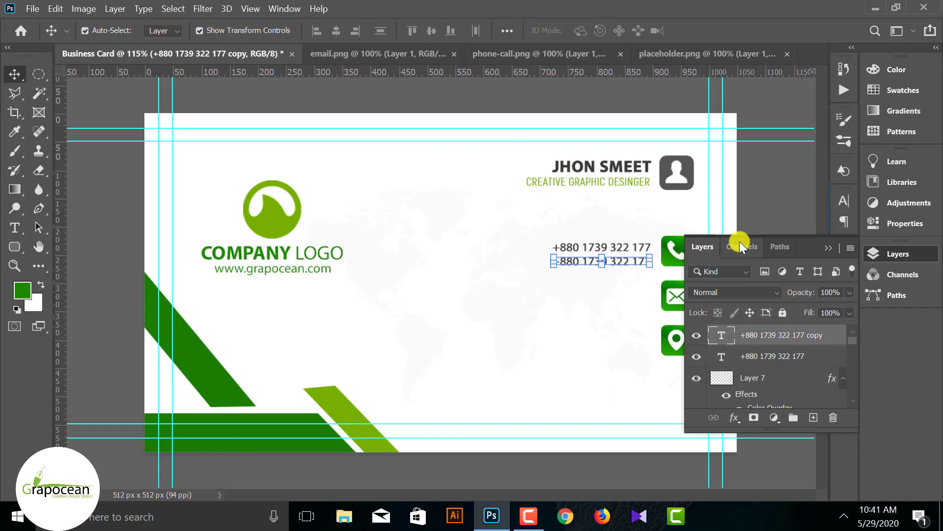
{"action": "left_click", "coordinate": [832, 247]}
{"action": "left_click", "coordinate": [688, 295]}
{"action": "scroll", "coordinate": [483, 292], "scroll_direction": "down", "scroll_amount": 2}
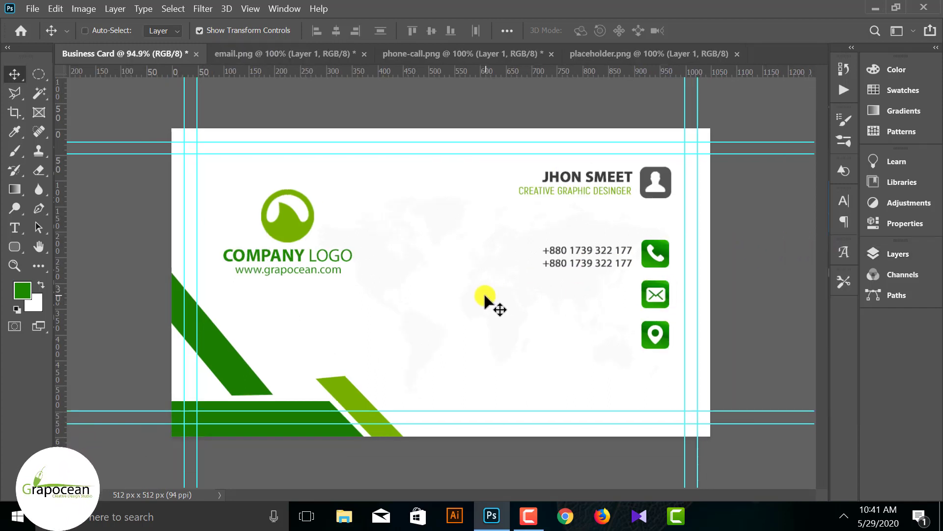
{"action": "left_click", "coordinate": [595, 268]}
{"action": "scroll", "coordinate": [604, 265], "scroll_direction": "up", "scroll_amount": 1}
{"action": "left_click_drag", "start_coordinate": [605, 263], "coordinate": [606, 290], "text": "alt"}
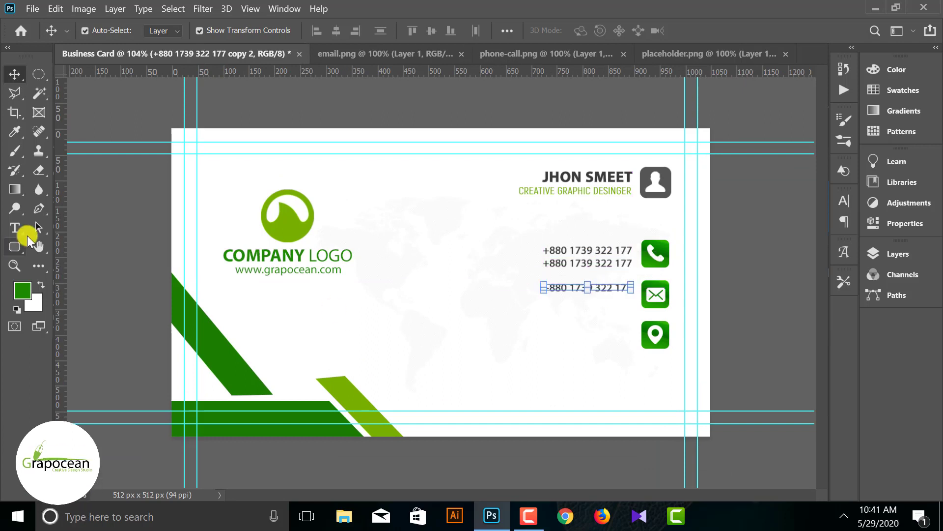
- Type the email address over the copied line and turn off All Caps
{"action": "left_click", "coordinate": [15, 227]}
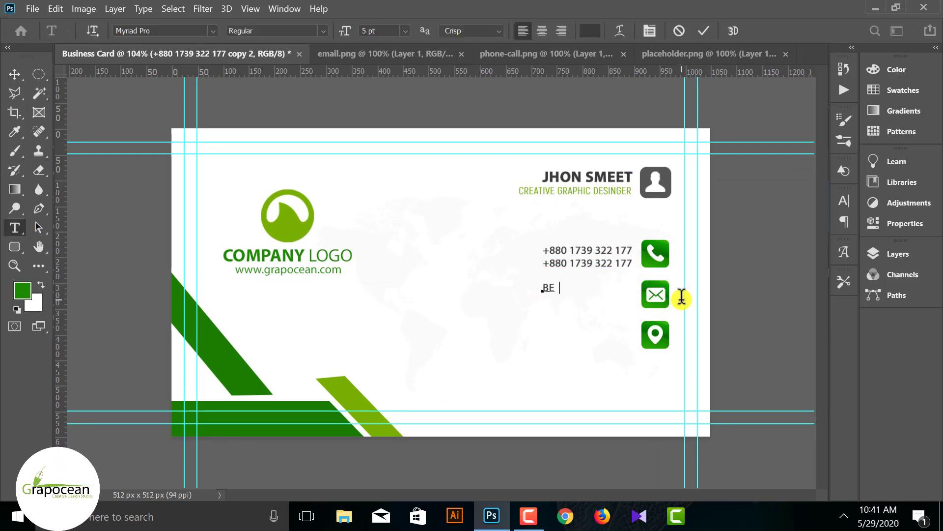
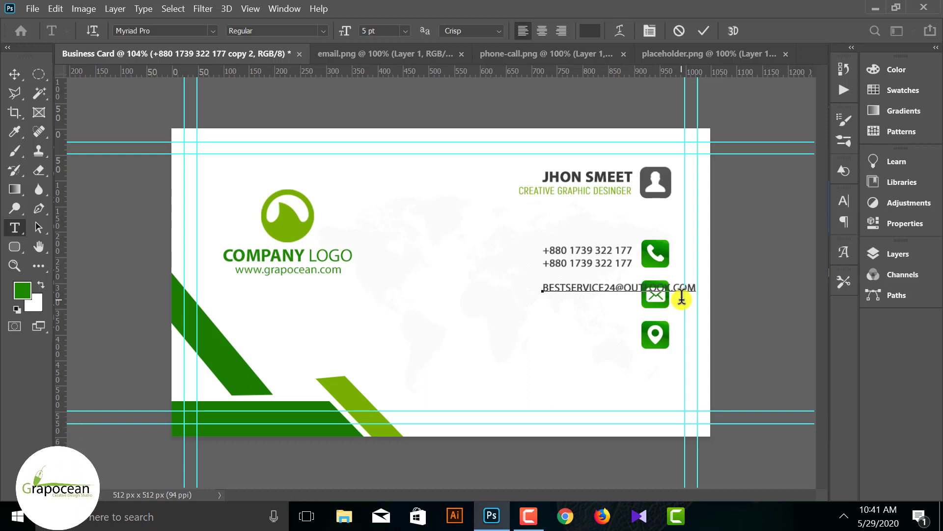
{"action": "key", "text": "ctrl+a"}
{"action": "left_click", "coordinate": [874, 253]}
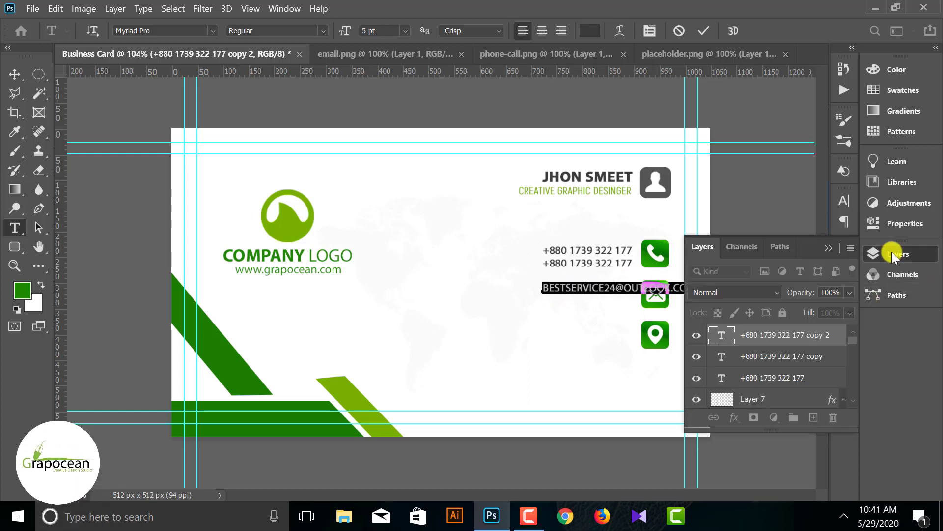
{"action": "left_click", "coordinate": [844, 201]}
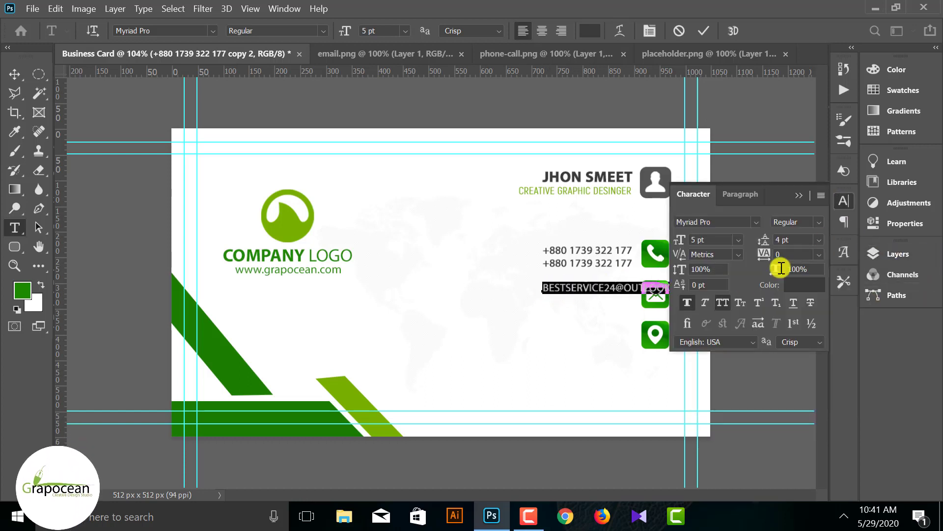
{"action": "left_click", "coordinate": [802, 198]}
{"action": "left_click", "coordinate": [14, 74]}
- Move the email line left so it ends by the envelope icon
{"action": "left_click", "coordinate": [673, 329]}
{"action": "scroll", "coordinate": [673, 325], "scroll_direction": "up", "scroll_amount": 2}
{"action": "left_click_drag", "start_coordinate": [628, 288], "coordinate": [581, 288]}
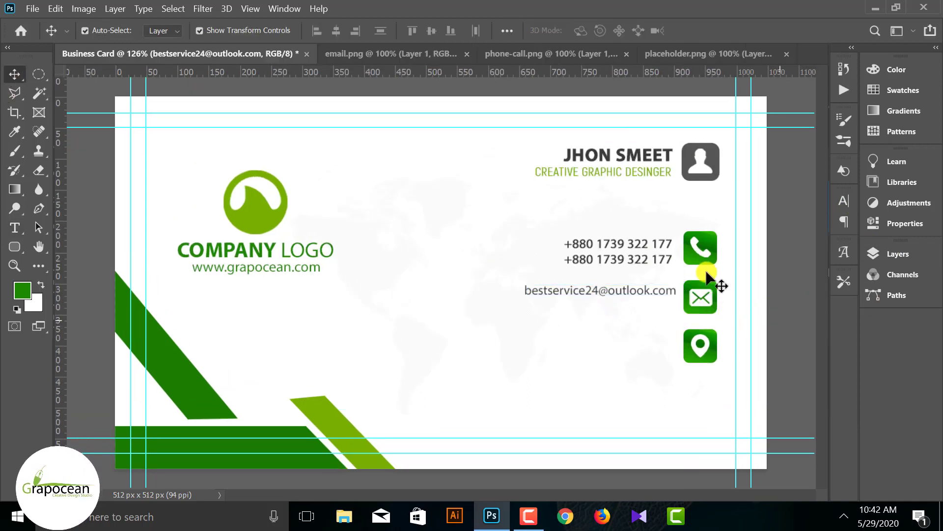
- Turn off Faux Bold on both phone-number lines
{"action": "left_click", "coordinate": [659, 245]}
{"action": "left_click", "coordinate": [842, 202]}
{"action": "left_click", "coordinate": [688, 301]}
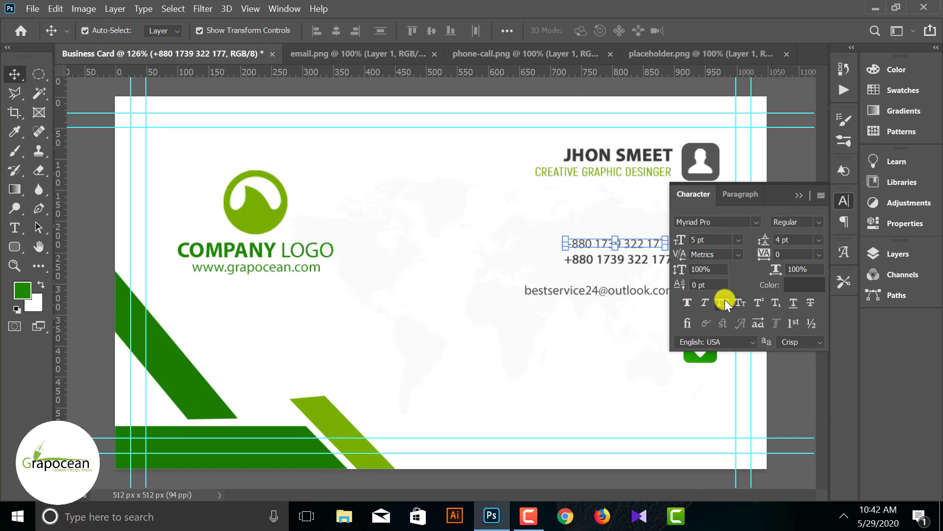
{"action": "left_click", "coordinate": [829, 299]}
{"action": "left_click", "coordinate": [659, 261]}
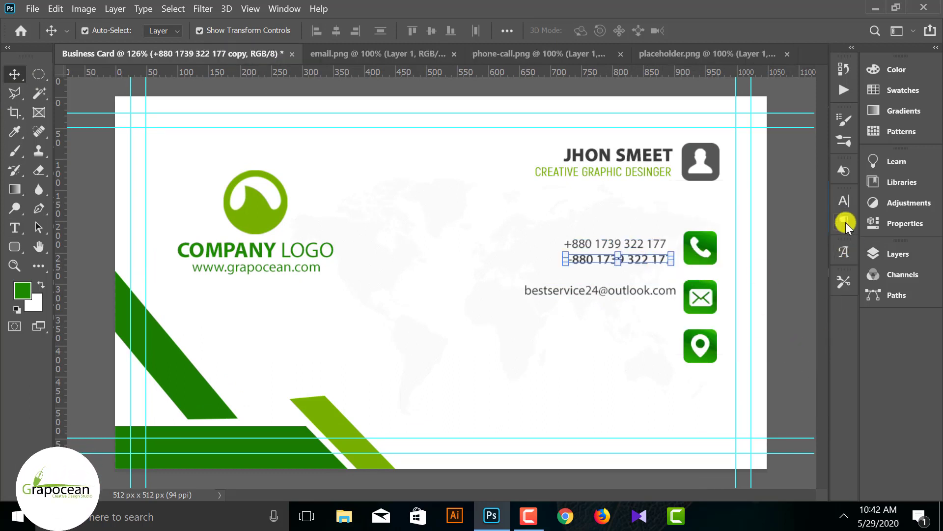
{"action": "left_click", "coordinate": [843, 200]}
{"action": "left_click", "coordinate": [799, 195]}
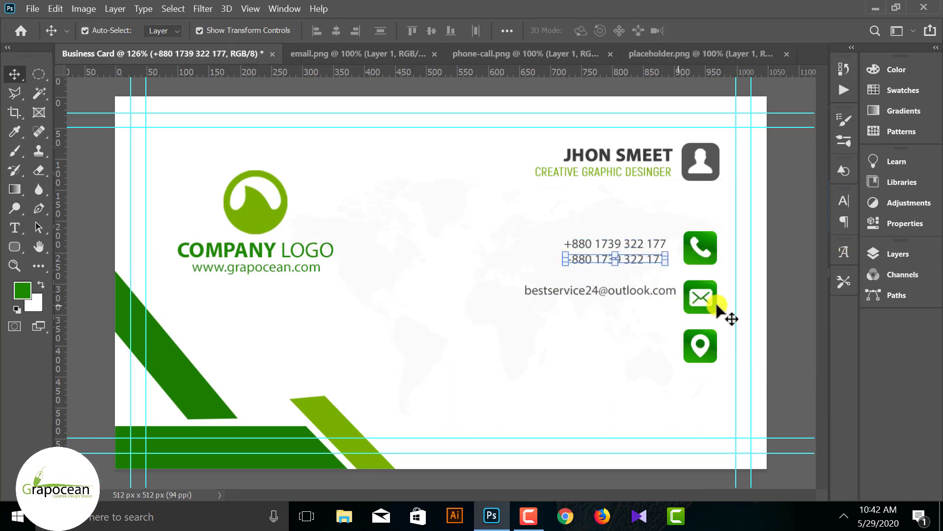
{"action": "left_click", "coordinate": [636, 293]}
{"action": "scroll", "coordinate": [639, 297], "scroll_direction": "up", "scroll_amount": 1}
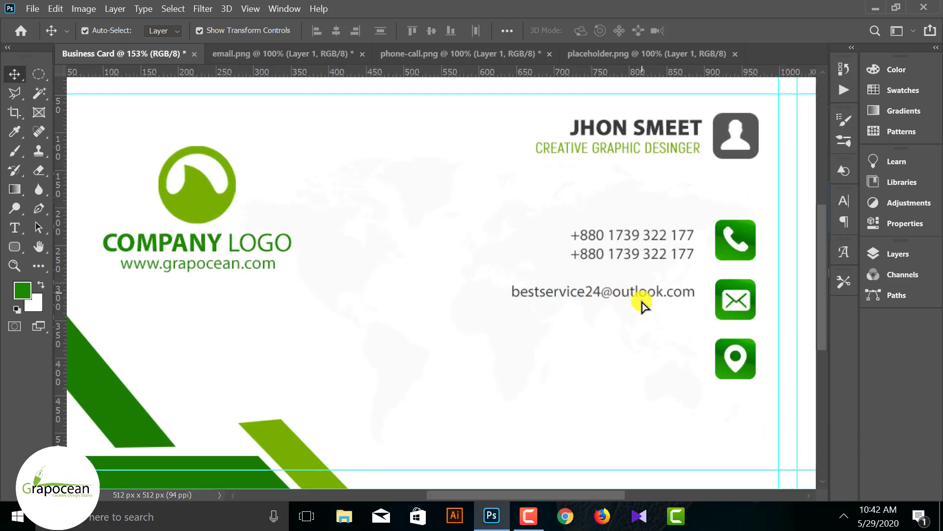
- Duplicate the email line below and replace it with a second placeholder email address
{"action": "left_click_drag", "start_coordinate": [640, 297], "coordinate": [642, 315]}
{"action": "key", "text": "t"}
{"action": "left_click_drag", "start_coordinate": [511, 312], "coordinate": [703, 312]}
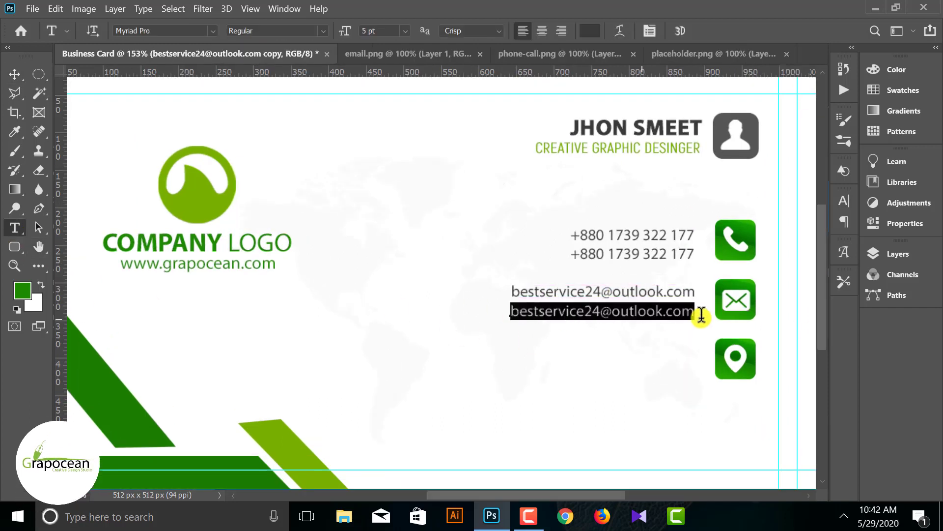
{"action": "type", "text": "youremail"}
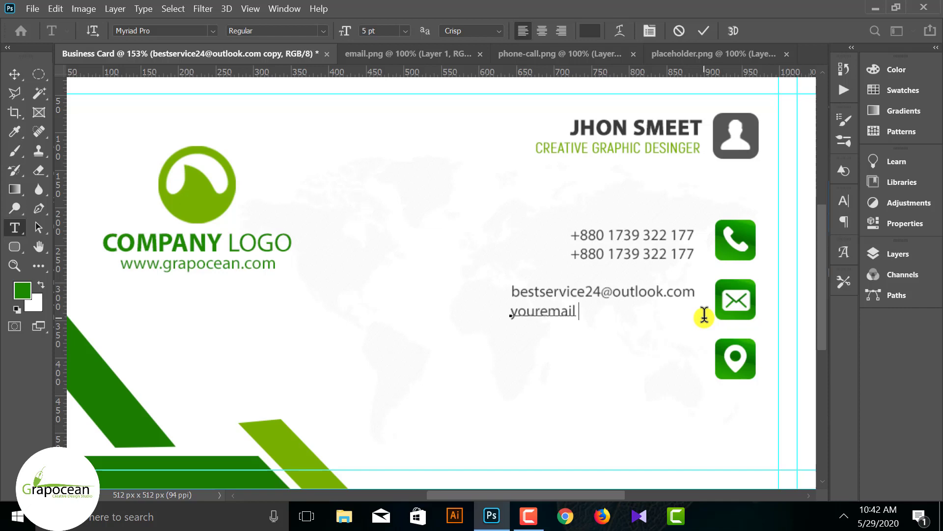
{"action": "type", "text": "address@gmail.com"}
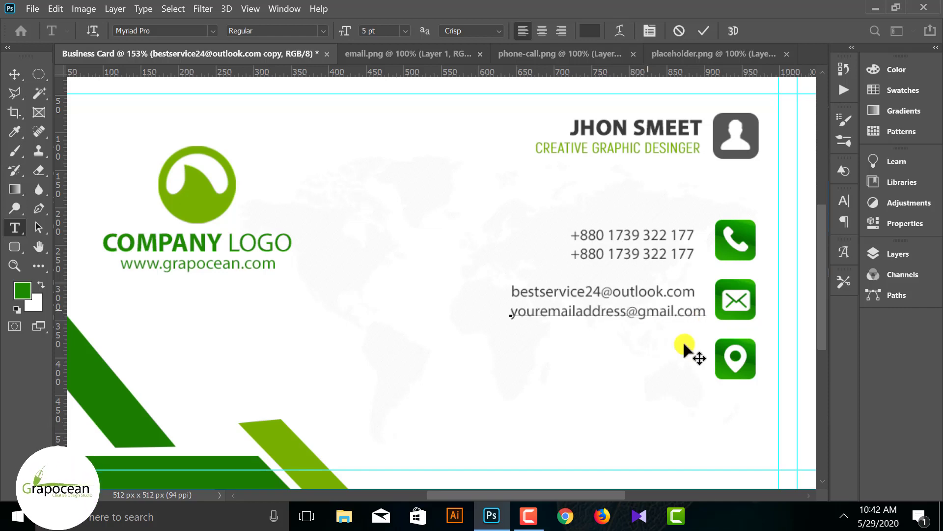
{"action": "left_click", "coordinate": [19, 68]}
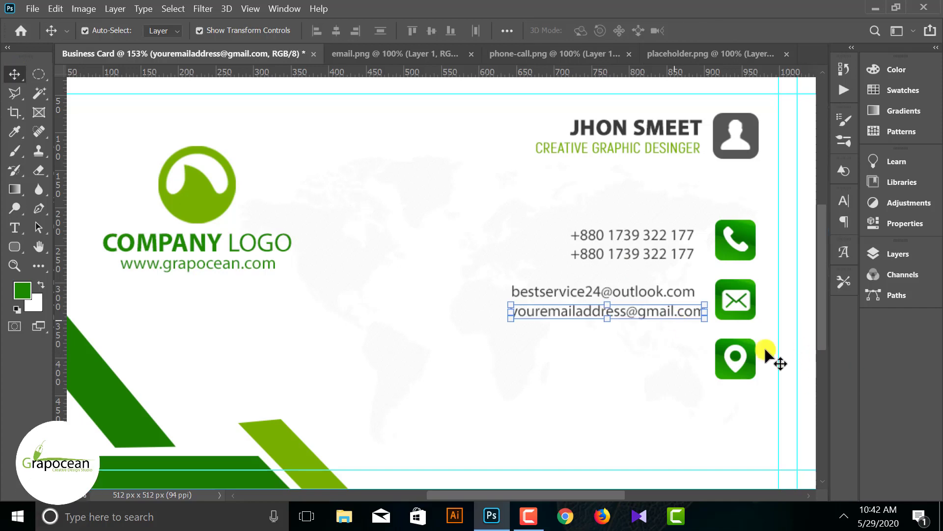
{"action": "left_click", "coordinate": [644, 313]}
- Shift both phone-number lines right to match, cancelling accidental transforms
{"action": "left_click_drag", "start_coordinate": [645, 318], "coordinate": [635, 317]}
{"action": "scroll", "coordinate": [608, 364], "scroll_direction": "down", "scroll_amount": 3}
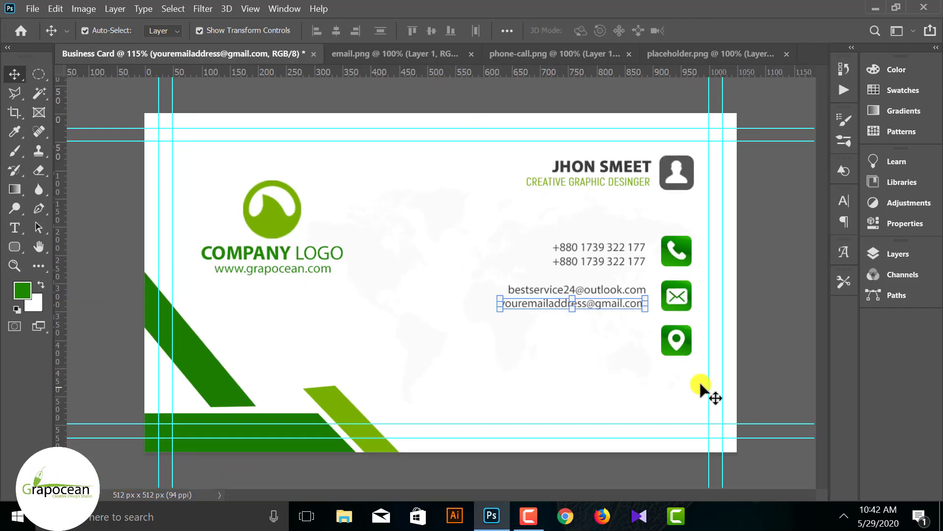
{"action": "left_click", "coordinate": [546, 339]}
{"action": "scroll", "coordinate": [546, 339], "scroll_direction": "down", "scroll_amount": 4}
{"action": "scroll", "coordinate": [632, 344], "scroll_direction": "up", "scroll_amount": 4}
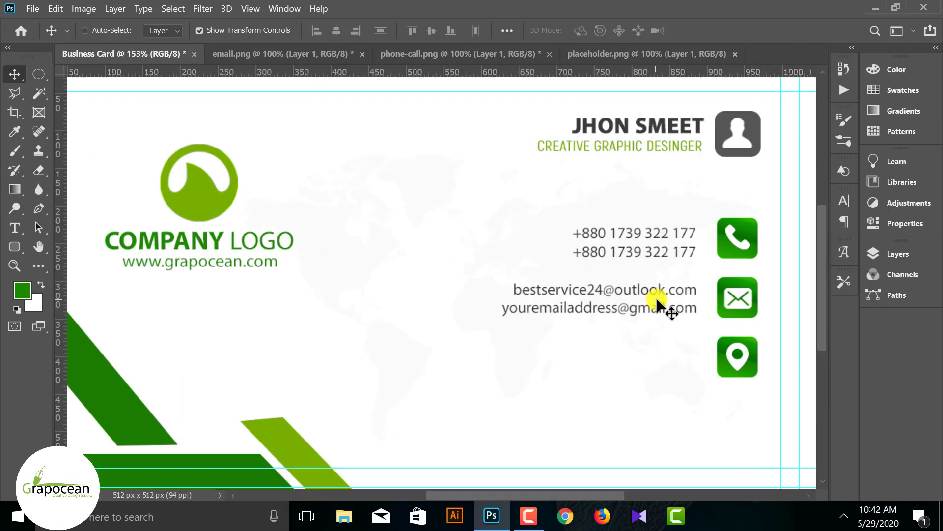
{"action": "mouse_move", "coordinate": [691, 250]}
{"action": "left_mouse_down"}
{"action": "mouse_move", "coordinate": [699, 252]}
{"action": "mouse_move", "coordinate": [681, 235]}
{"action": "left_mouse_up"}
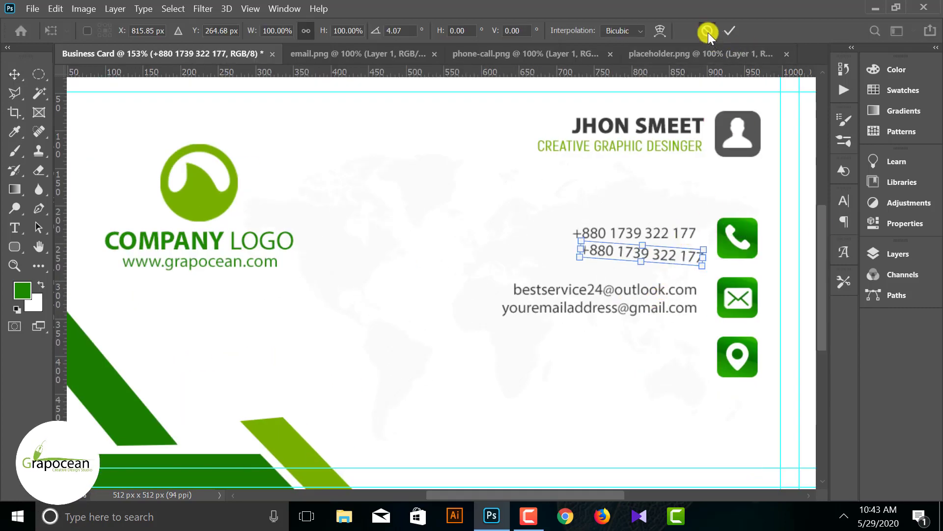
{"action": "left_click", "coordinate": [709, 33]}
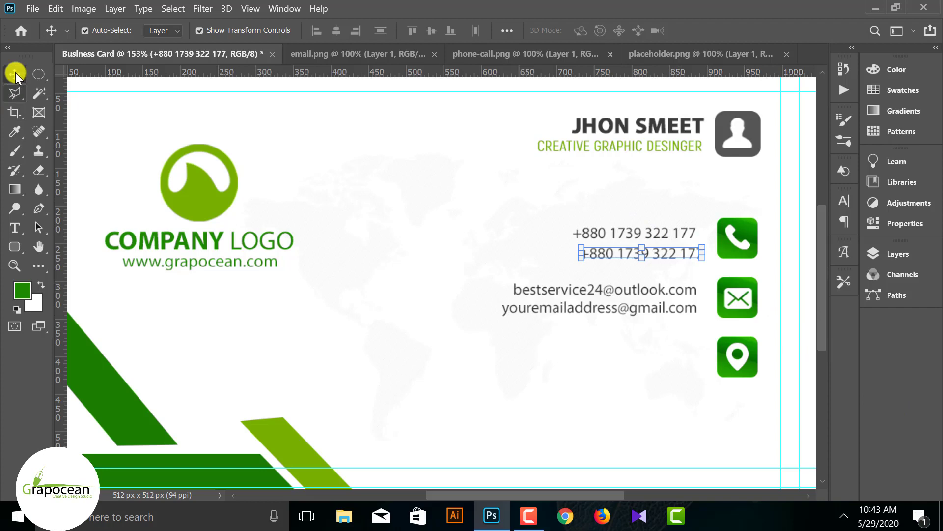
{"action": "left_click_drag", "start_coordinate": [683, 235], "coordinate": [689, 236]}
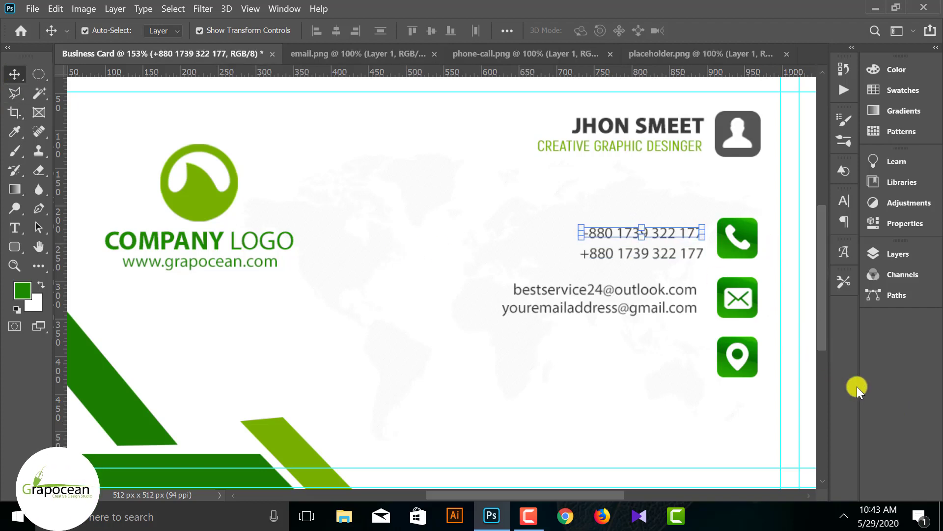
{"action": "left_click", "coordinate": [693, 252]}
{"action": "left_click", "coordinate": [740, 29]}
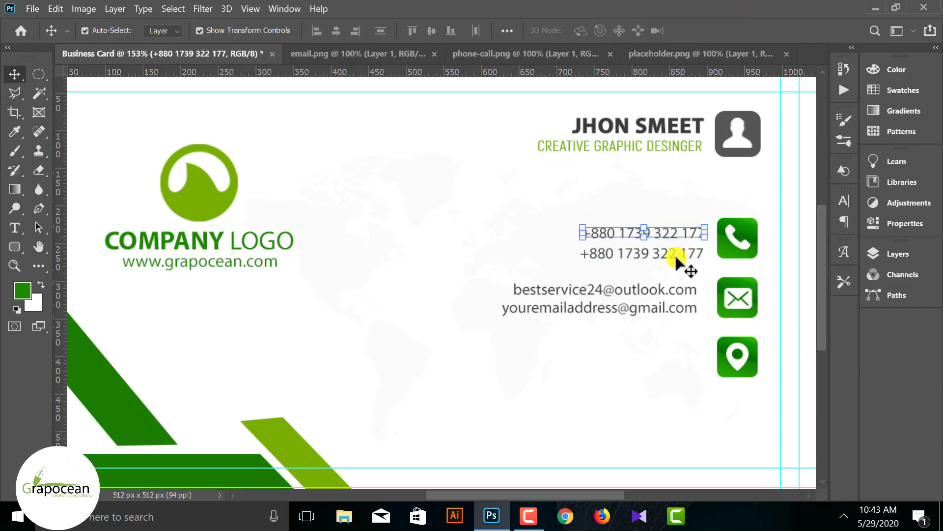
{"action": "left_click", "coordinate": [692, 253]}
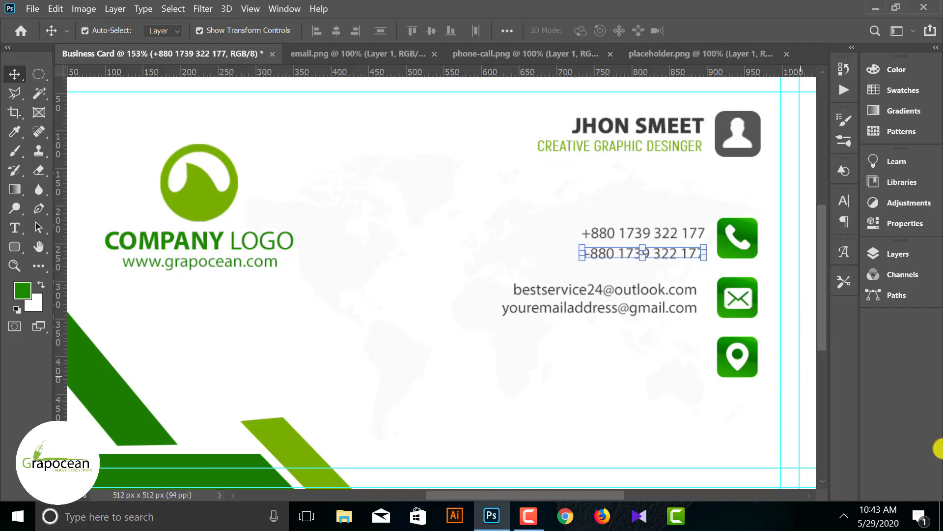
{"action": "left_click", "coordinate": [677, 326]}
- Nudge both email lines right and drag a vertical guide along their right edge
{"action": "left_click", "coordinate": [680, 291]}
{"action": "key", "text": "Right"}
{"action": "key", "text": "Right"}
{"action": "key", "text": "Right"}
{"action": "key", "text": "Right"}
{"action": "key", "text": "Right"}
{"action": "key", "text": "Right"}
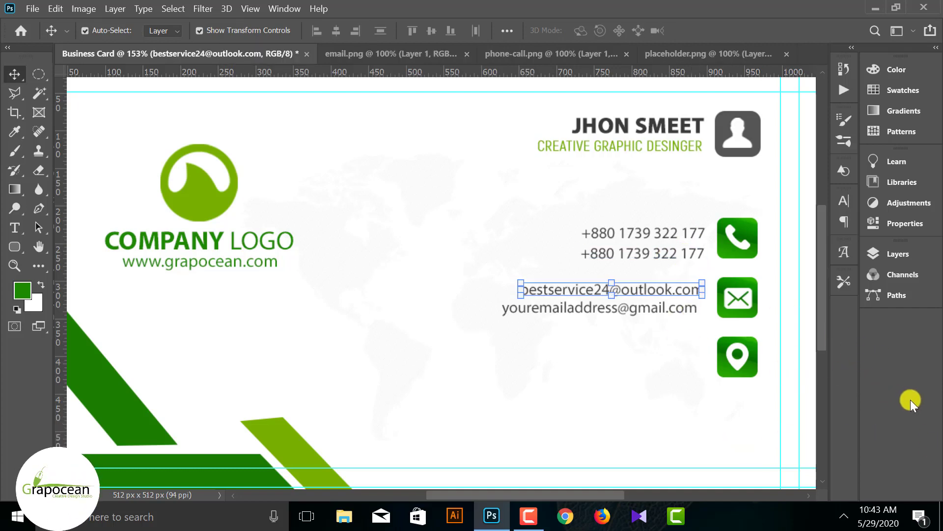
{"action": "left_click", "coordinate": [685, 309]}
{"action": "left_click", "coordinate": [736, 32]}
{"action": "left_click_drag", "start_coordinate": [801, 400], "coordinate": [802, 400]}
{"action": "left_click", "coordinate": [666, 337]}
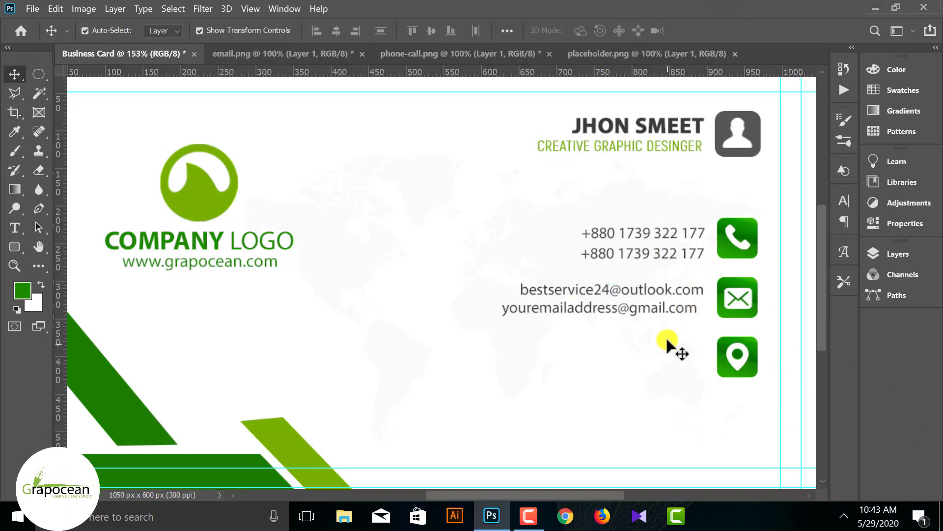
{"action": "left_click", "coordinate": [676, 310]}
{"action": "key", "text": "Right"}
{"action": "key", "text": "Right"}
{"action": "key", "text": "Right"}
{"action": "key", "text": "Right"}
{"action": "key", "text": "Right"}
{"action": "key", "text": "Right"}
{"action": "key", "text": "Right"}
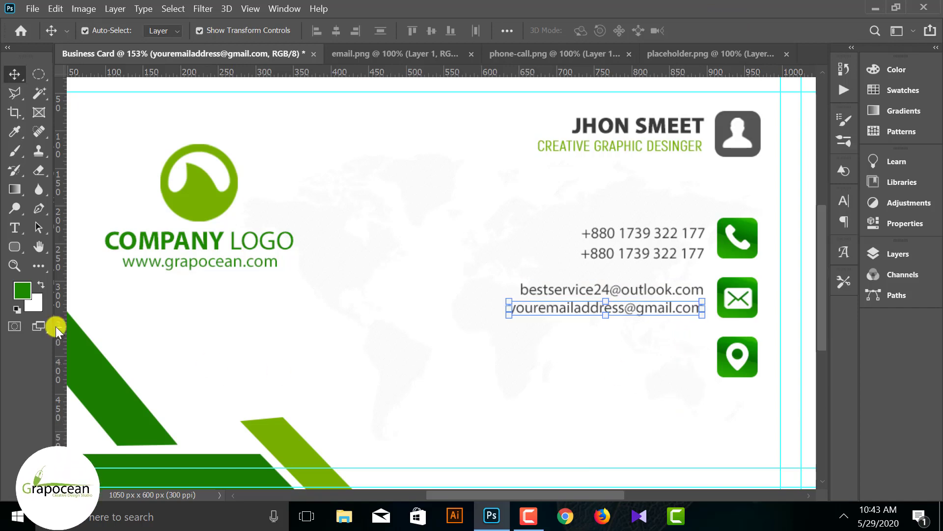
{"action": "left_click_drag", "start_coordinate": [58, 326], "coordinate": [705, 463]}
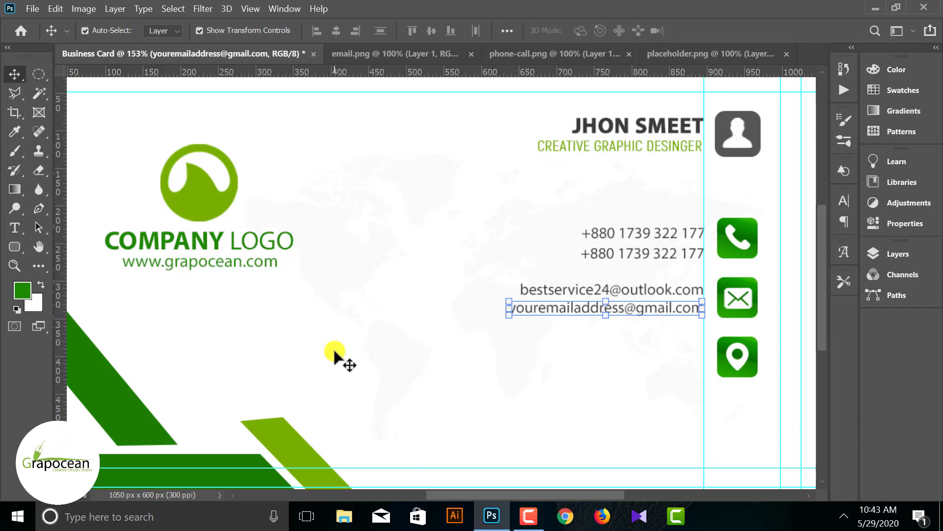
{"action": "left_click", "coordinate": [354, 358]}
{"action": "key", "text": "ctrl+0"}
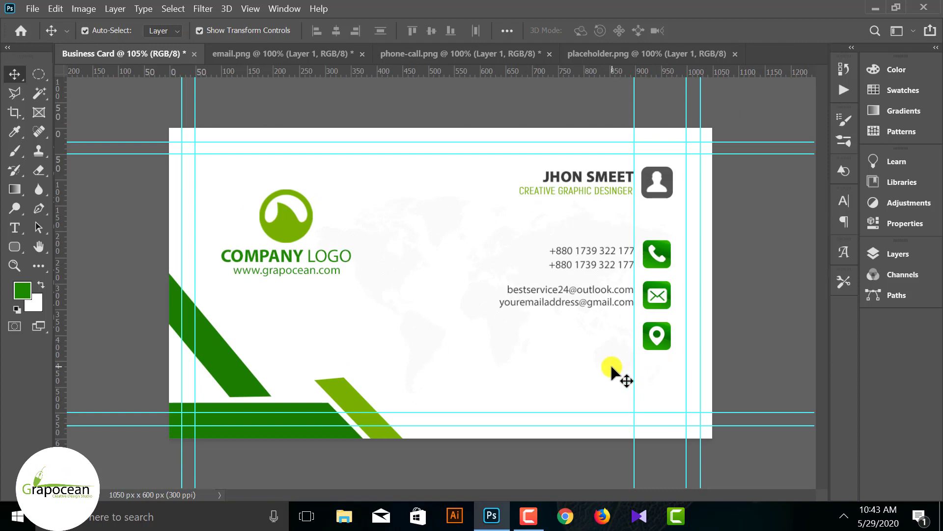
{"action": "scroll", "coordinate": [625, 359], "scroll_direction": "up", "scroll_amount": 6}
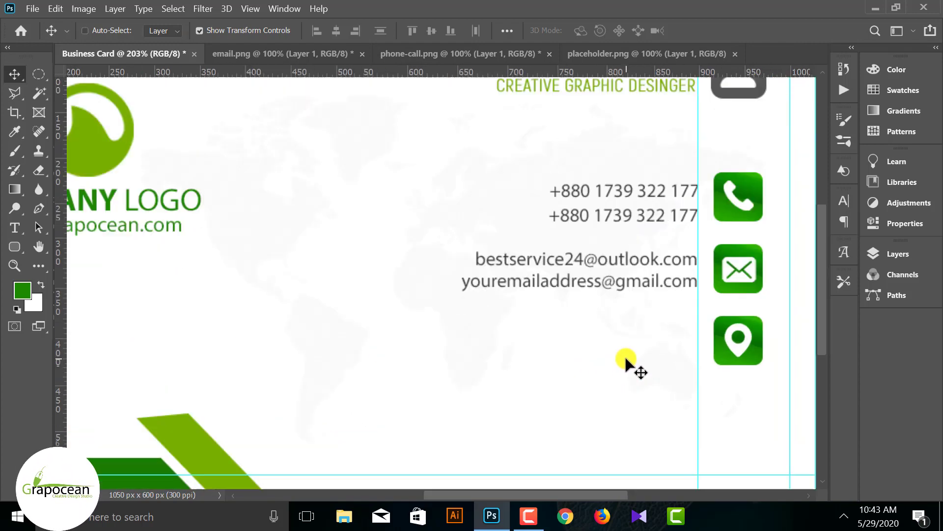
- Add the first street-address line and Alt-drag it against the guide to copy it below
{"action": "scroll", "coordinate": [624, 358], "scroll_direction": "down", "scroll_amount": 2}
{"action": "key", "text": "t"}
{"action": "left_click", "coordinate": [496, 248]}
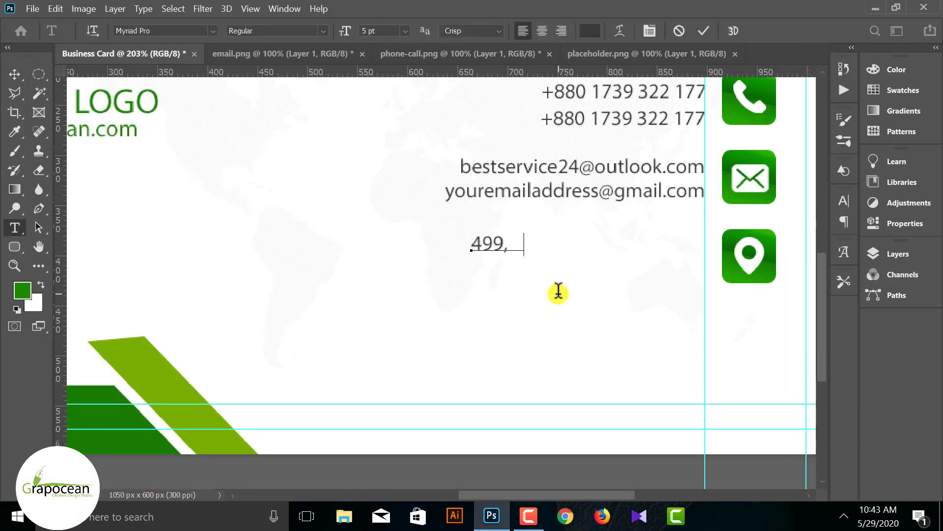
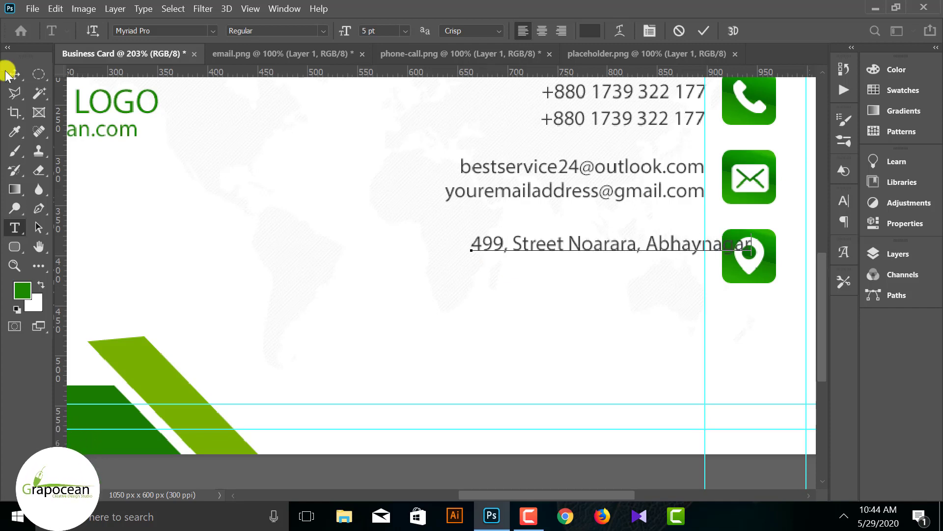
{"action": "left_click", "coordinate": [14, 74]}
{"action": "left_click_drag", "start_coordinate": [574, 249], "coordinate": [594, 276]}
- Retype the copy as the city and country line, aligned to the guide
{"action": "key", "text": "t"}
{"action": "left_click_drag", "start_coordinate": [426, 268], "coordinate": [790, 272]}
{"action": "key", "text": "BackSpace"}
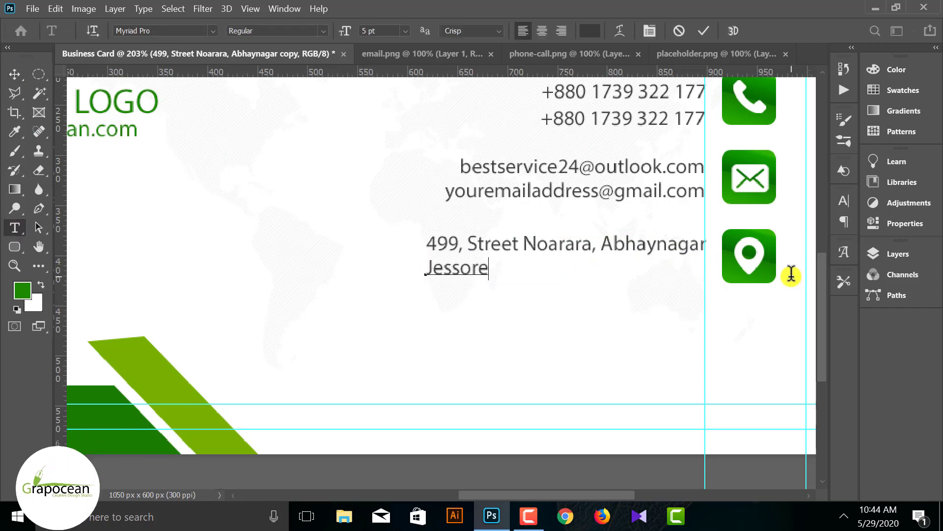
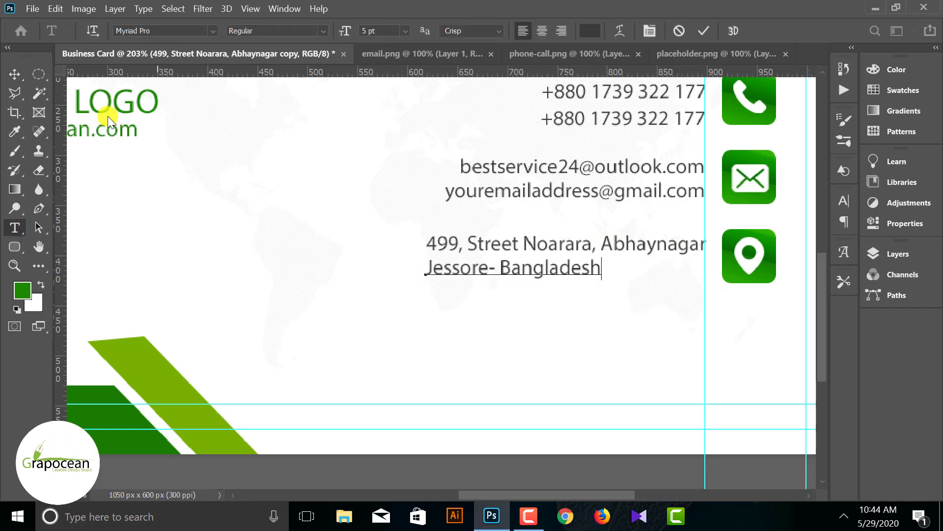
{"action": "left_click", "coordinate": [14, 75]}
{"action": "left_click_drag", "start_coordinate": [511, 269], "coordinate": [617, 268]}
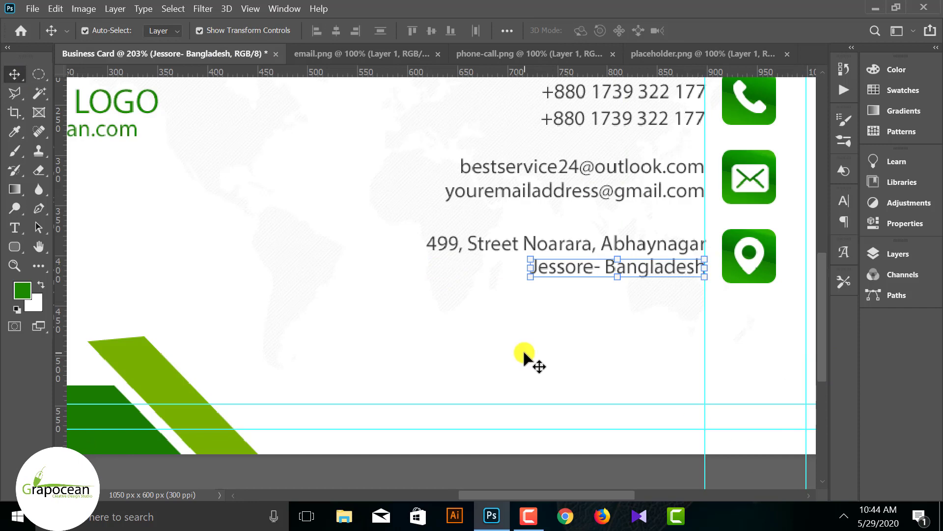
{"action": "key", "text": "ctrl+0"}
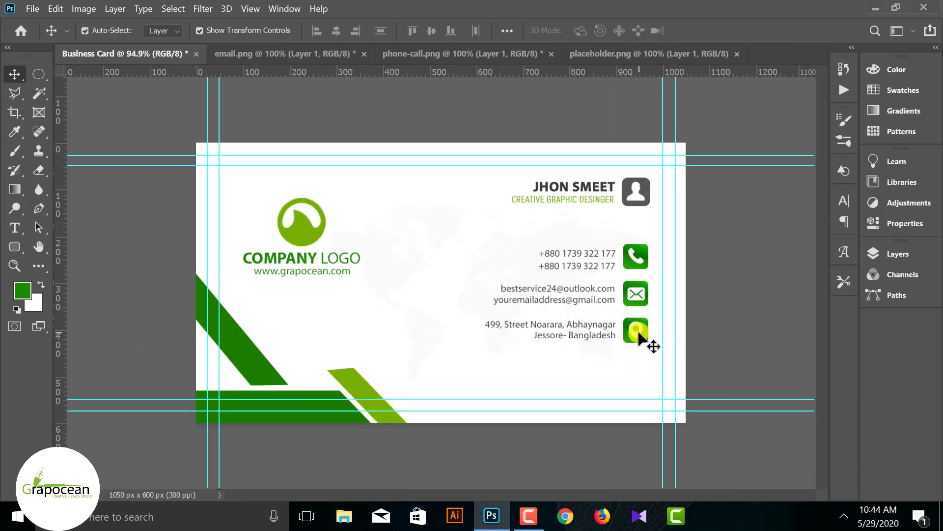
- Shrink the location-pin icon and scale the envelope icon to about 77%
{"action": "scroll", "coordinate": [639, 332], "scroll_direction": "up", "scroll_amount": 5}
{"action": "left_click", "coordinate": [730, 363]}
{"action": "left_click_drag", "start_coordinate": [739, 369], "coordinate": [738, 367]}
{"action": "left_click", "coordinate": [730, 30]}
{"action": "left_click", "coordinate": [735, 300]}
{"action": "left_click_drag", "start_coordinate": [744, 308], "coordinate": [740, 305]}
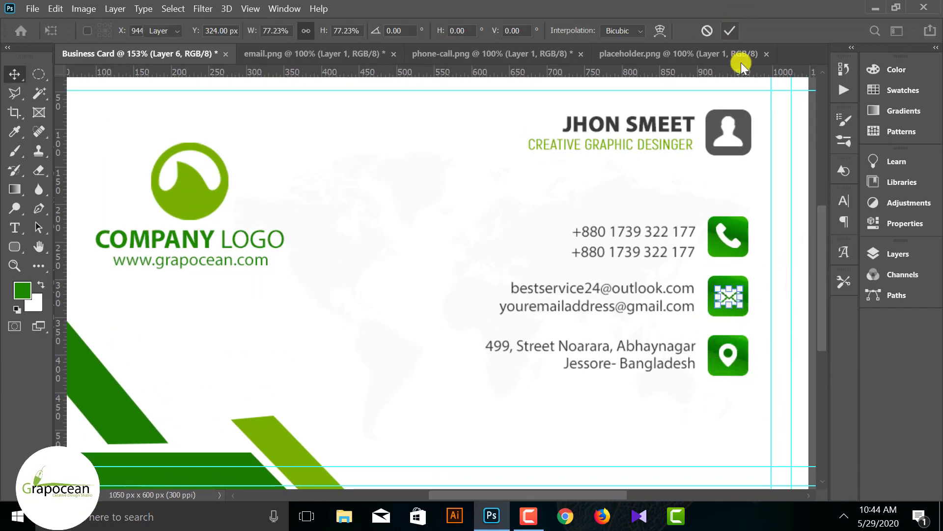